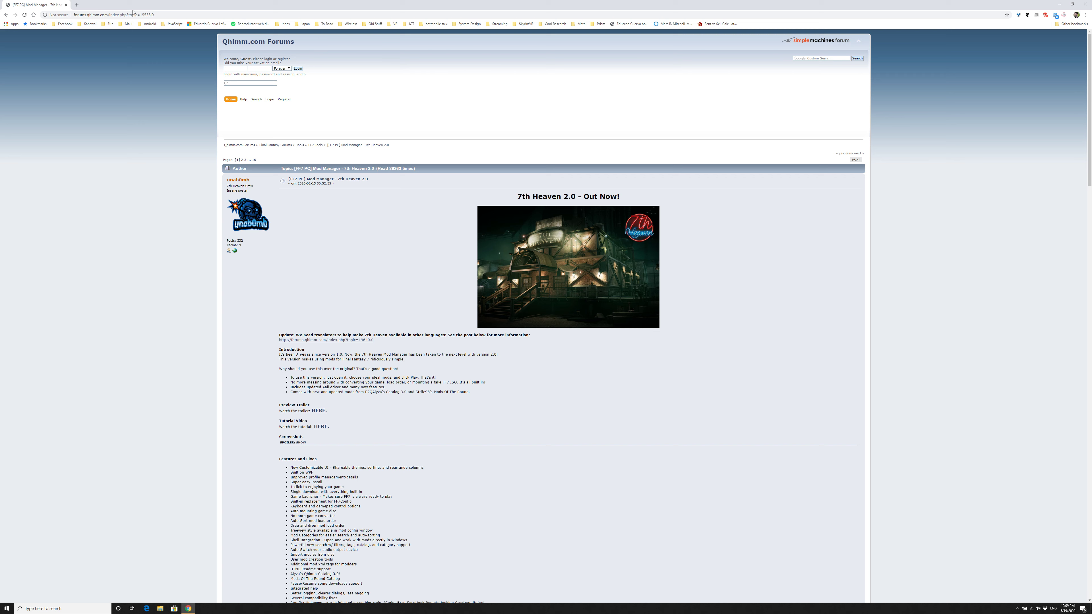
click(176, 14)
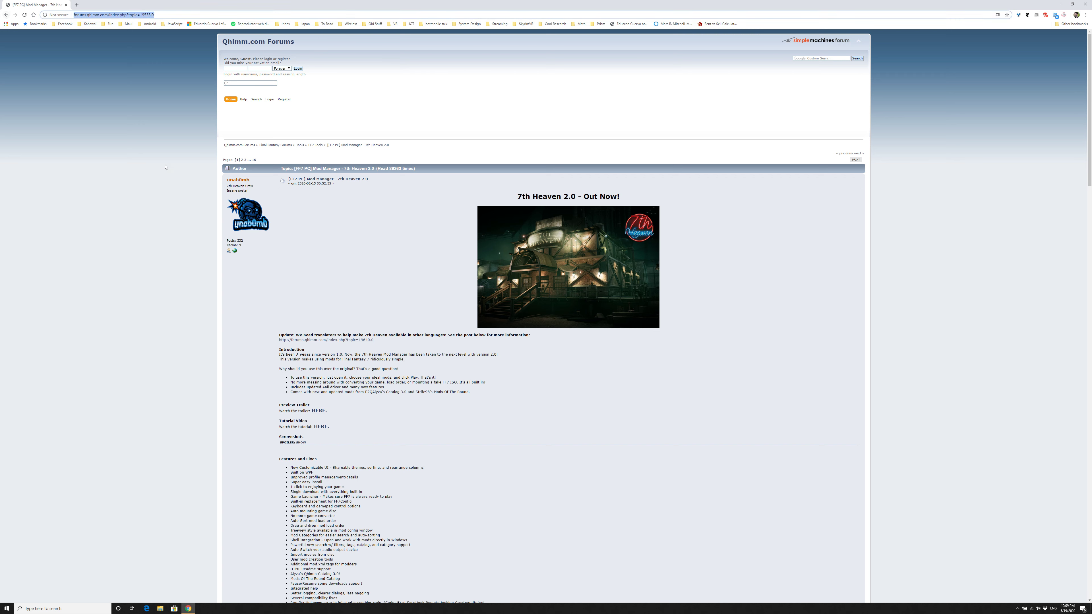
click(138, 132)
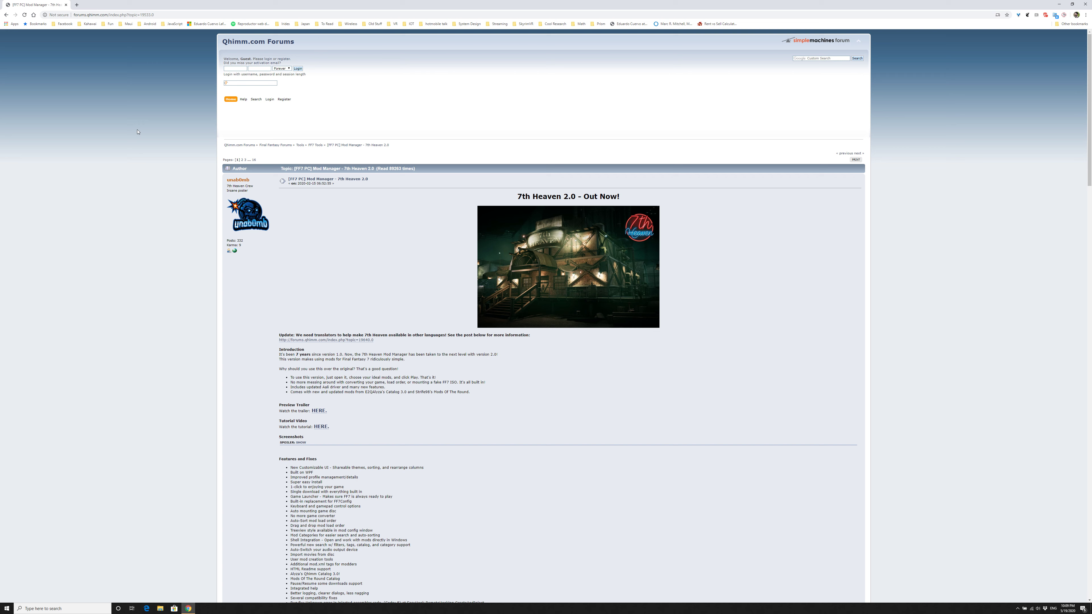
Step: Find and launch the 7th Heaven mod manager
click(6, 608)
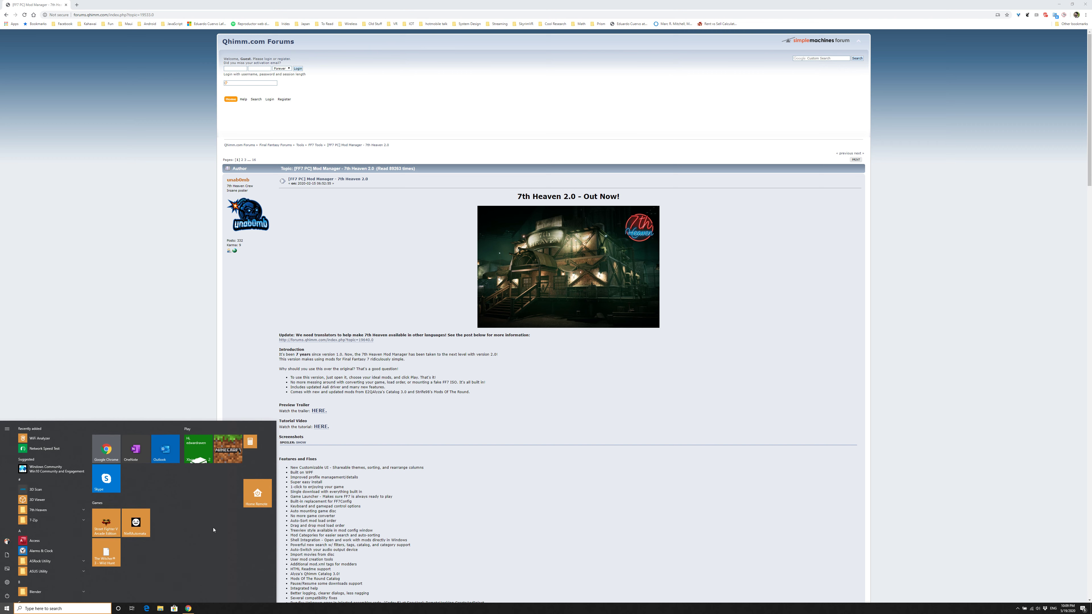
text(7)
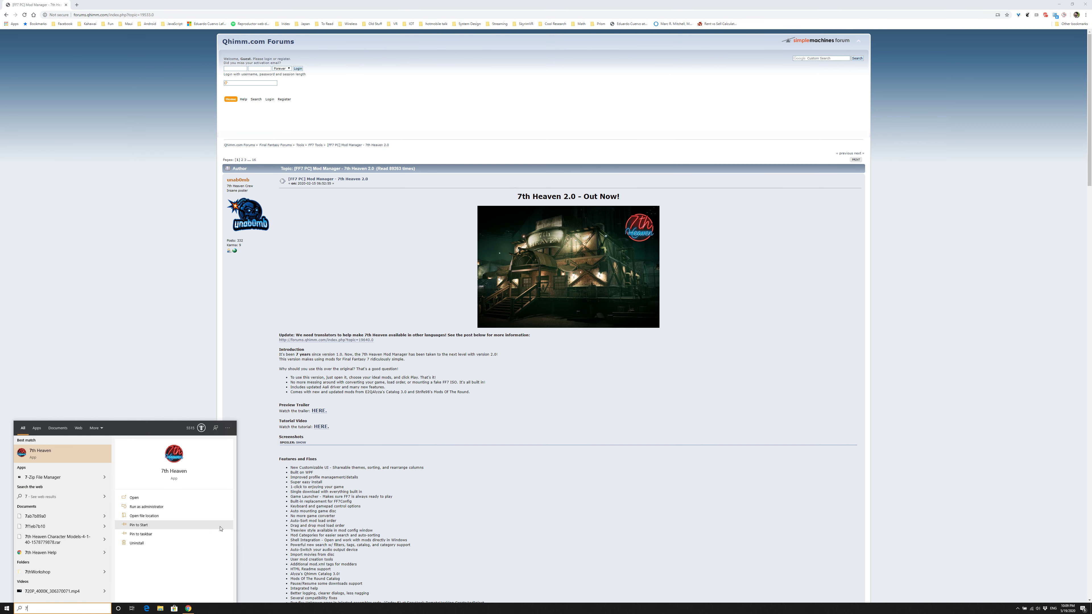
click(92, 455)
click(516, 344)
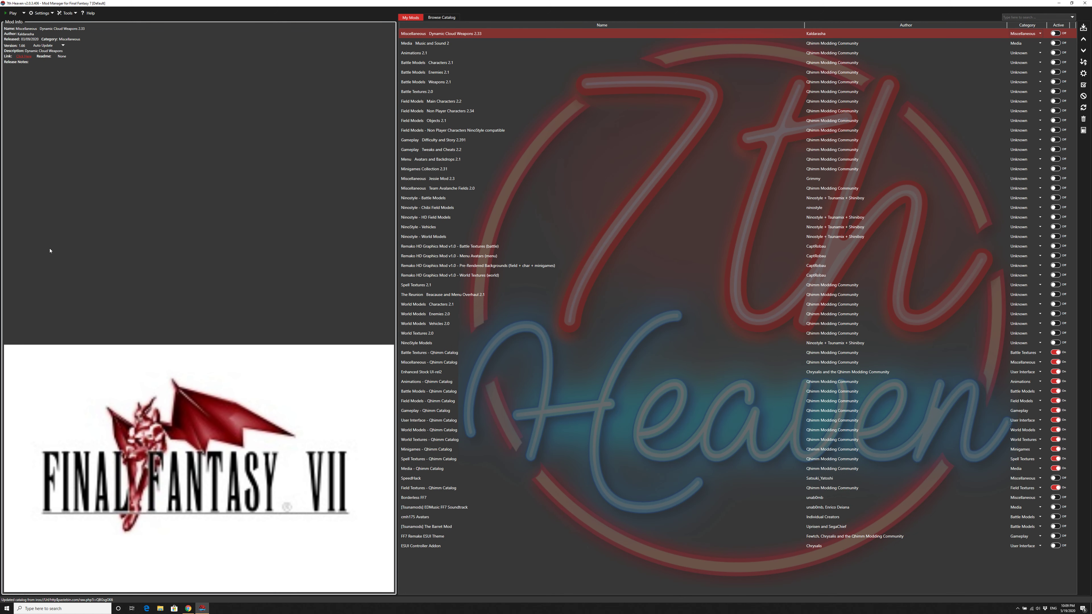
Step: Browse the mod catalog and review the details of ESUI Controller Addition, EDMusic FF7 Soundtrack, Borderless FF7, SpeedHack, Enhanced Stock UI and FF7 Remake ESUI Theme
click(447, 17)
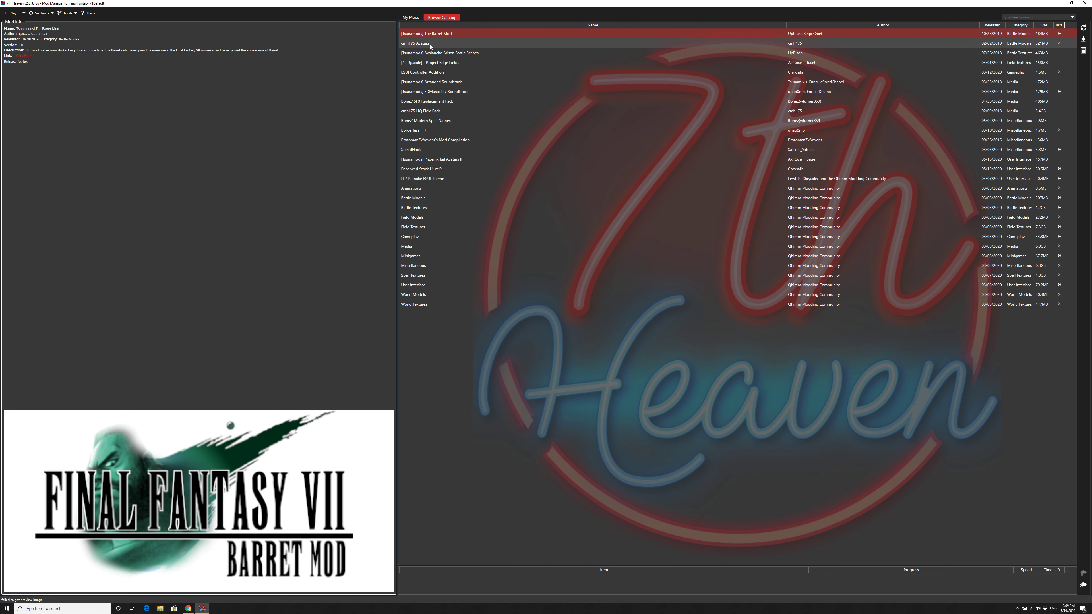
click(451, 72)
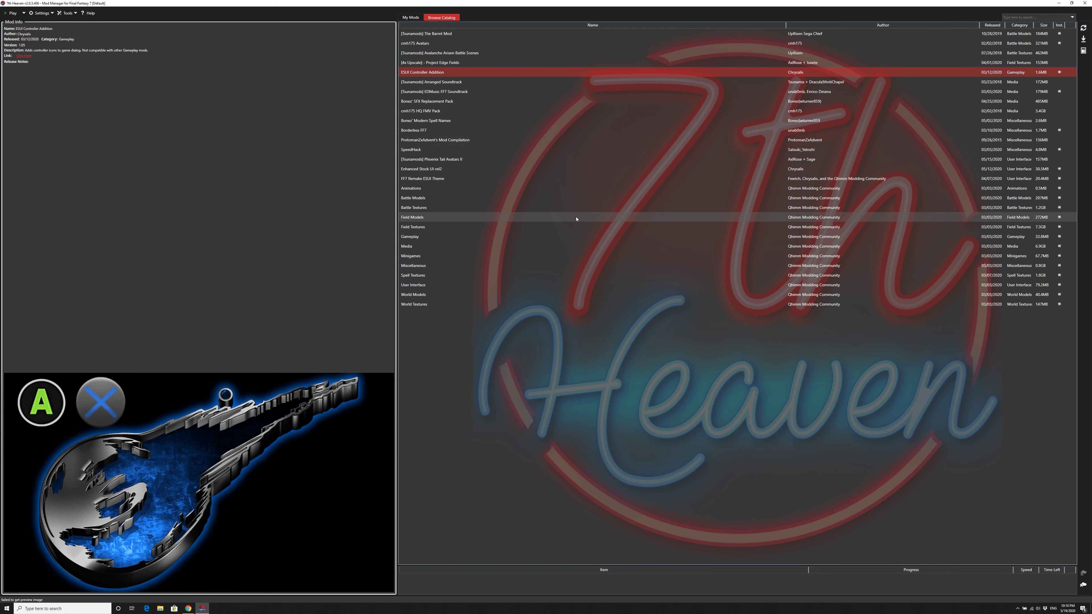
click(443, 92)
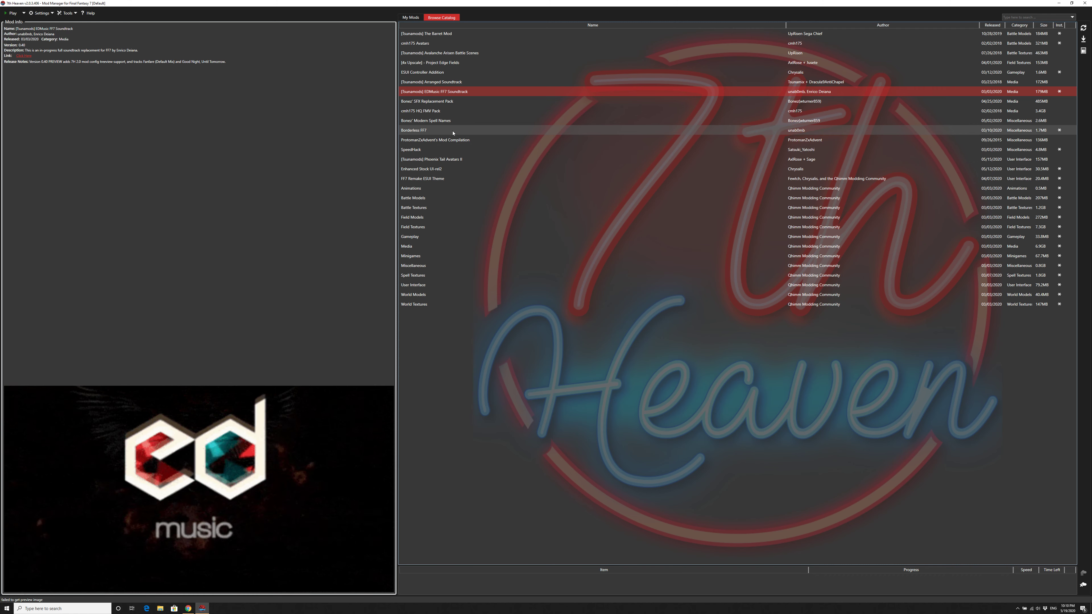
click(538, 131)
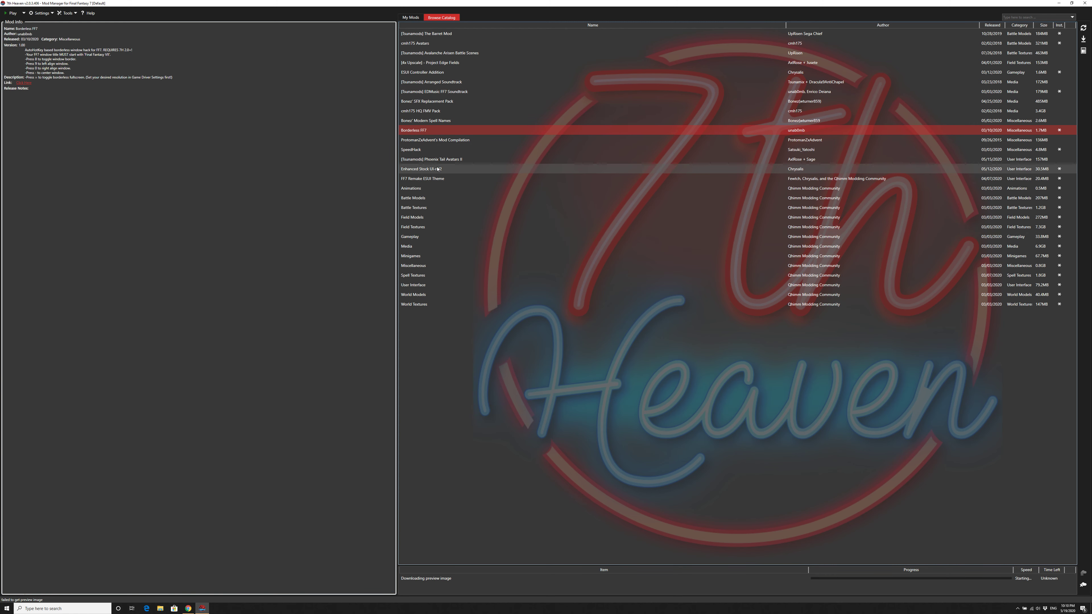
click(436, 149)
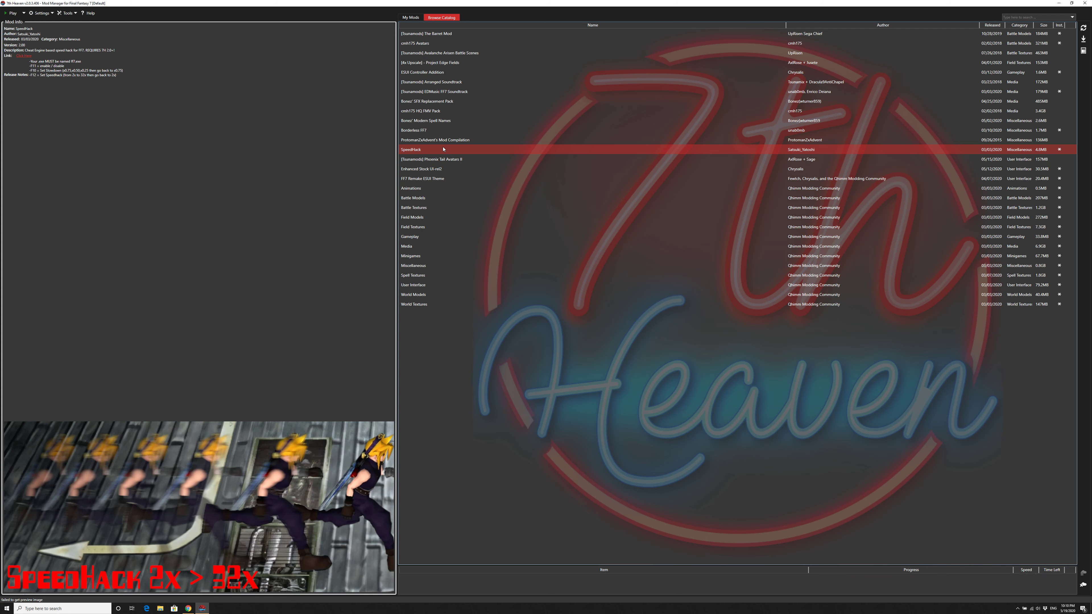
click(447, 169)
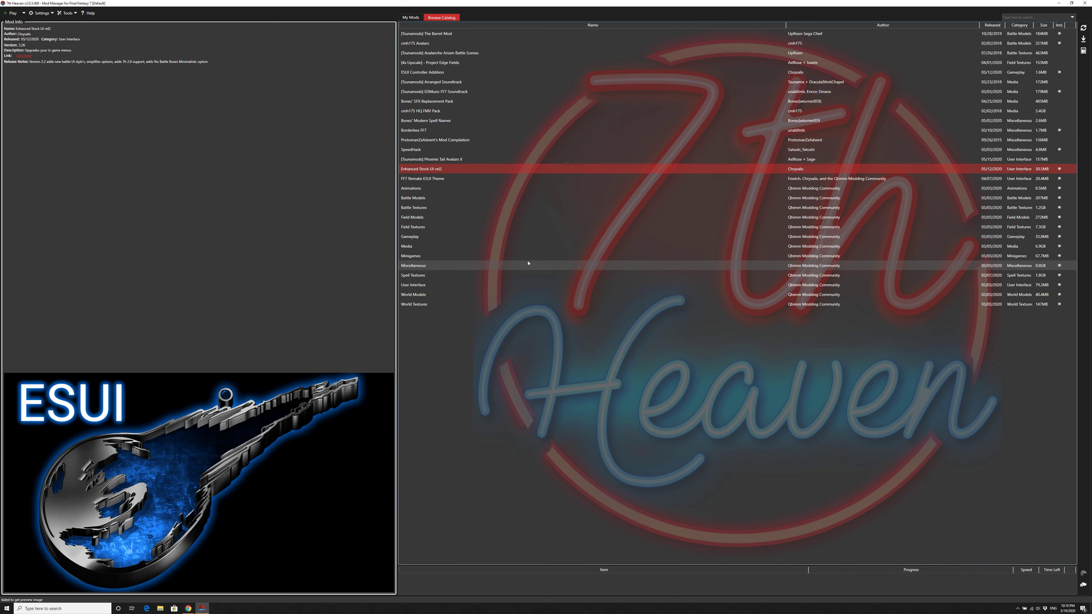
click(507, 179)
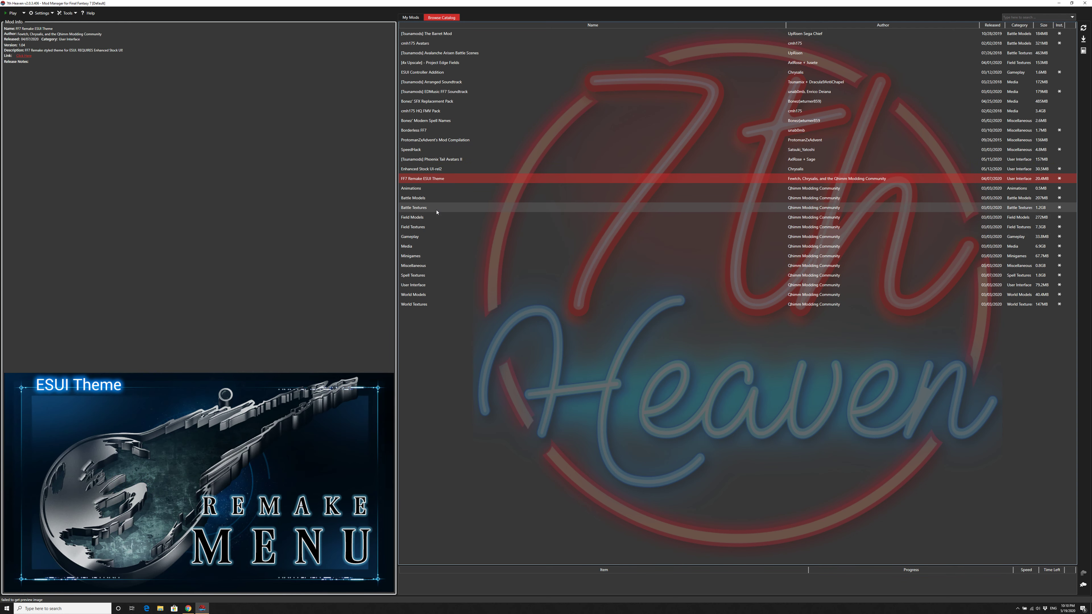
Step: Review the details of the Qhimm Modding Community catalog mods from Animations down to World Textures
click(434, 188)
click(428, 198)
click(425, 208)
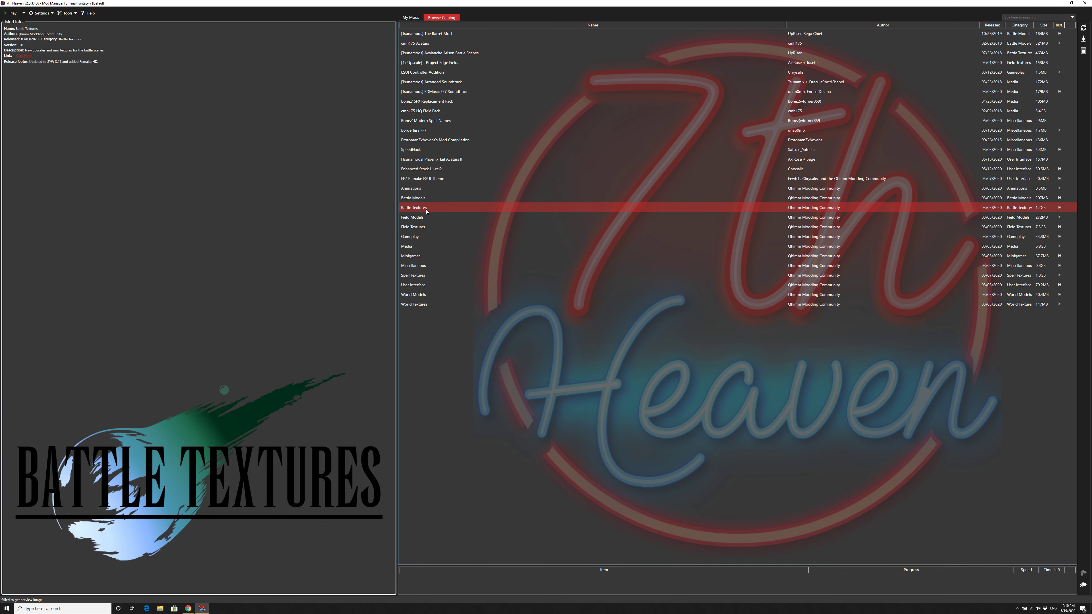
click(416, 218)
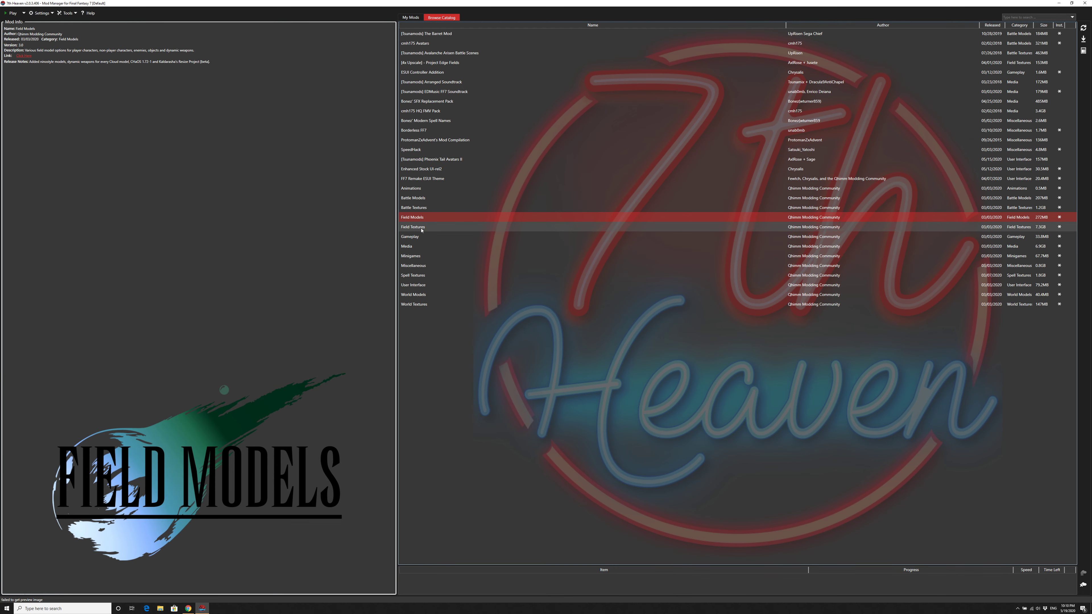
click(421, 228)
click(421, 238)
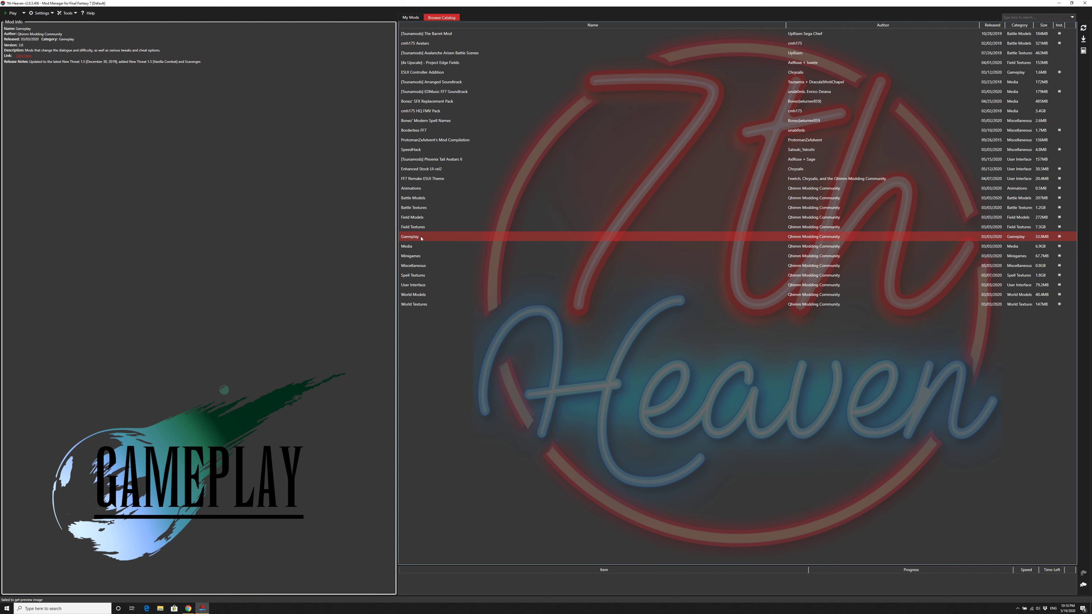
click(421, 247)
click(423, 256)
click(426, 266)
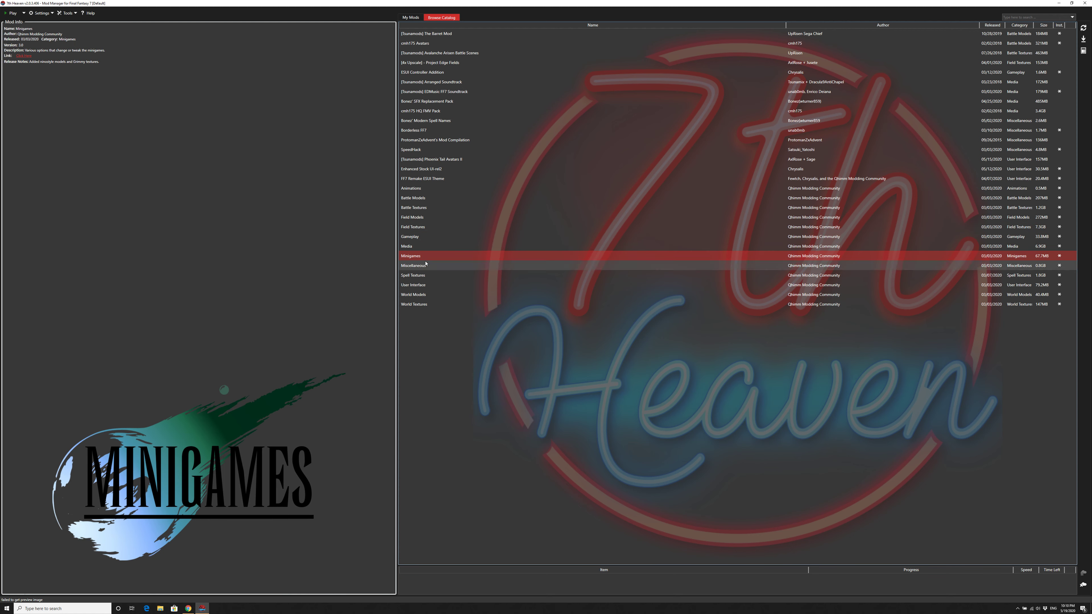
click(427, 276)
click(428, 285)
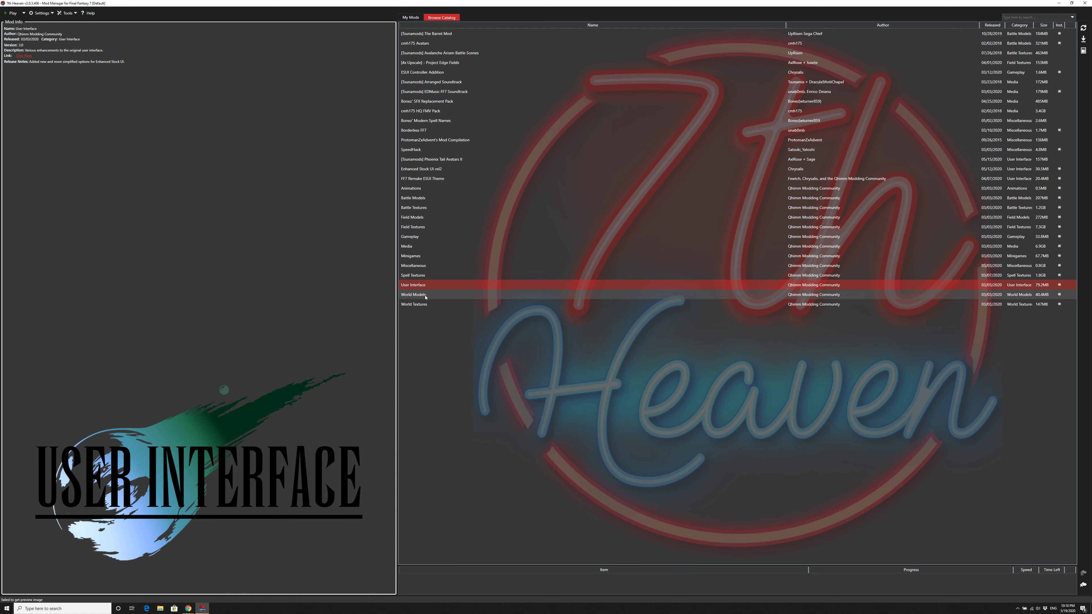
click(425, 295)
click(425, 305)
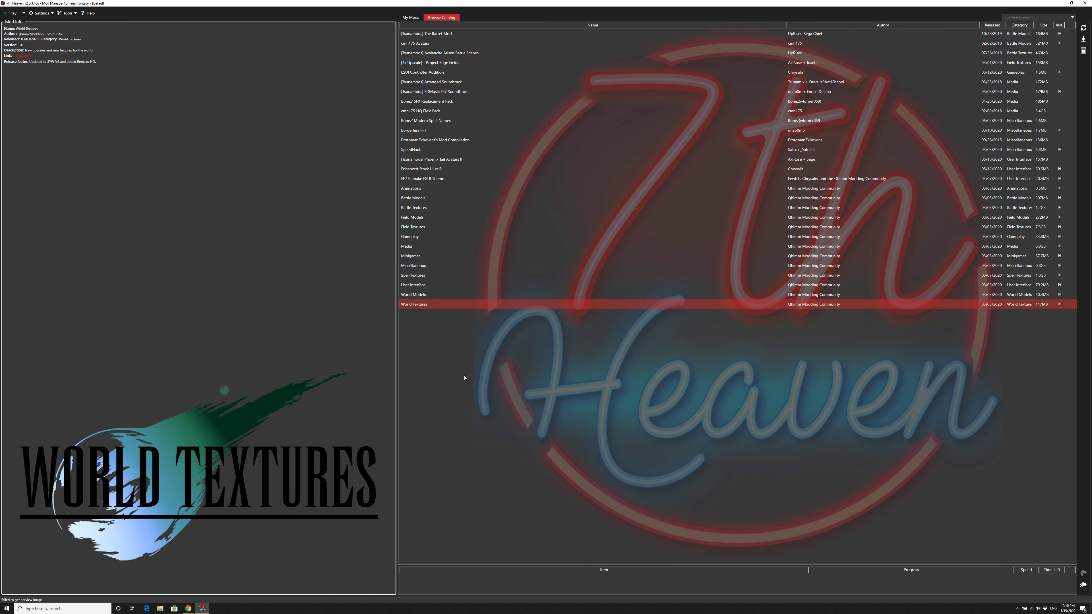
Step: Check the style choices of the installed Battle Textures - Qhimm Catalog mod and save it with option 1, [4x Upscale] Remako HD
click(406, 18)
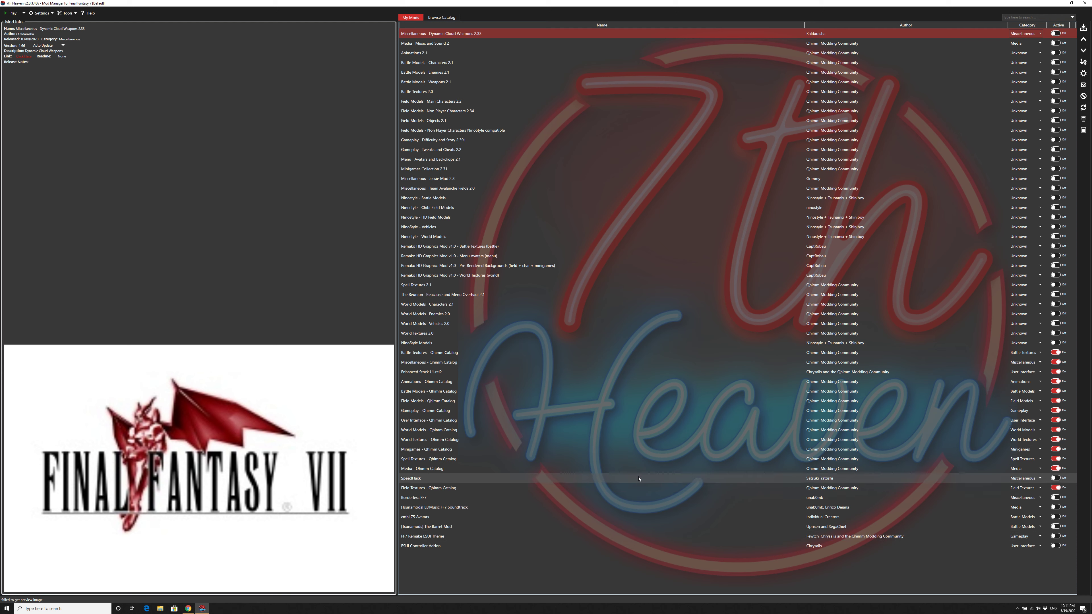
click(447, 354)
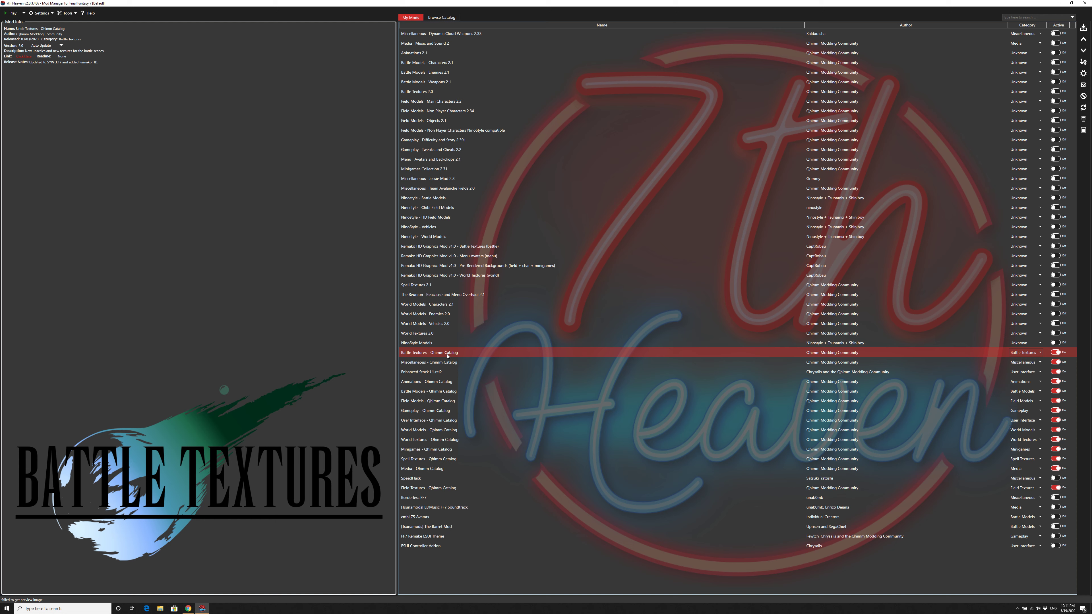
double_click(449, 355)
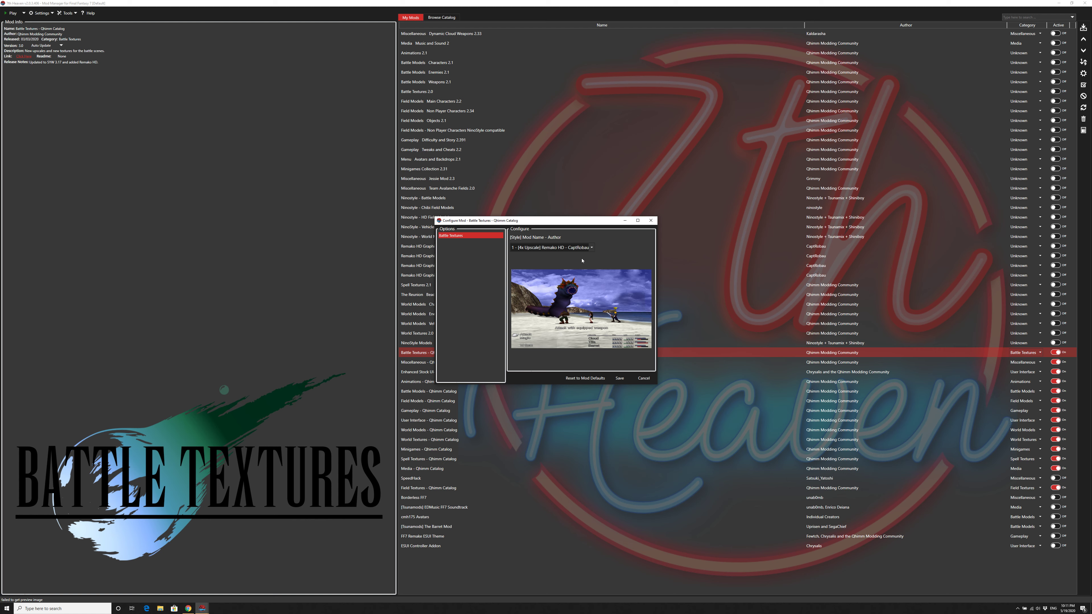
click(585, 247)
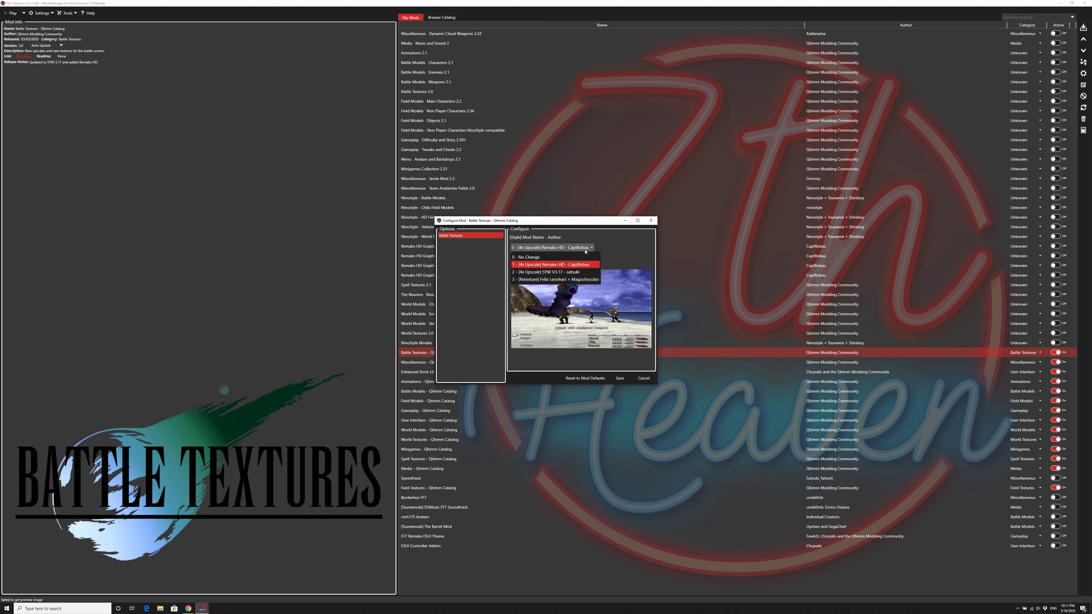
click(631, 251)
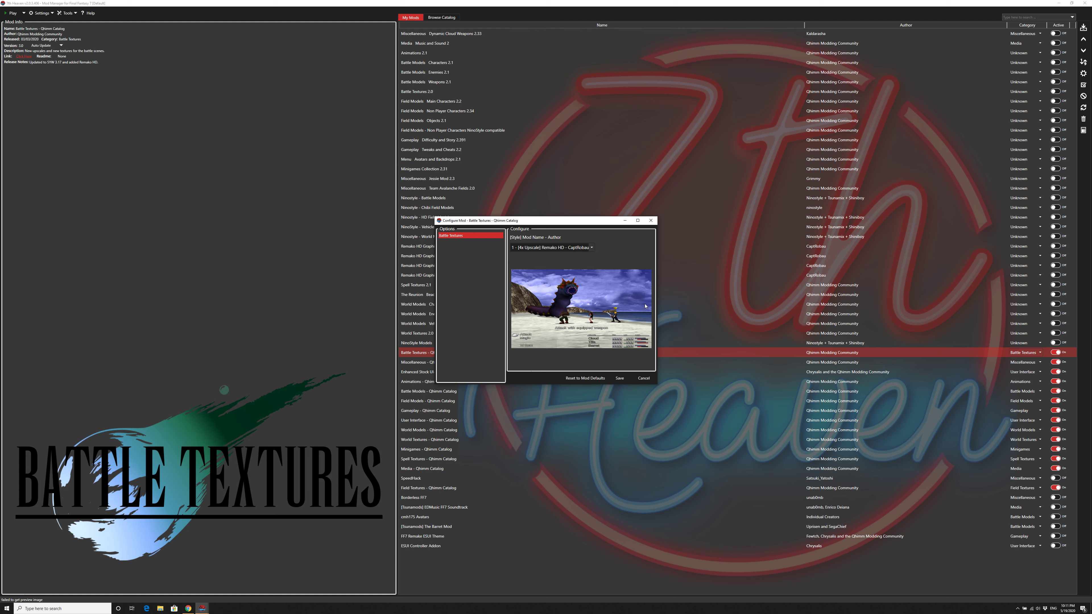
click(619, 378)
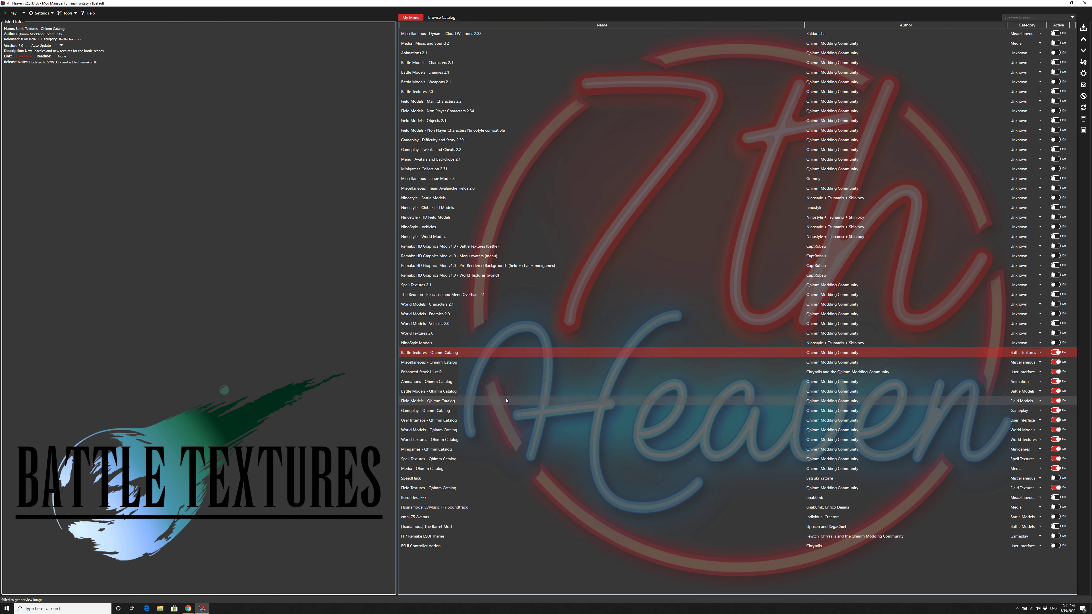
Step: Review the Jessie Mod and Team Avalanche Fields options of the Miscellaneous - Qhimm Catalog mod and save its configuration
double_click(459, 365)
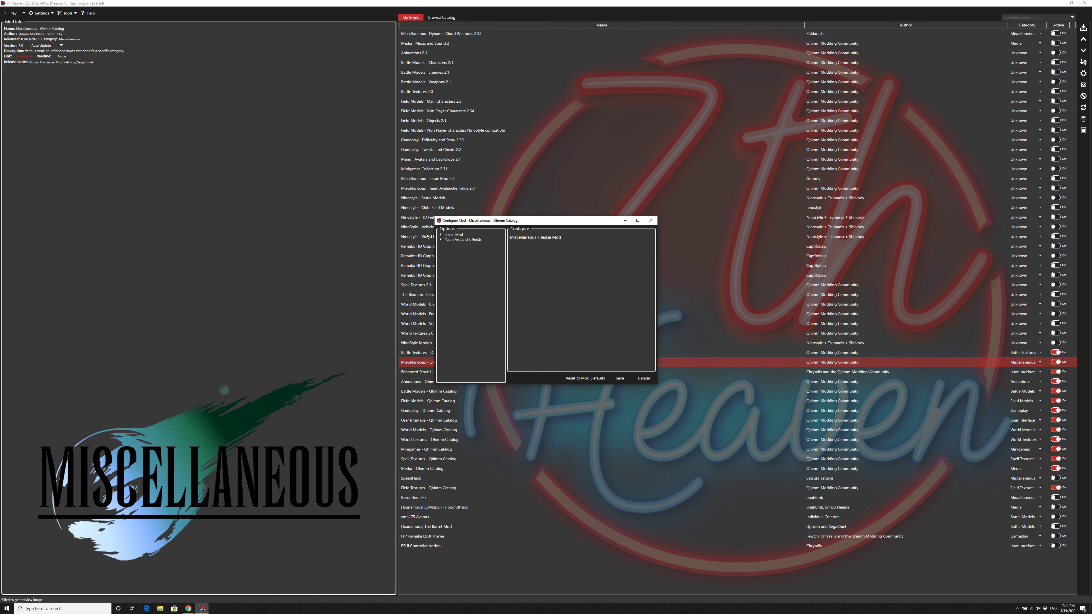
click(440, 235)
click(454, 239)
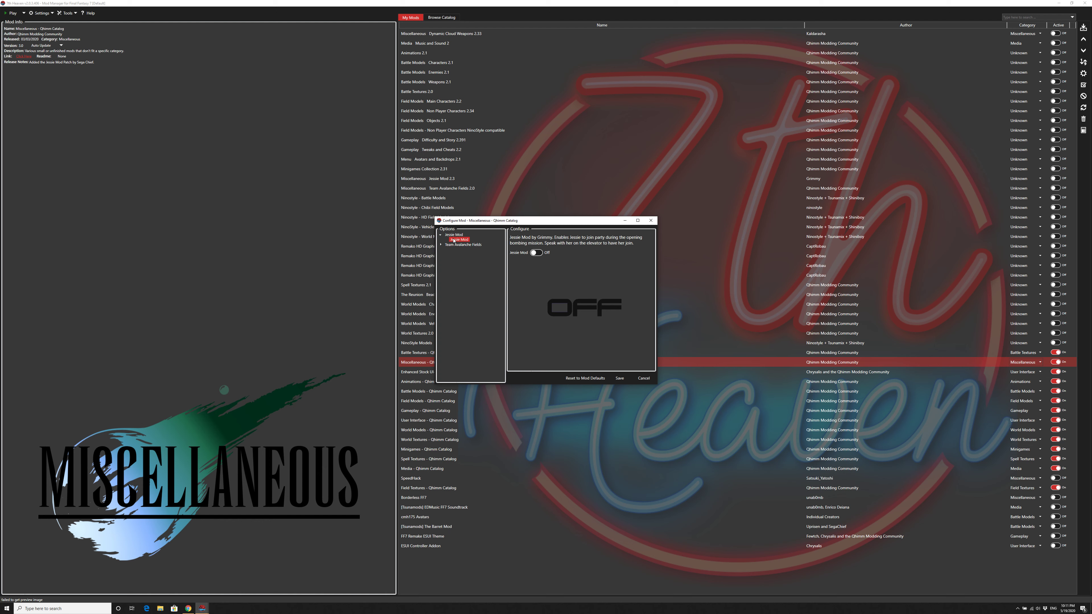
click(440, 245)
click(468, 250)
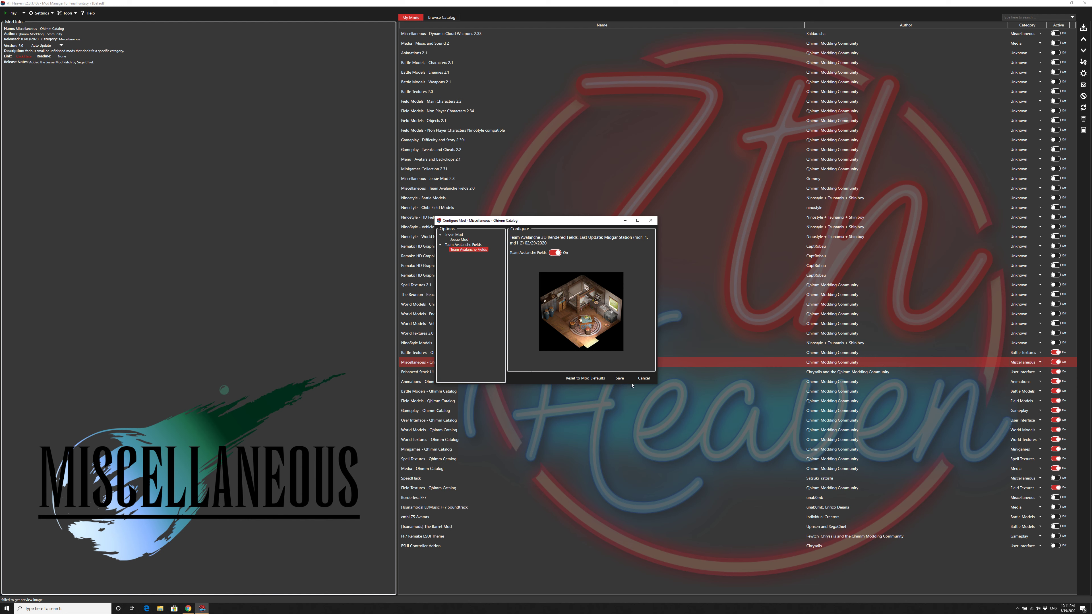
click(619, 378)
Step: Review the Enhanced Stock UI mod's options from Enhanced Stock through Minimalistic No Battle Boxes View
double_click(435, 373)
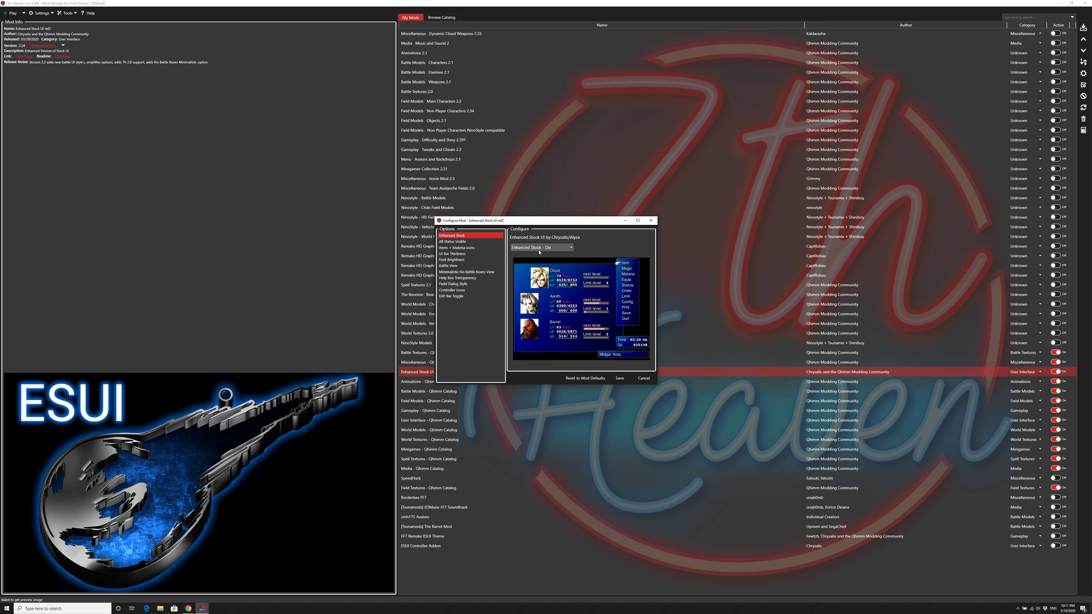
click(556, 247)
click(557, 247)
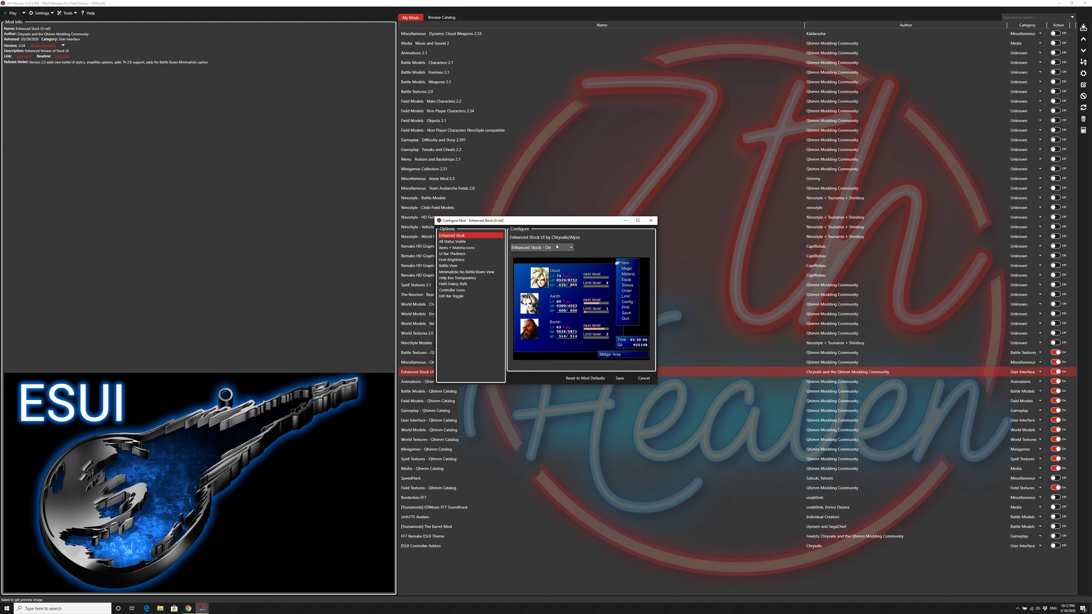
click(465, 243)
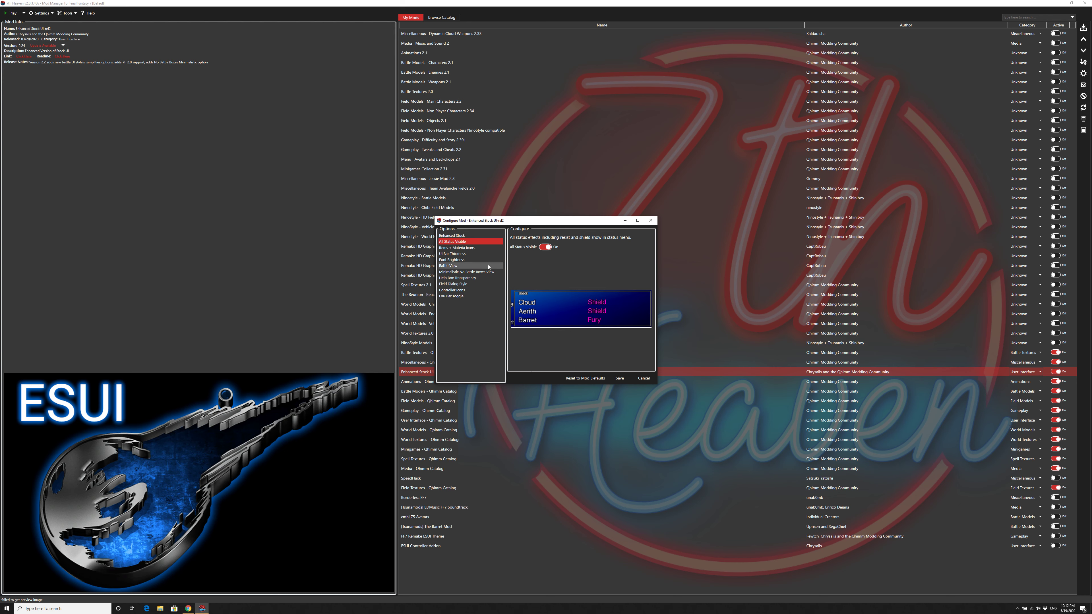
click(464, 248)
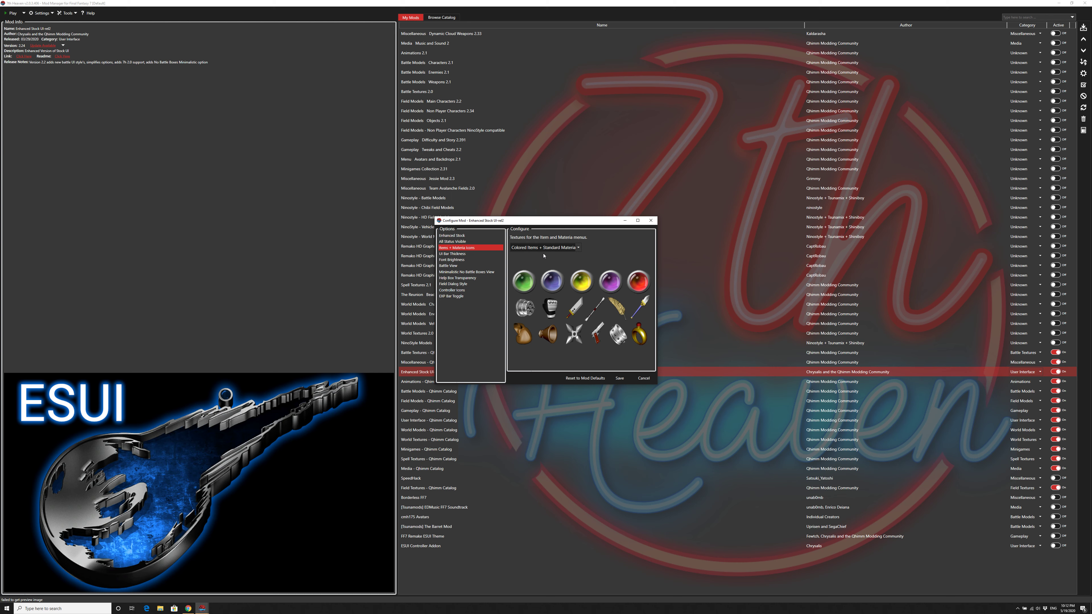
click(483, 254)
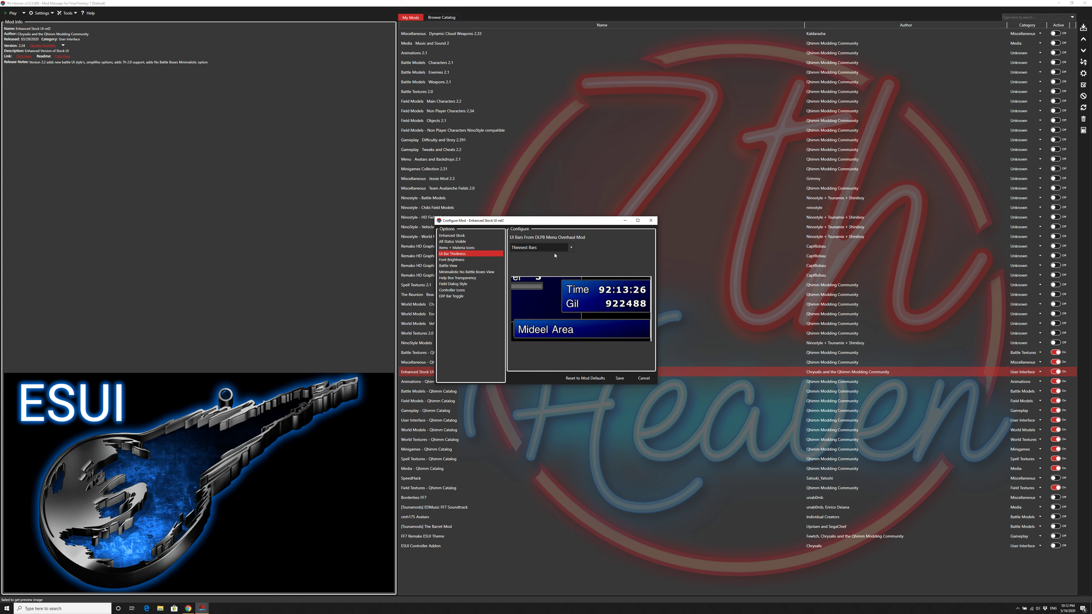
click(480, 260)
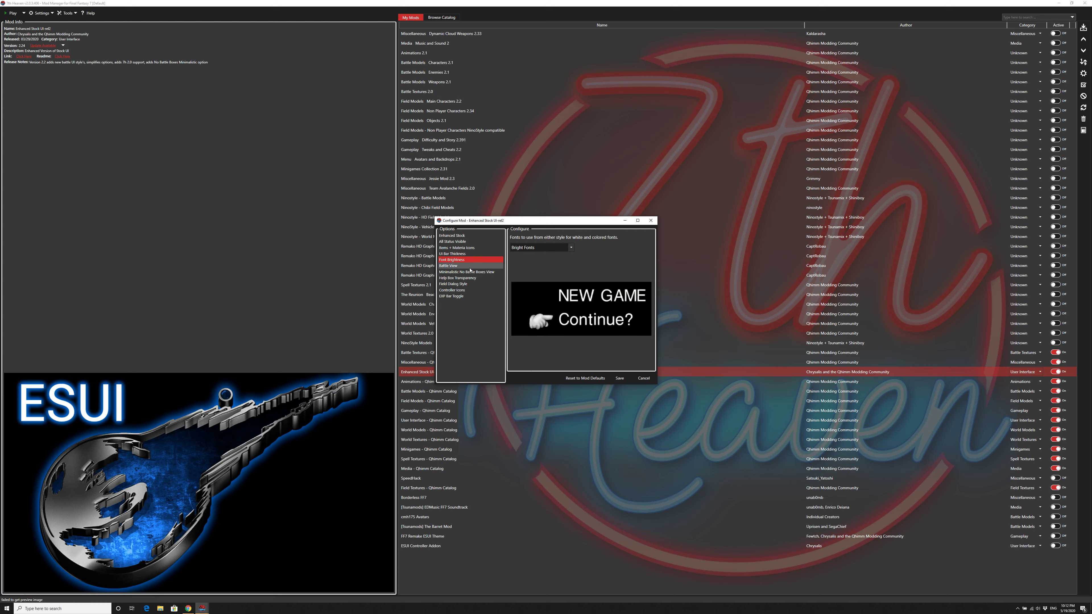
click(469, 266)
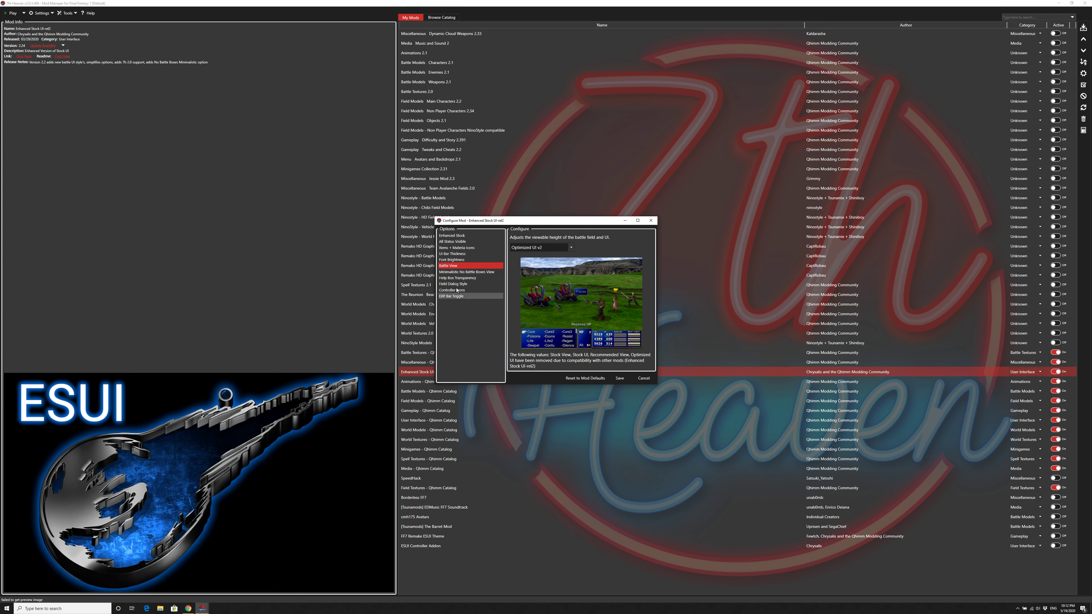
click(452, 272)
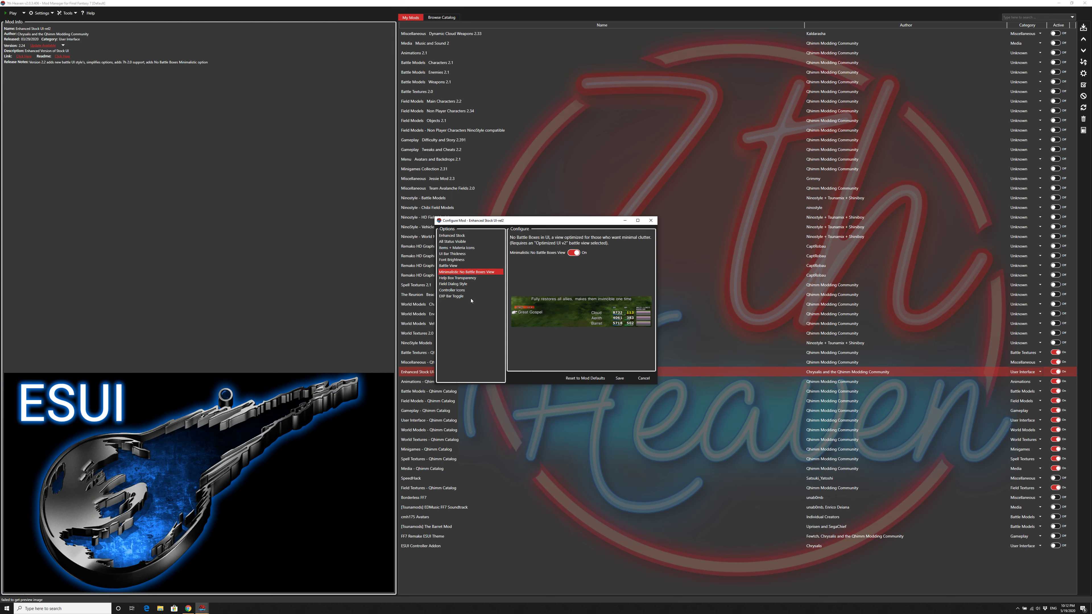
Step: Preview the Stock choice for Help Box Transparency and set the option back to No Box, Text Only
click(459, 278)
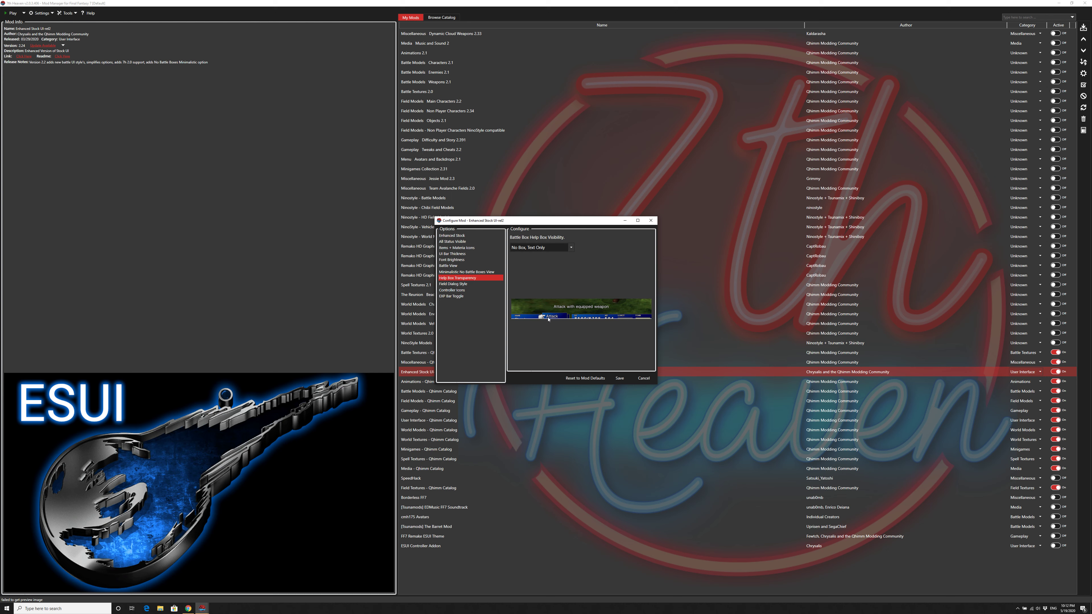
click(542, 247)
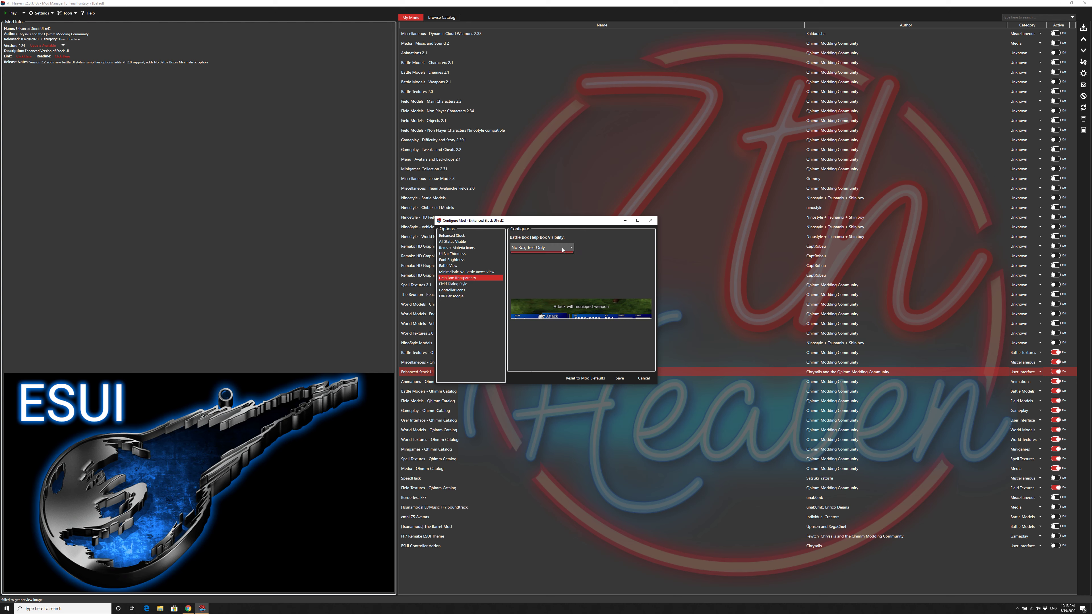
click(538, 260)
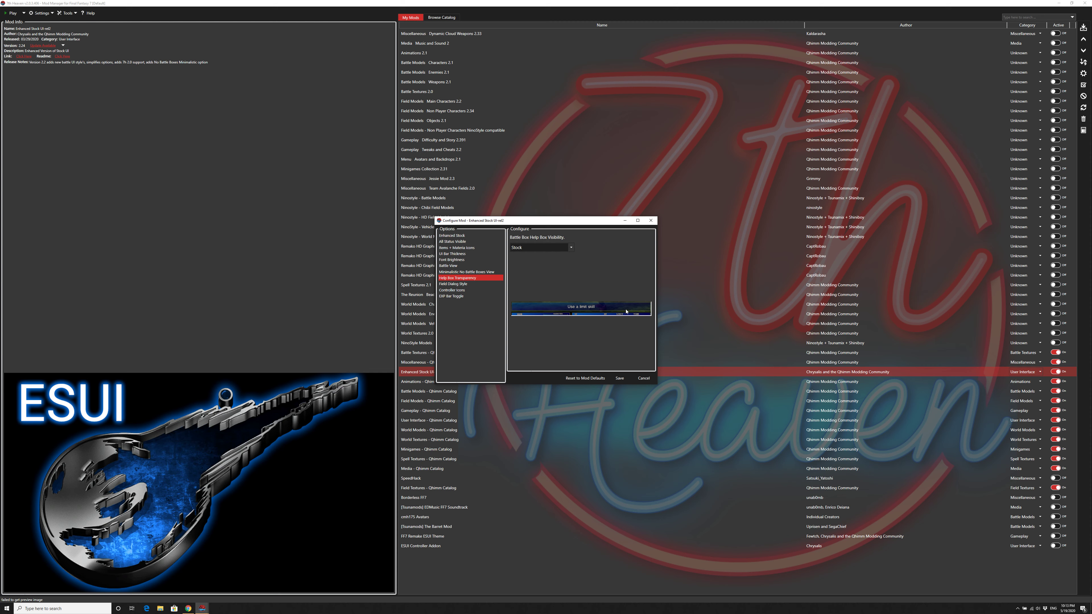
click(542, 247)
click(537, 267)
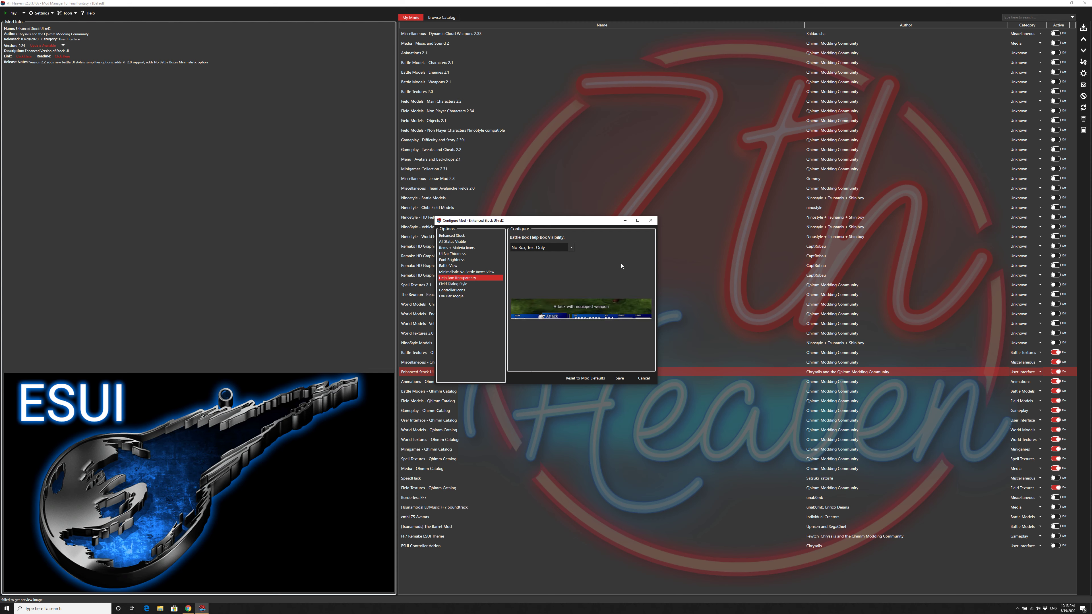
Step: Check the Field Dialog Style, Controller Icons and EXP Bar Toggle options of Enhanced Stock UI and close its configuration
click(453, 285)
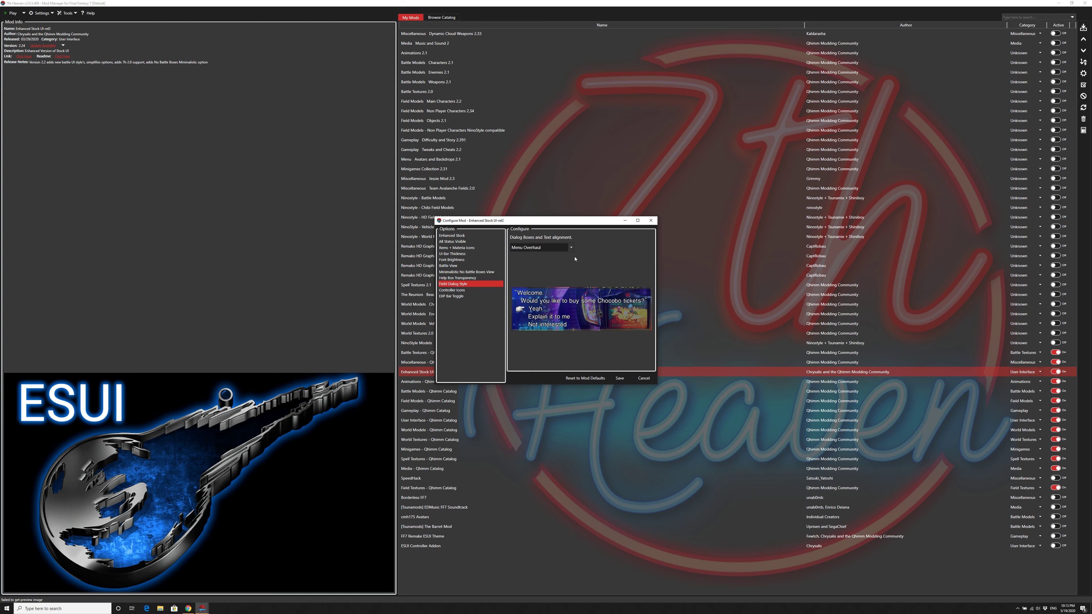
key(Down)
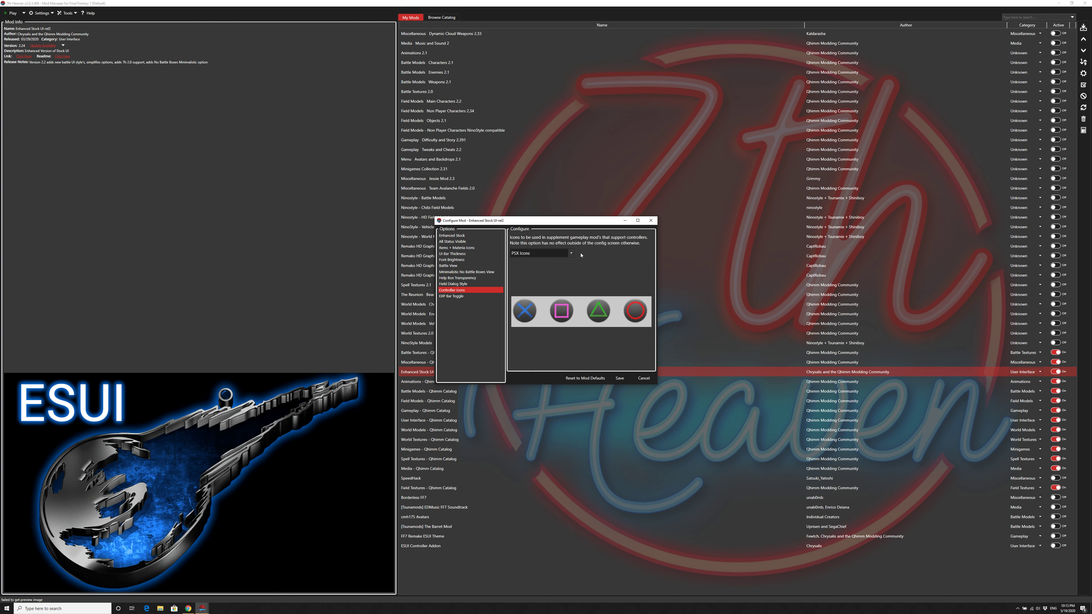
click(571, 255)
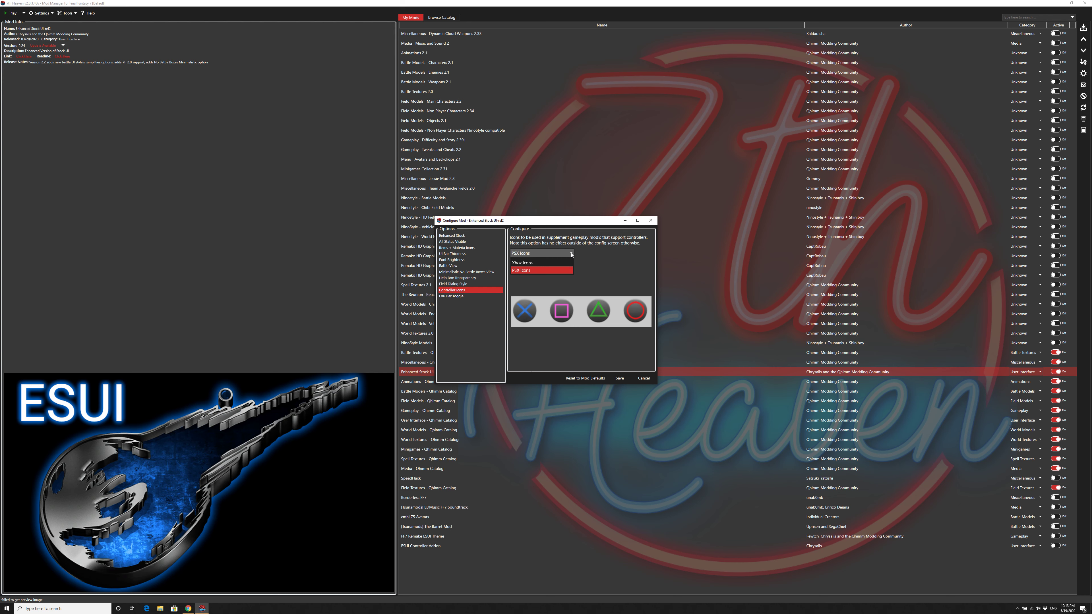
click(572, 255)
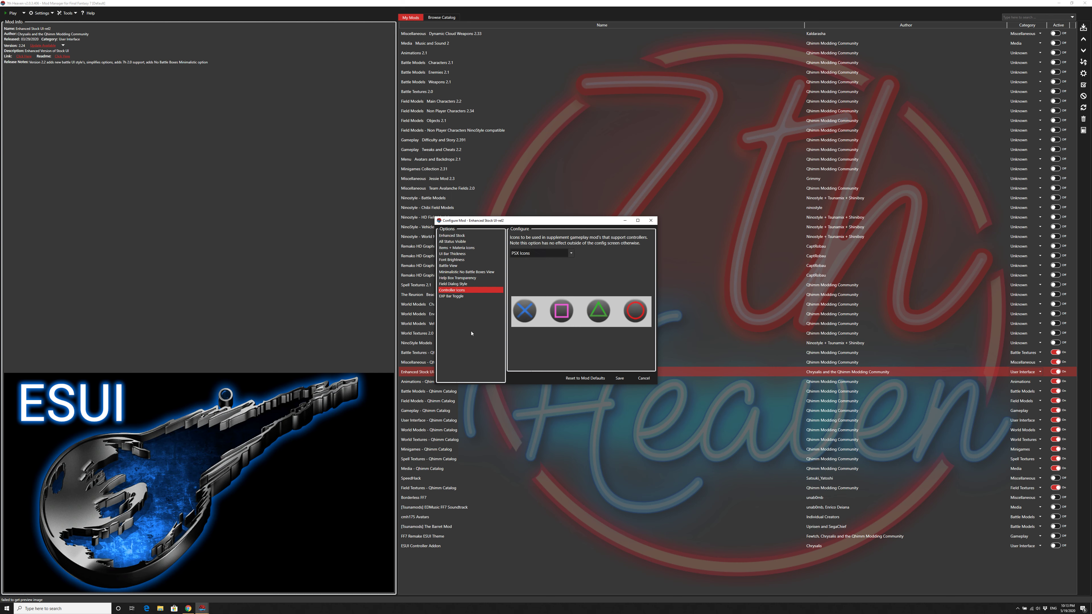
click(454, 296)
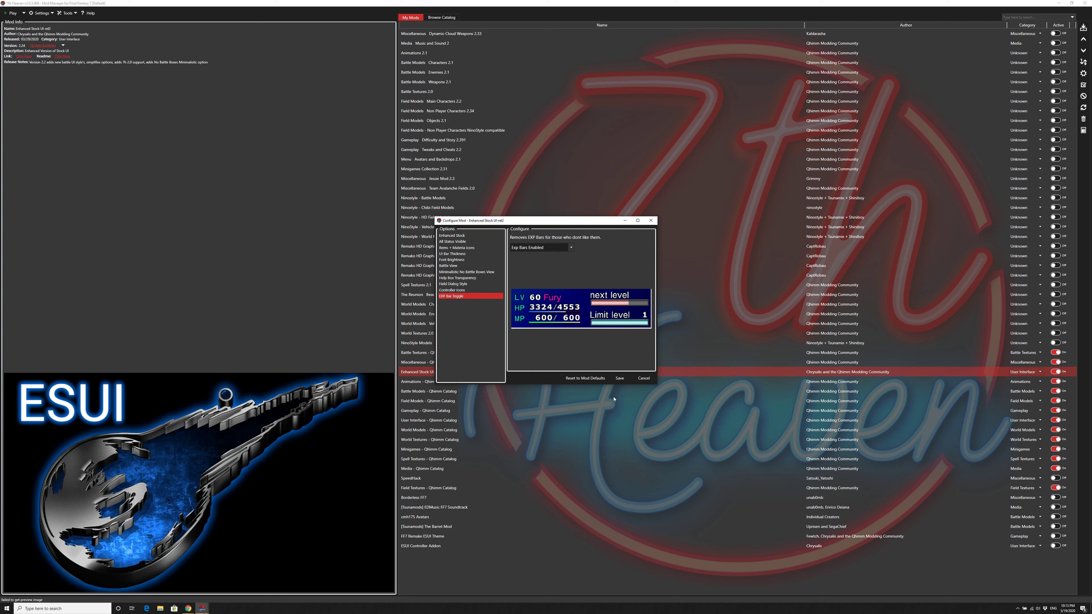
click(643, 378)
Step: Review the Battle, Field and World options of the Animations - Qhimm Catalog mod and close its configuration
click(425, 381)
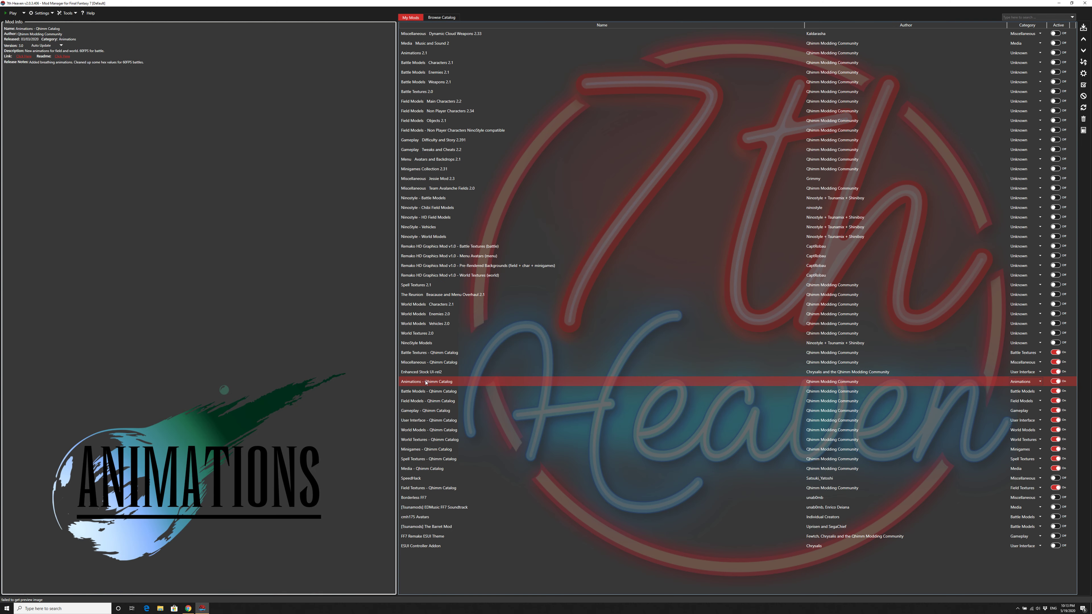
double_click(425, 381)
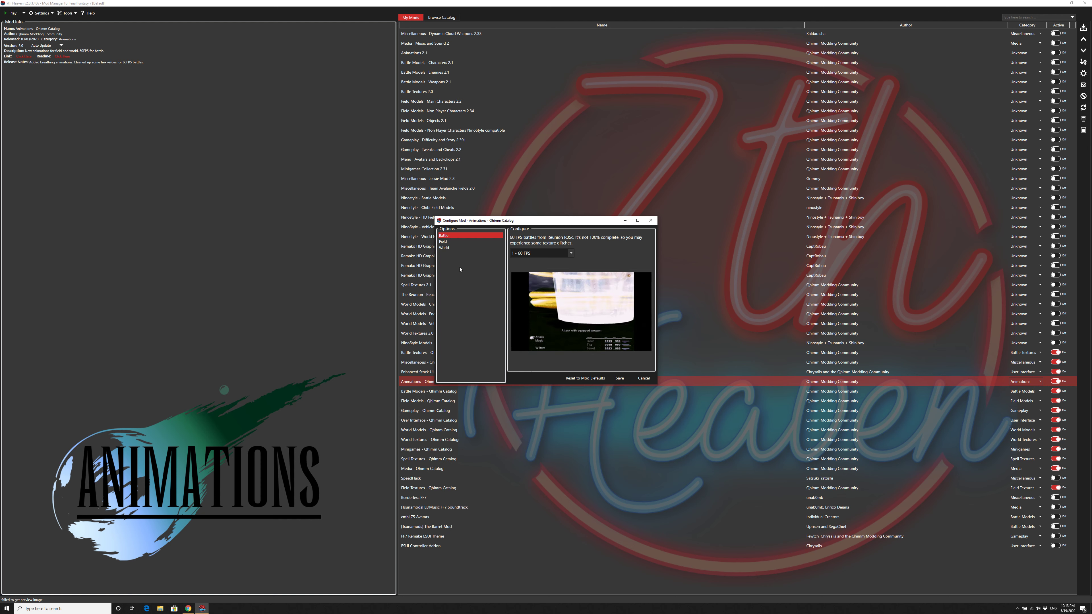
click(449, 242)
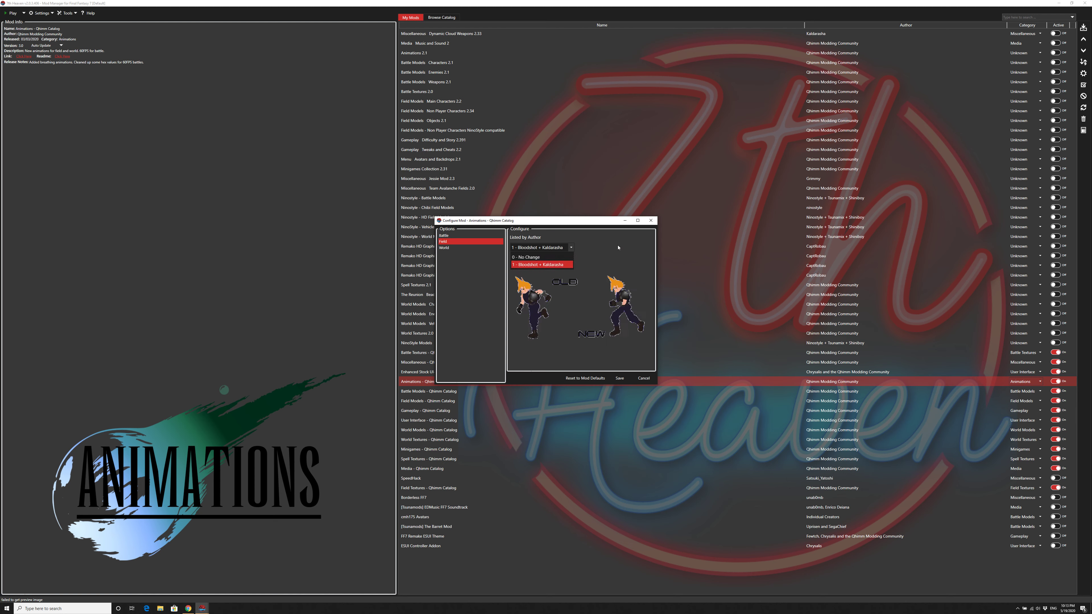
click(447, 248)
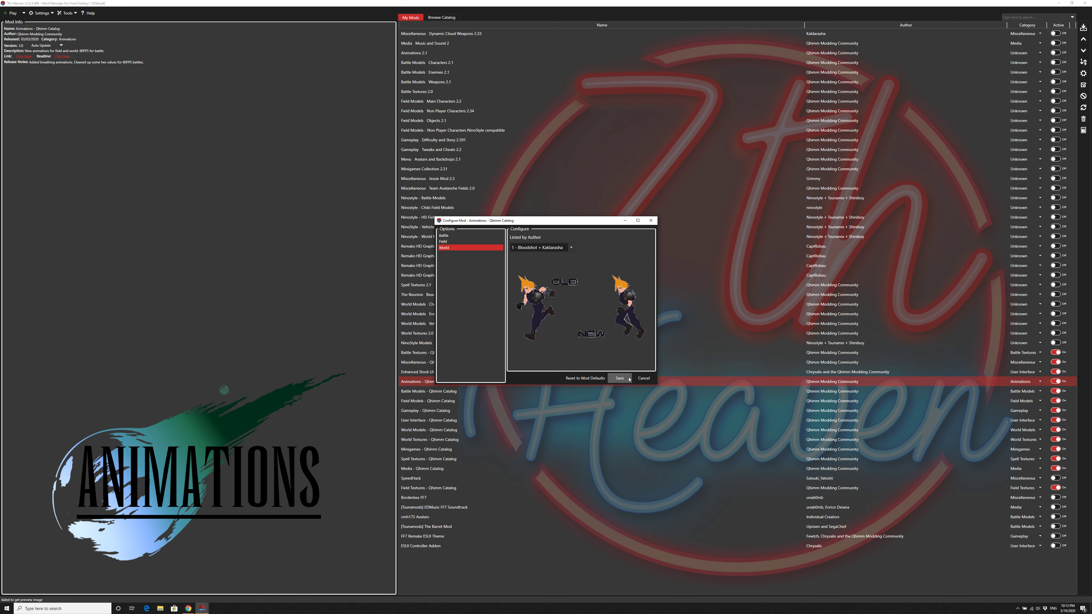
click(643, 378)
Step: In the Battle Models - Qhimm Catalog configuration, compare Aerith's Kaldarasha and whitERaven models and return her to 2 - ninostyle
double_click(441, 391)
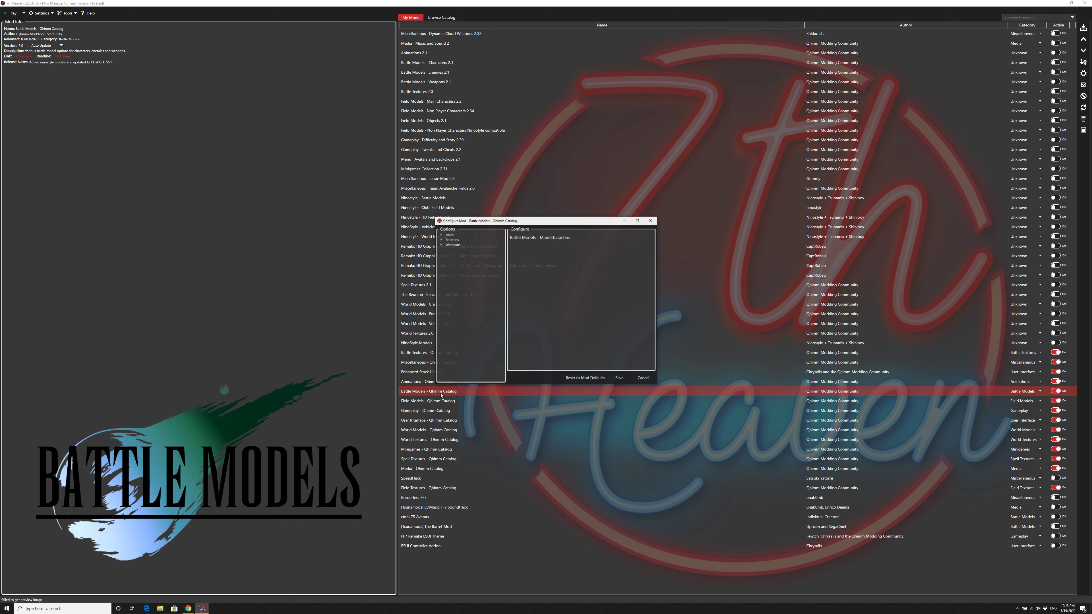
click(440, 235)
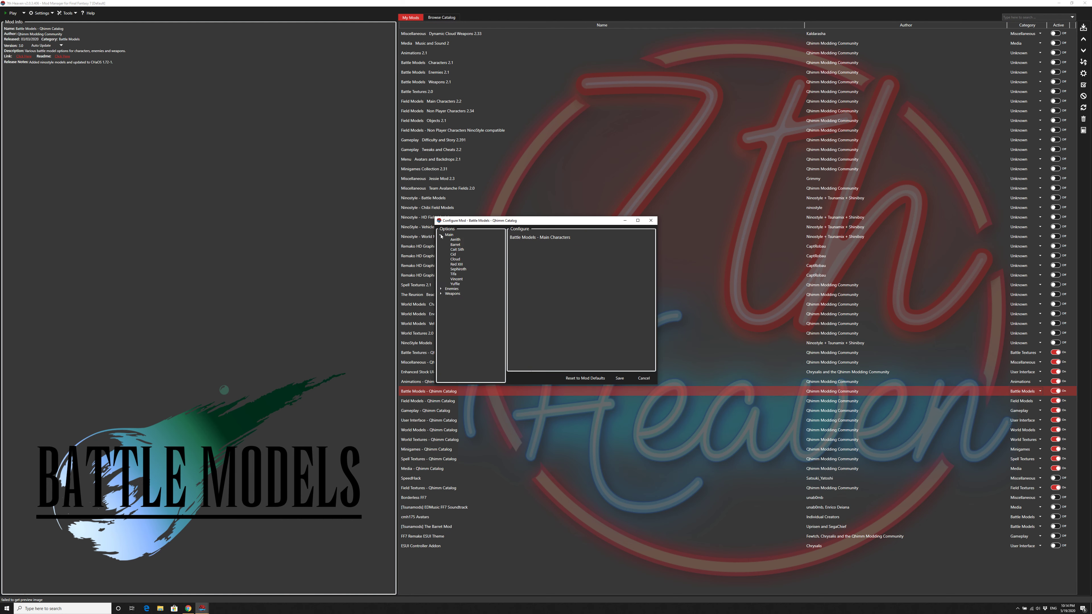
click(454, 240)
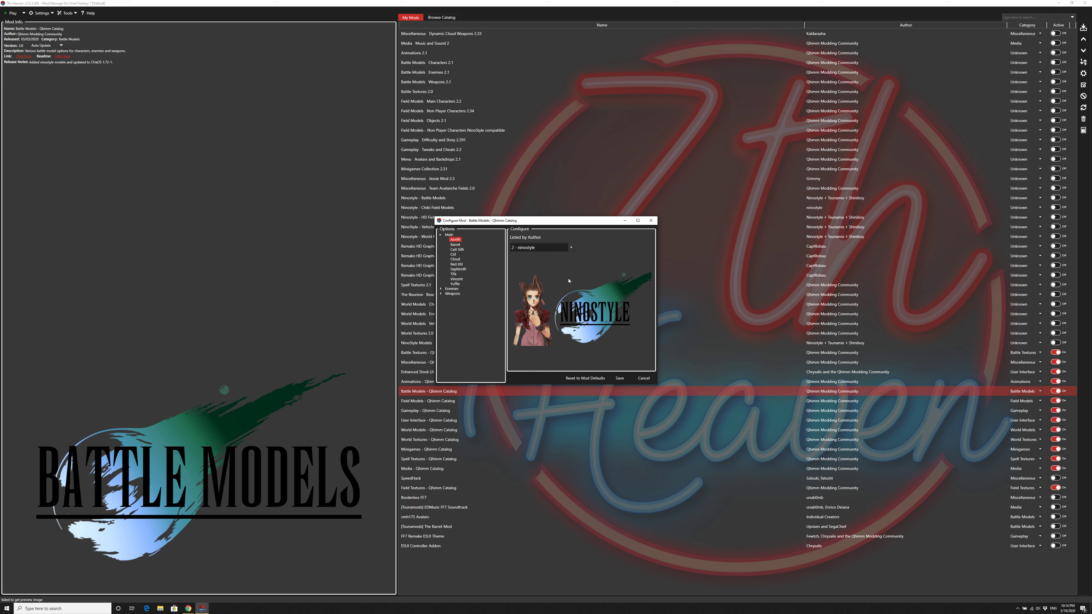
click(554, 248)
click(565, 266)
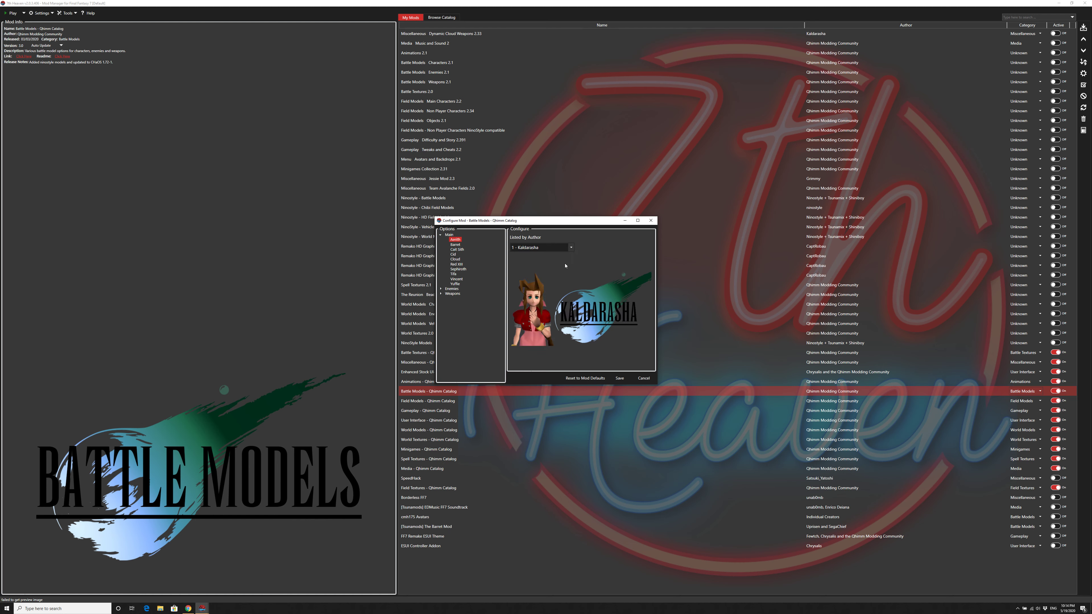
click(558, 248)
click(569, 269)
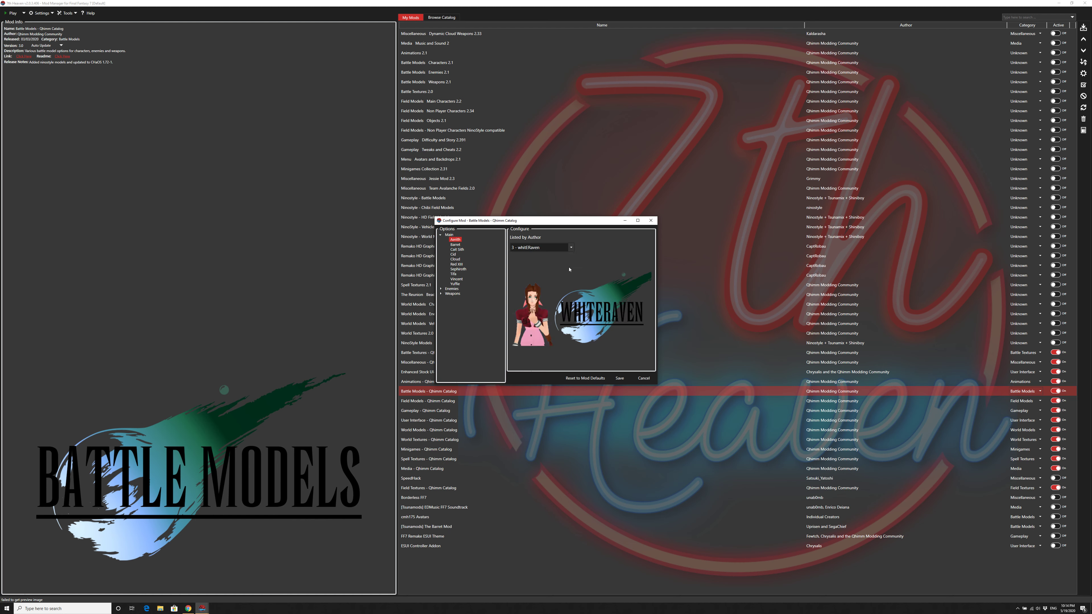
click(572, 248)
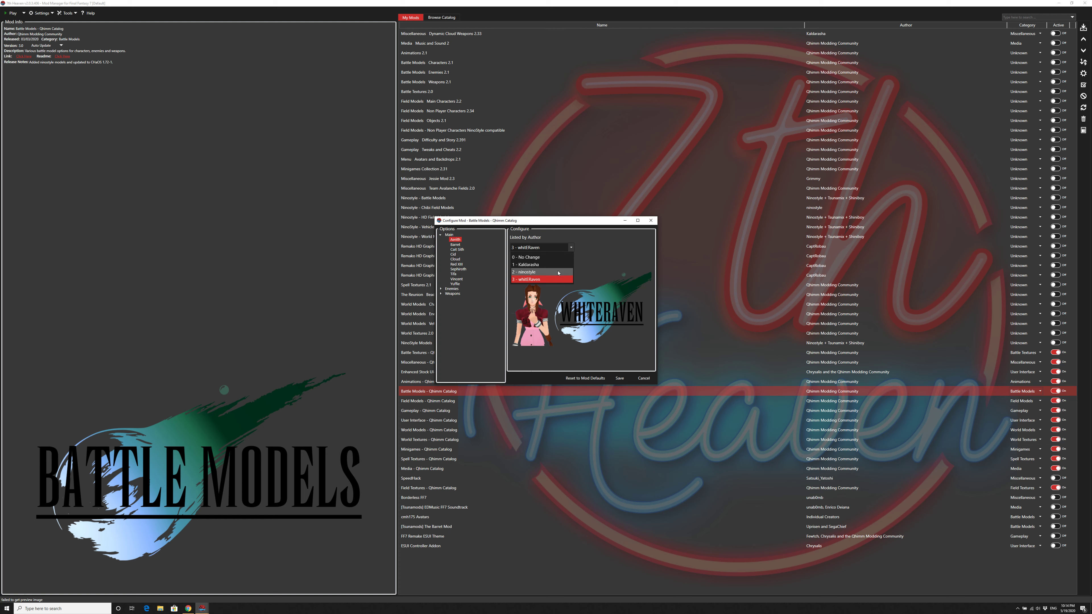
click(571, 276)
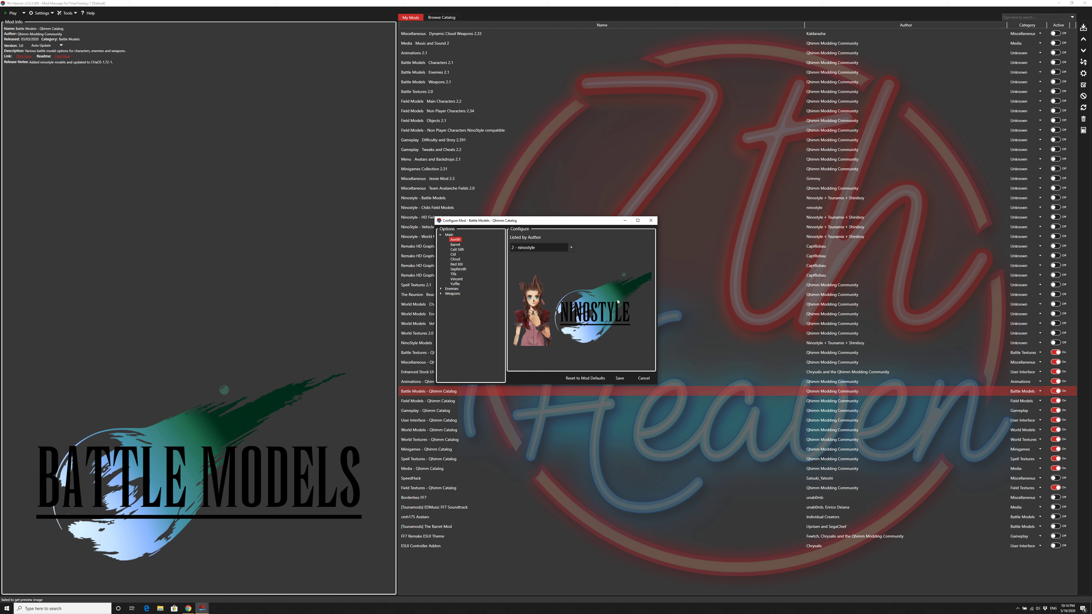
Step: Review the battle model choices of the other main characters, including Barret, Cid, Cloud, Red XIII, Sephiroth, Tifa, Vincent and Yuffie
click(456, 249)
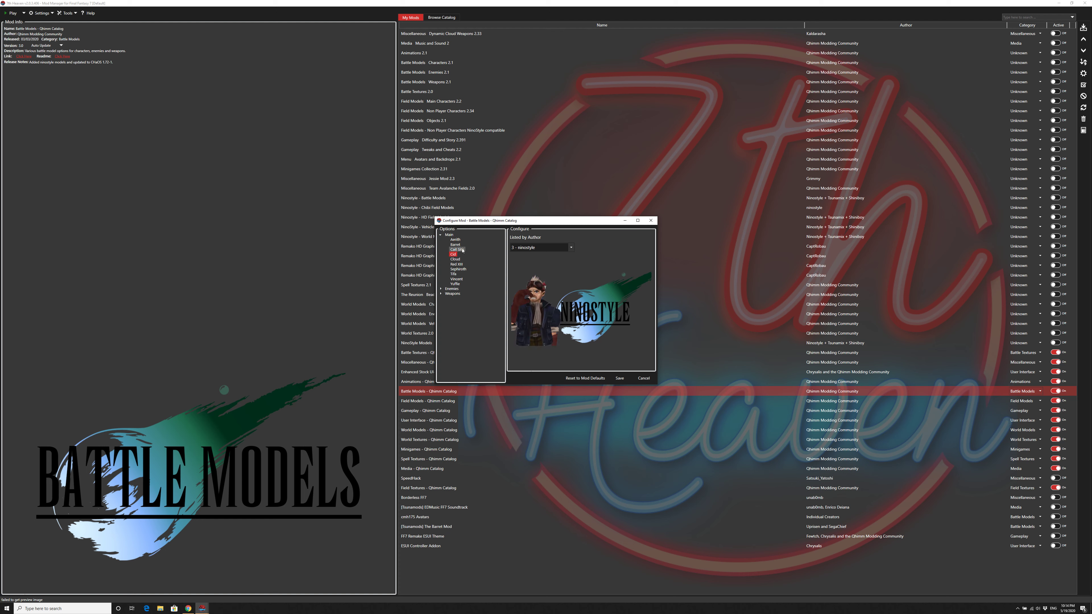
click(455, 245)
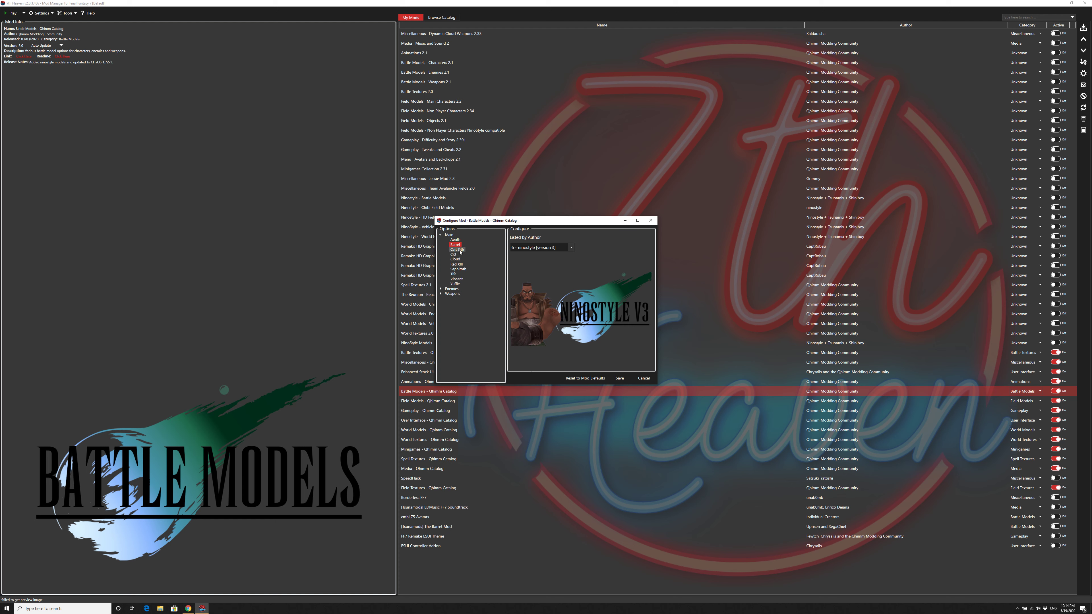
click(454, 260)
click(456, 264)
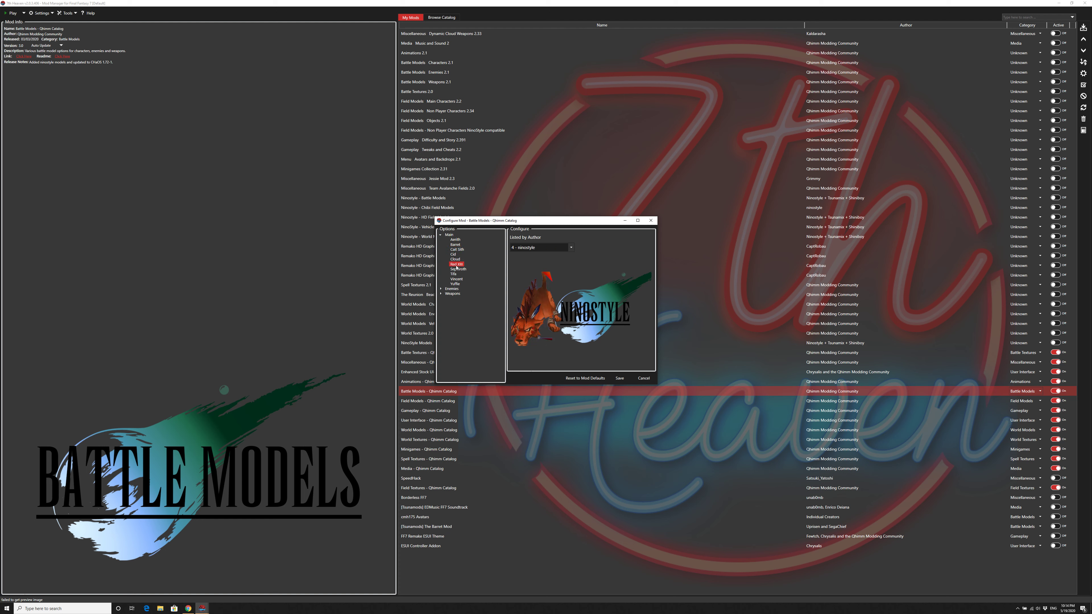
click(457, 269)
click(454, 275)
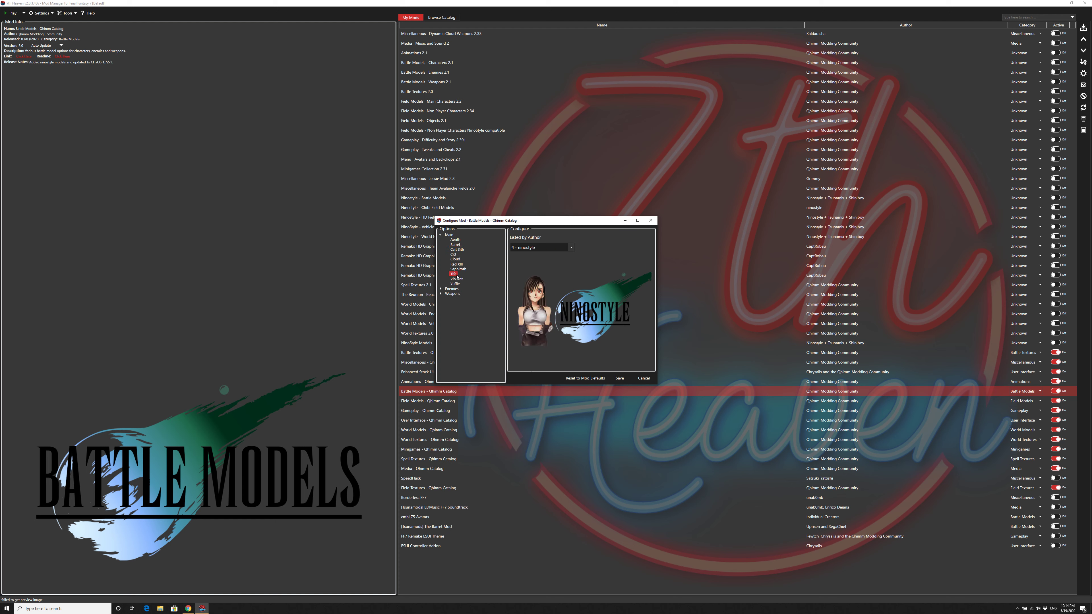
click(457, 279)
click(455, 284)
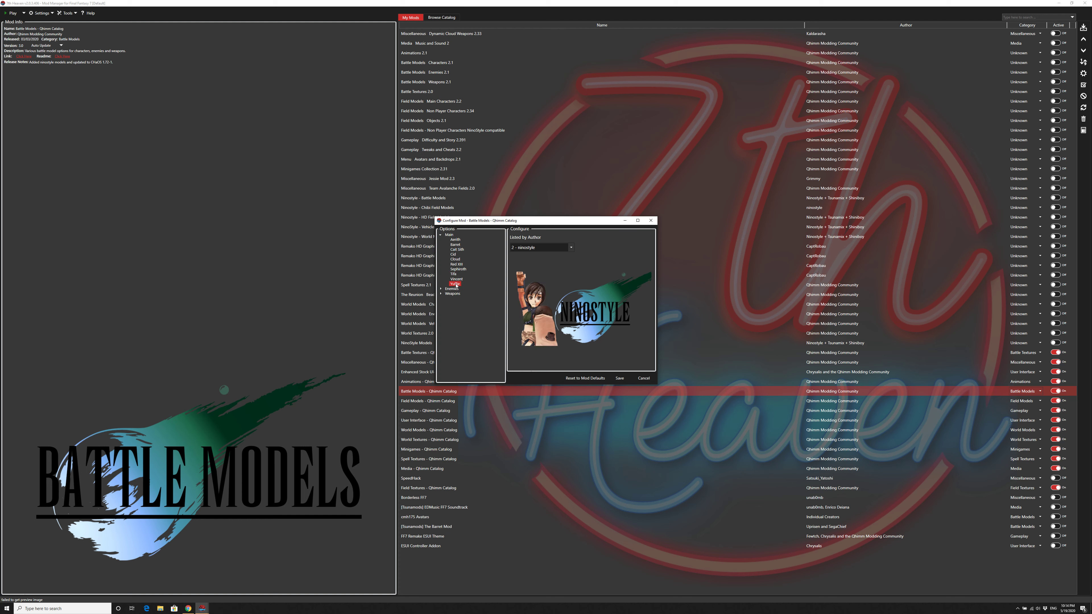
Step: Review the battle model choices of all listed enemies, from Aero Combatant through Sweeper
click(441, 288)
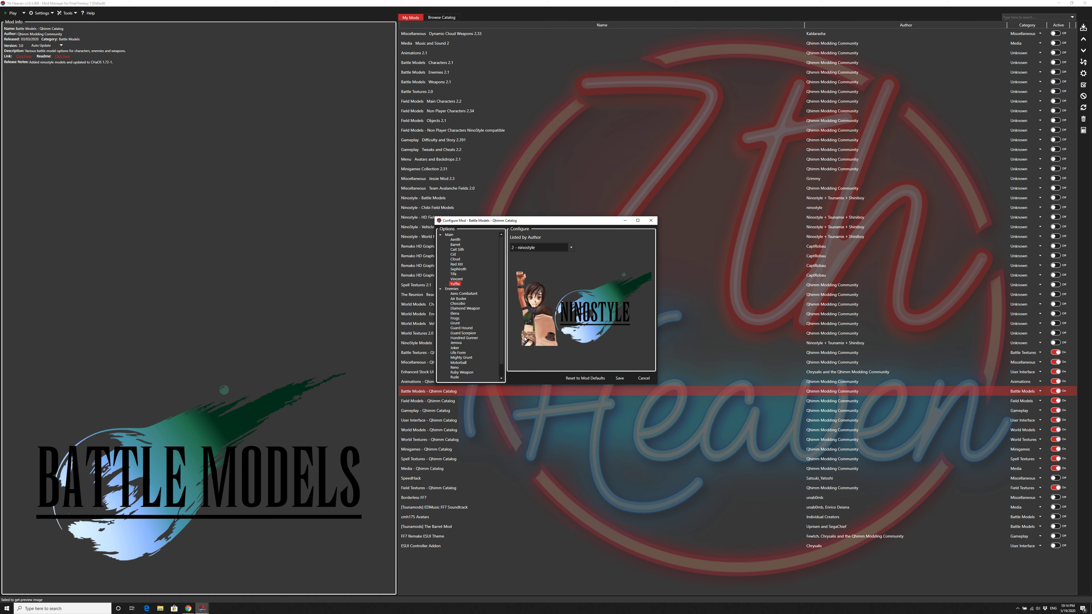
click(463, 294)
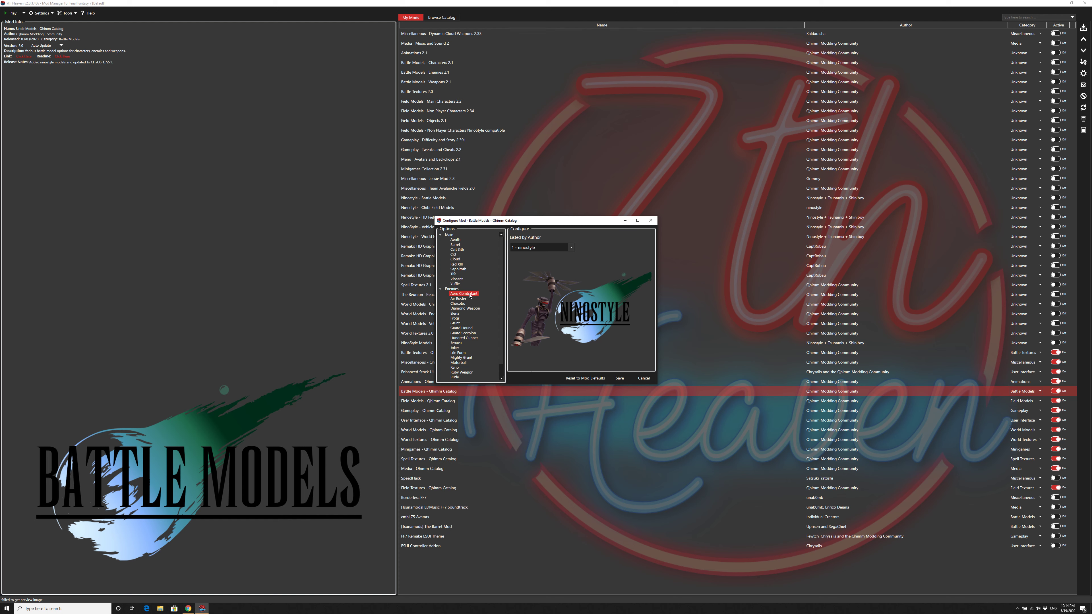
click(467, 298)
key(Down)
key(Down)
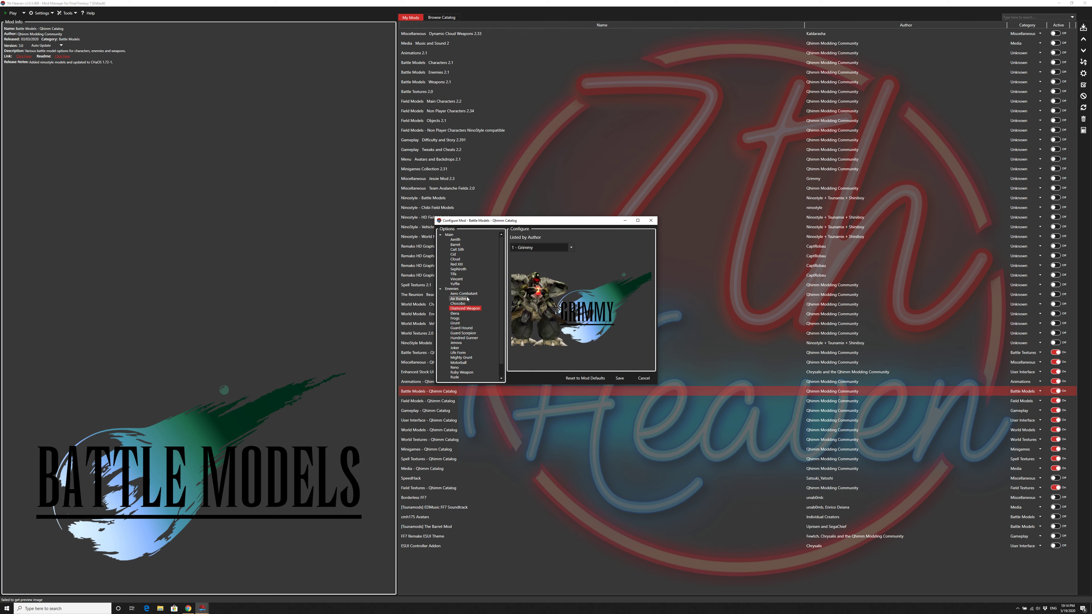
key(Down)
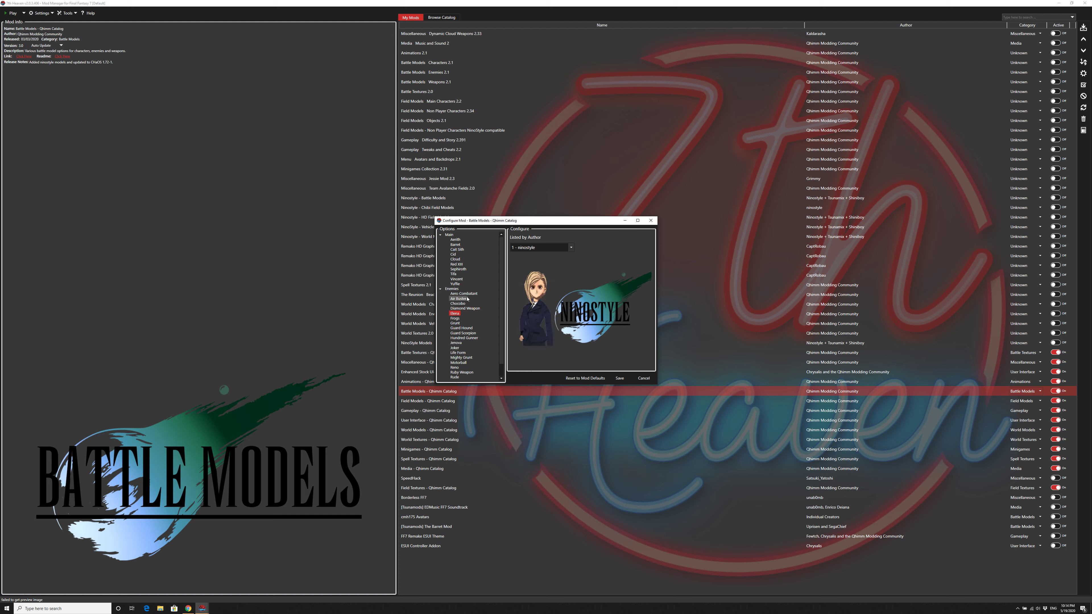
key(Down)
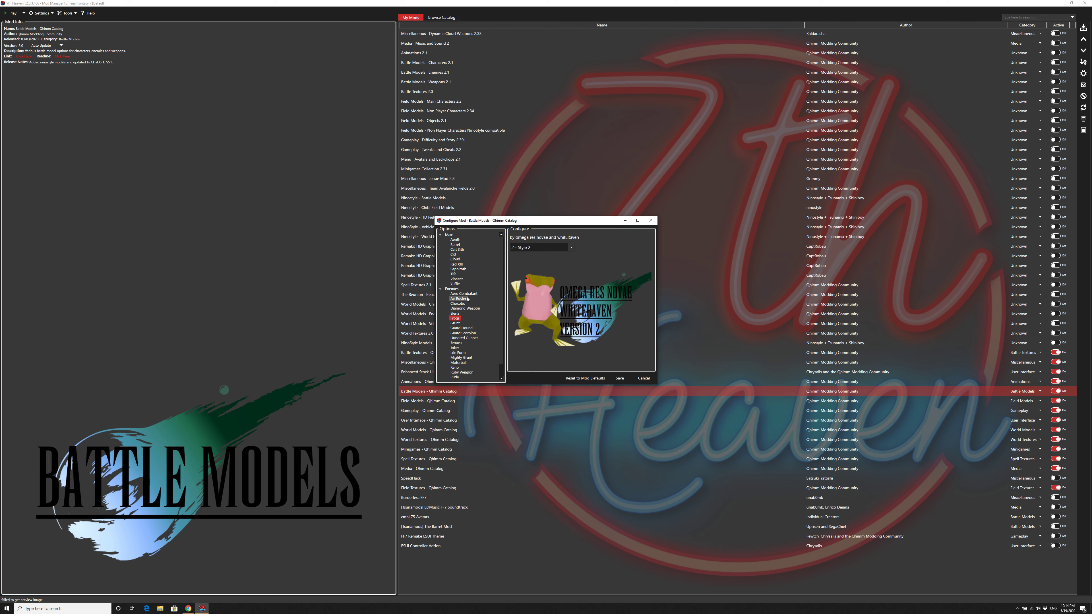
key(Down)
key(Down)
key(Down)
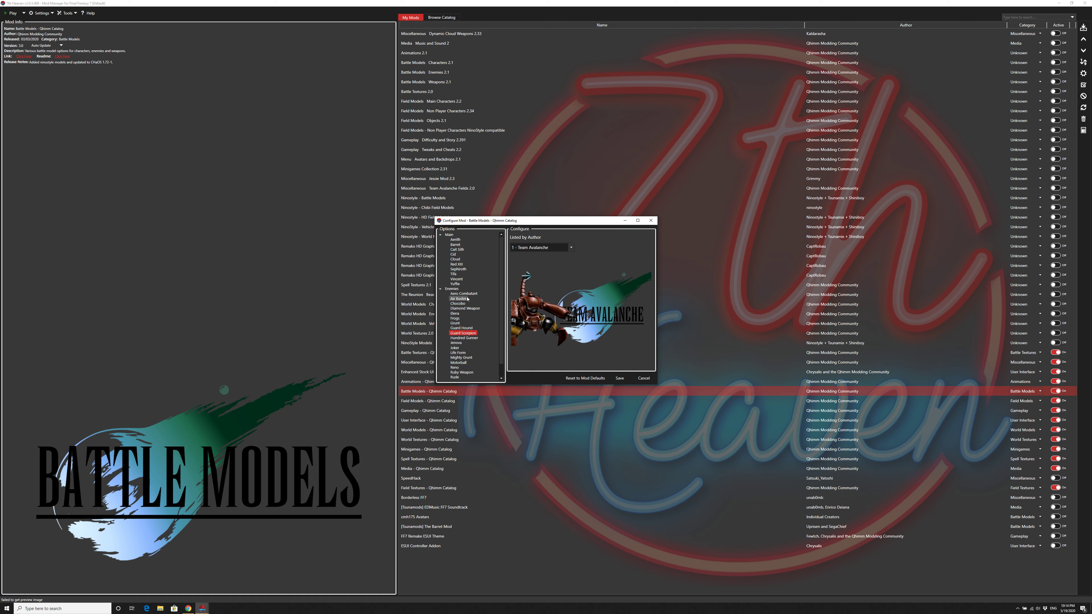
key(Down)
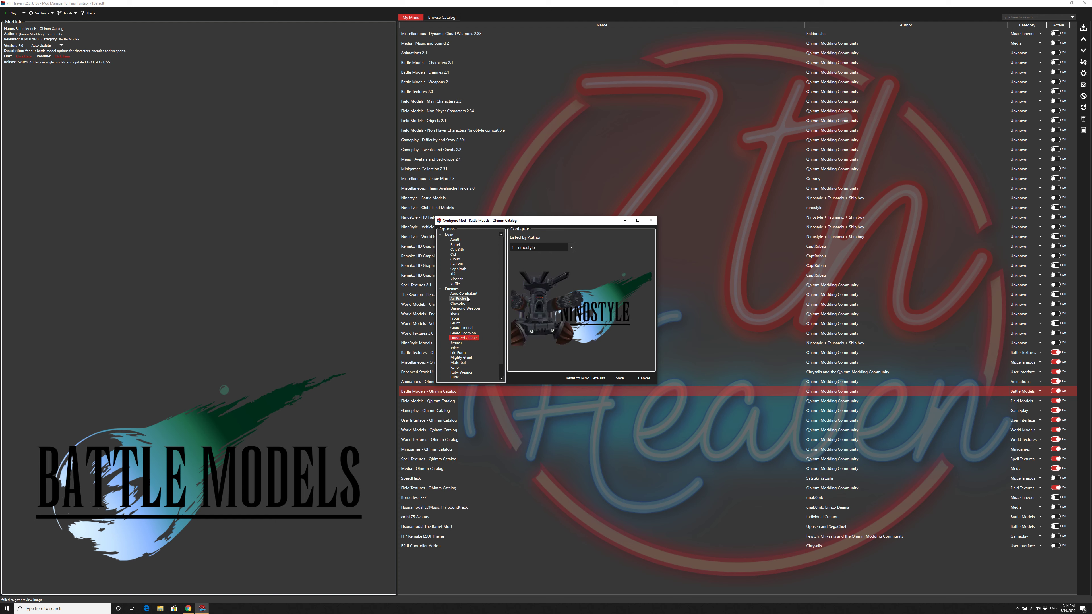
key(Down)
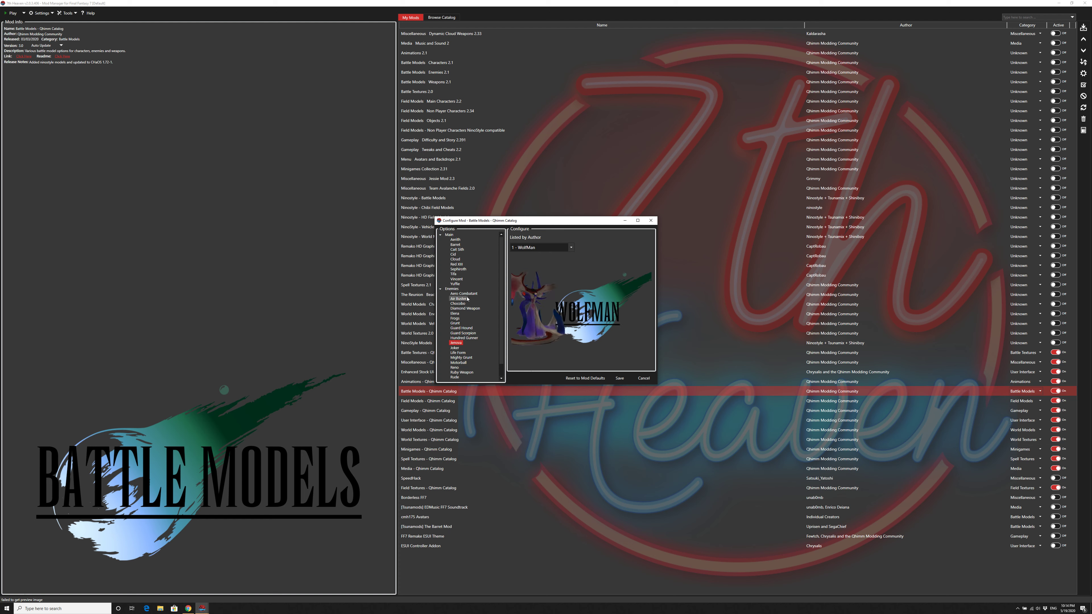
key(Down)
key(Down)
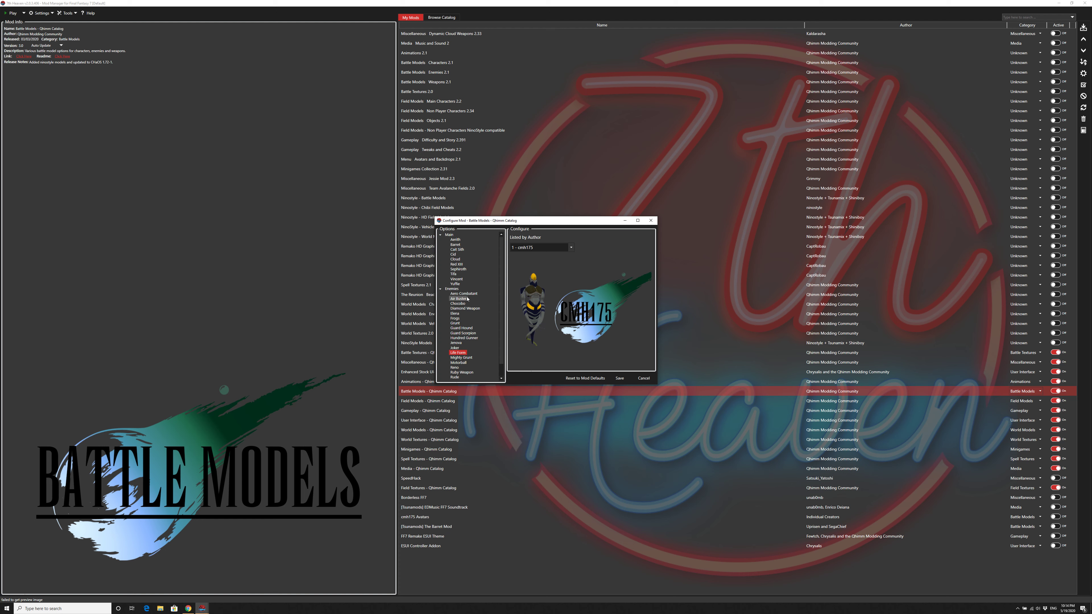
key(Down)
key(Down)
key(Down)
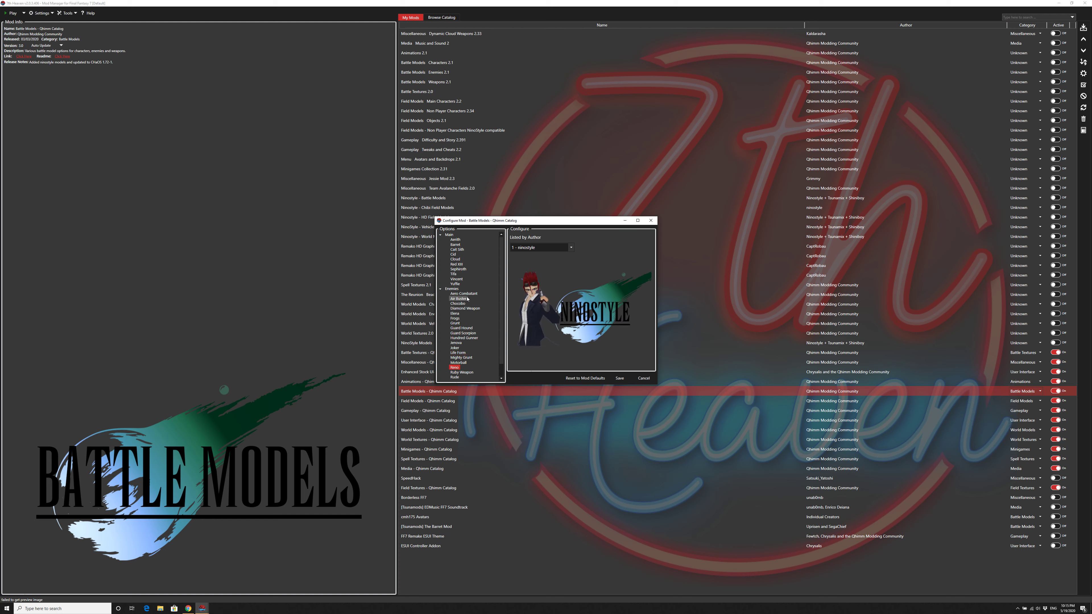
key(Down)
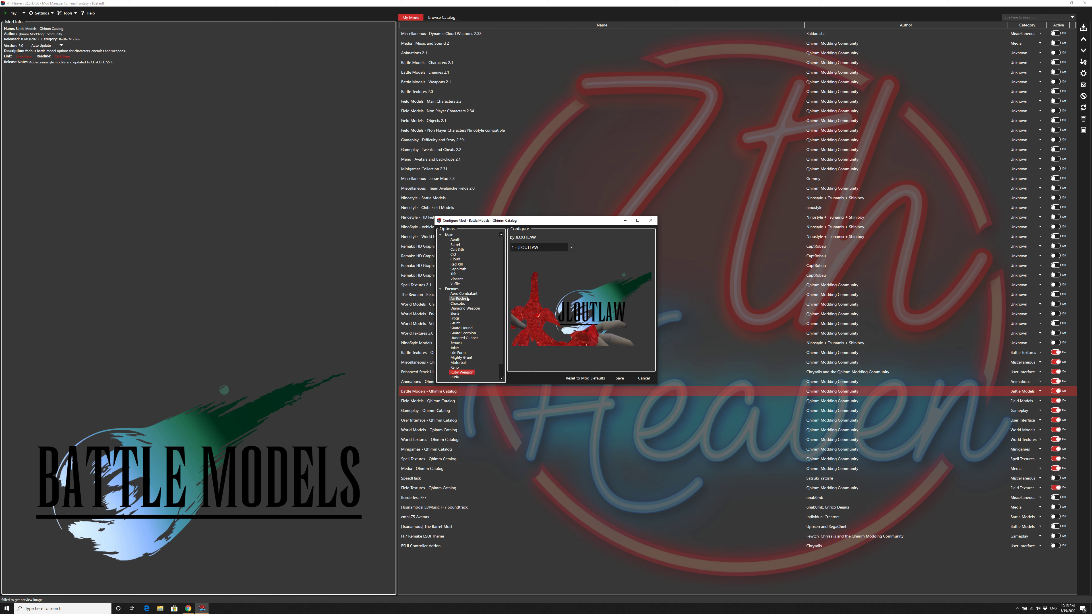
key(Down)
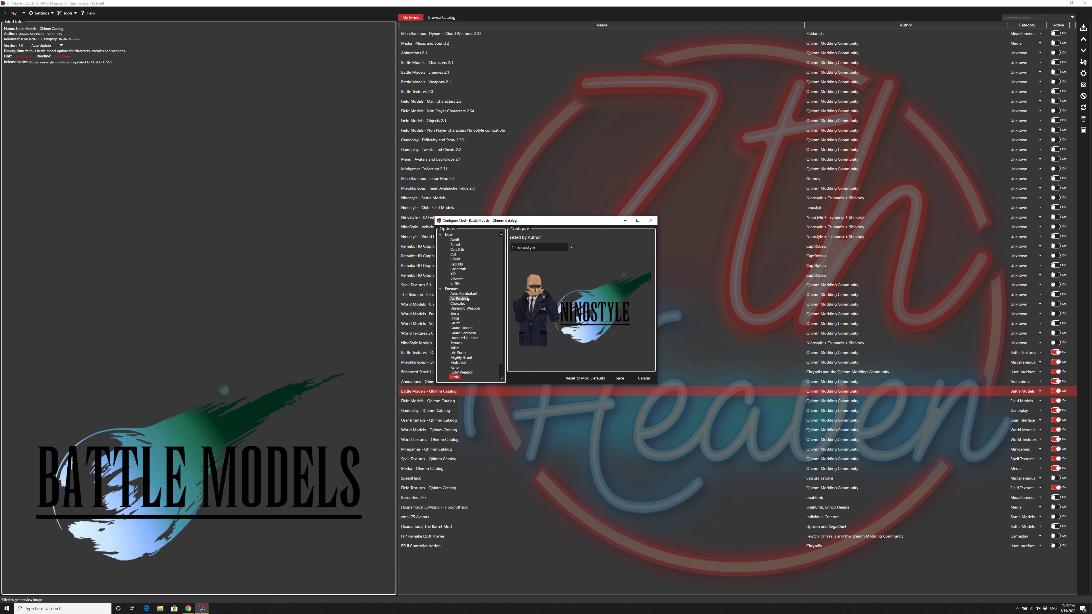
scroll(466, 335, down, 1)
click(462, 369)
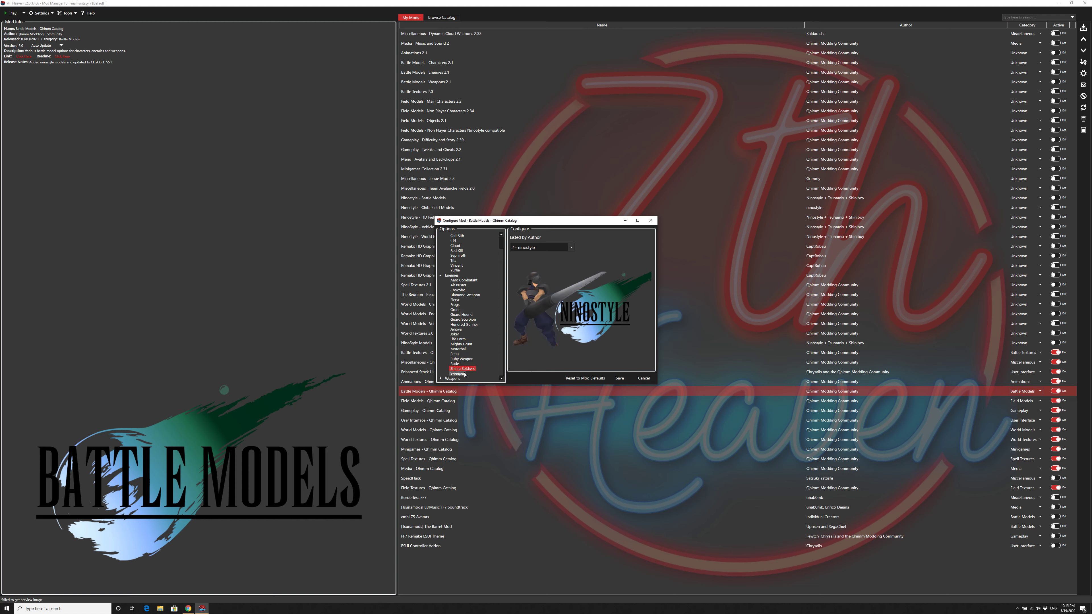
click(464, 374)
Step: Review the weapon model choices for Aerith, Cait Sith, Cloud, Red XIII, Sephiroth and Yuffie, and close the Battle Models configuration without saving
click(440, 379)
scroll(493, 355, down, 2)
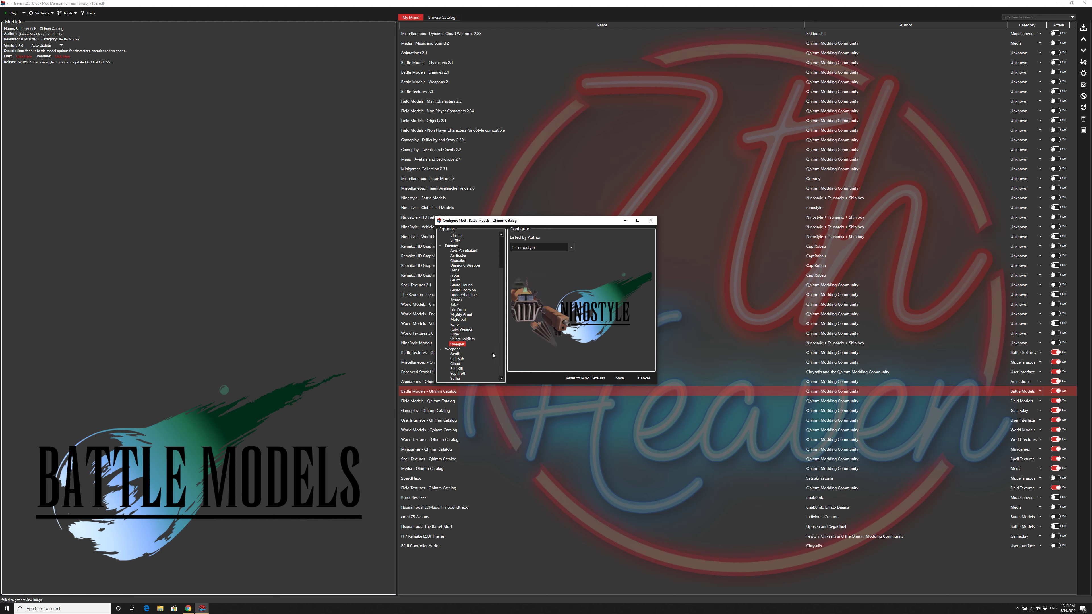
click(455, 354)
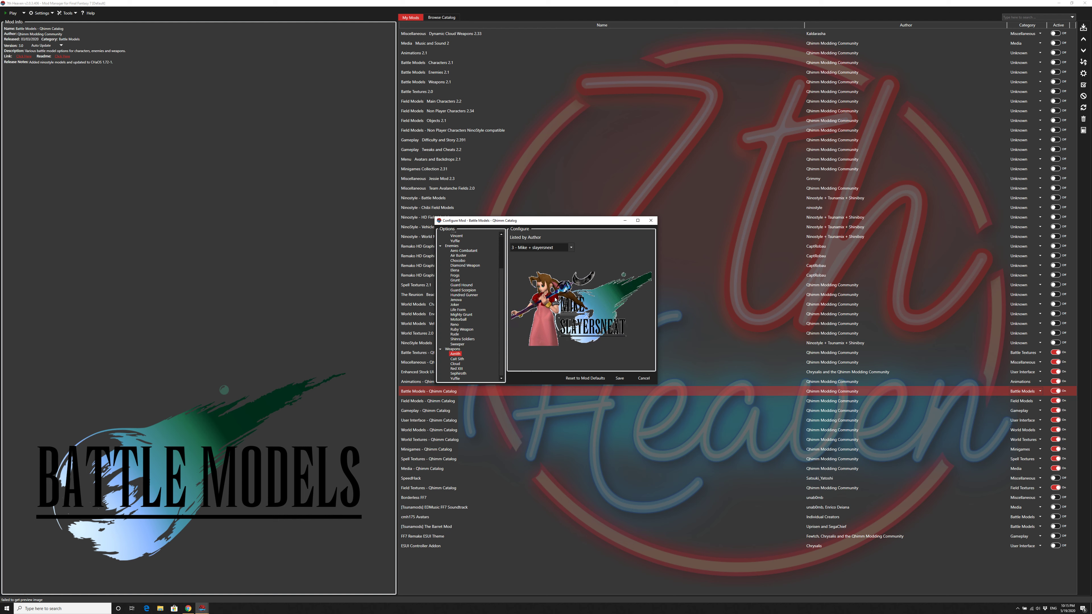
click(572, 249)
click(572, 250)
click(457, 358)
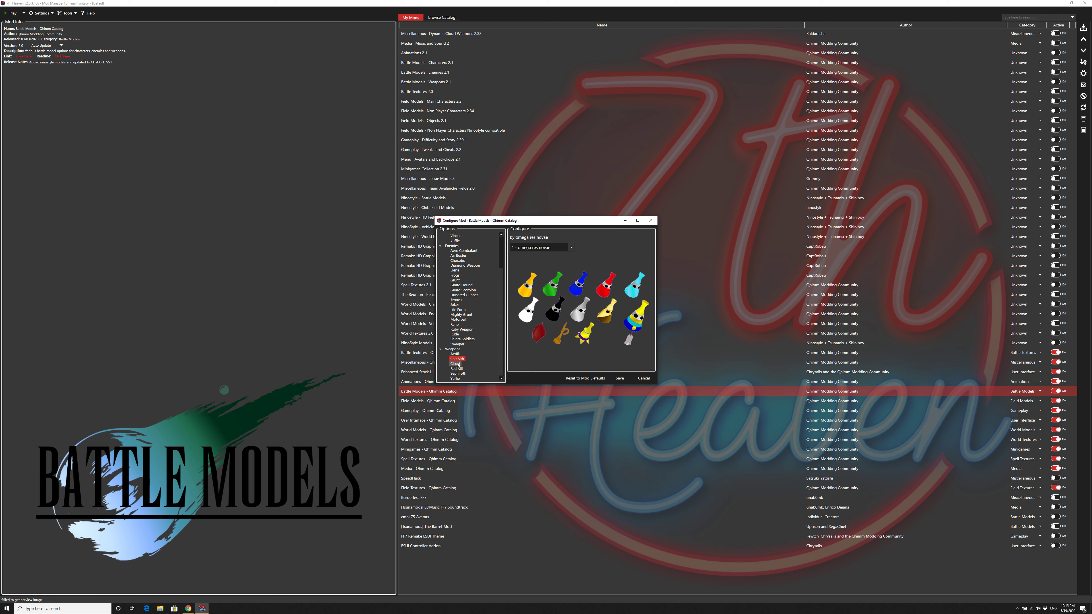
click(457, 364)
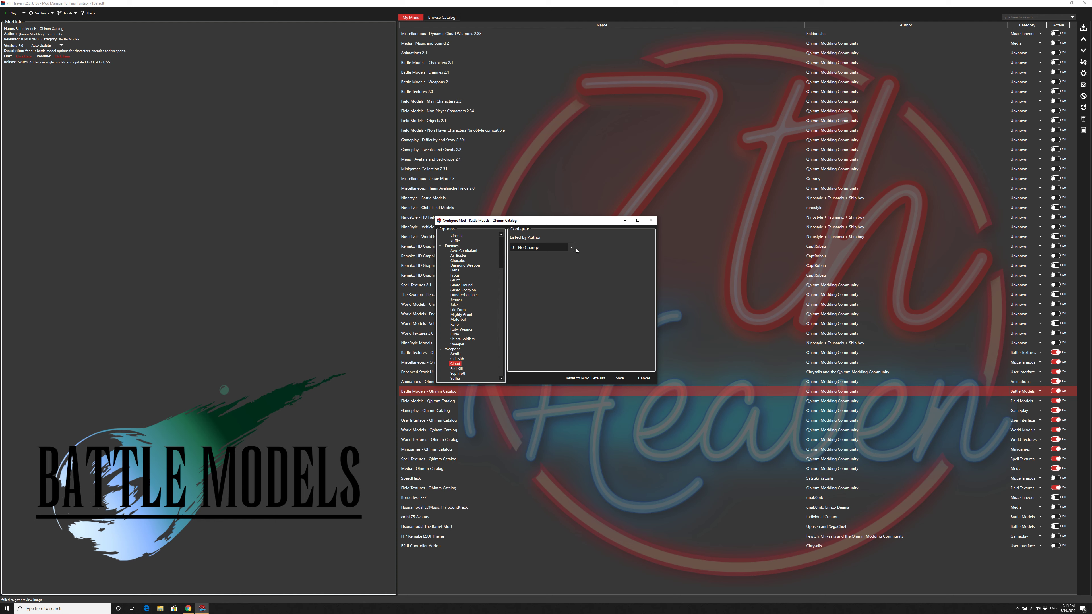
click(457, 369)
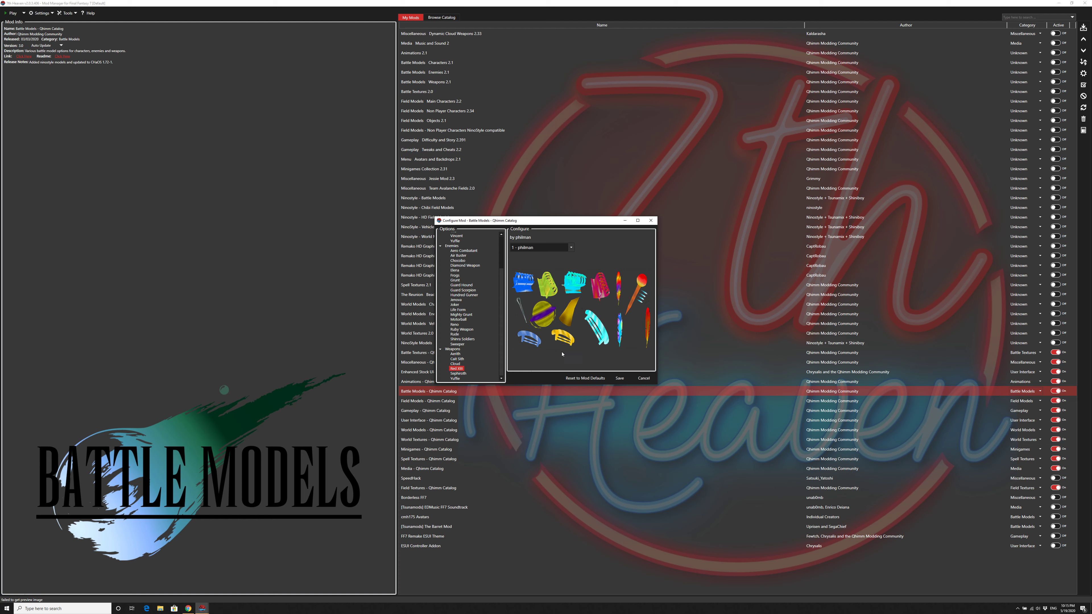
click(461, 373)
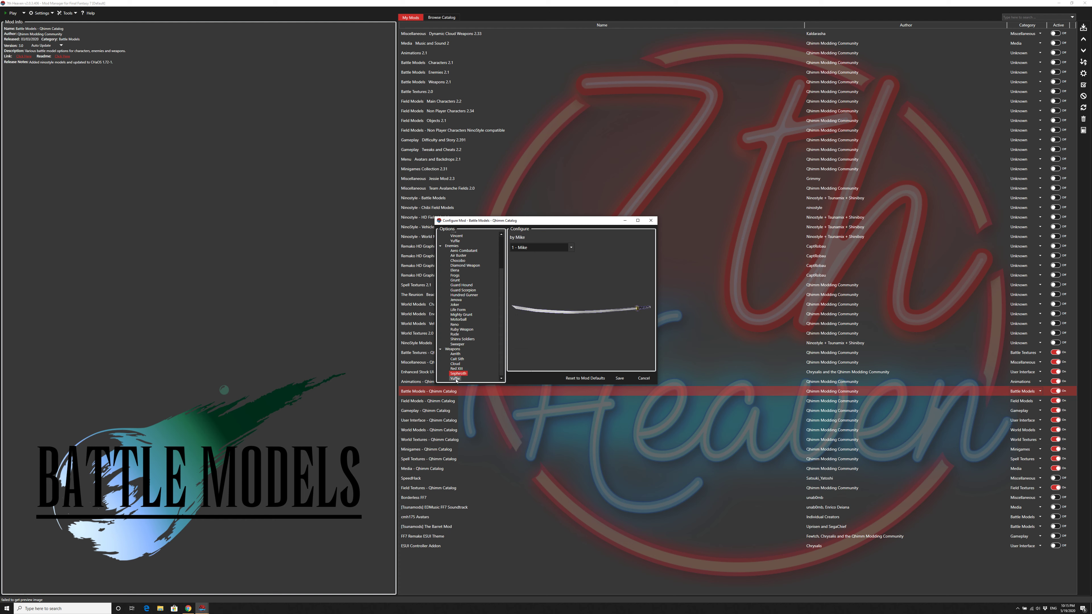
click(455, 378)
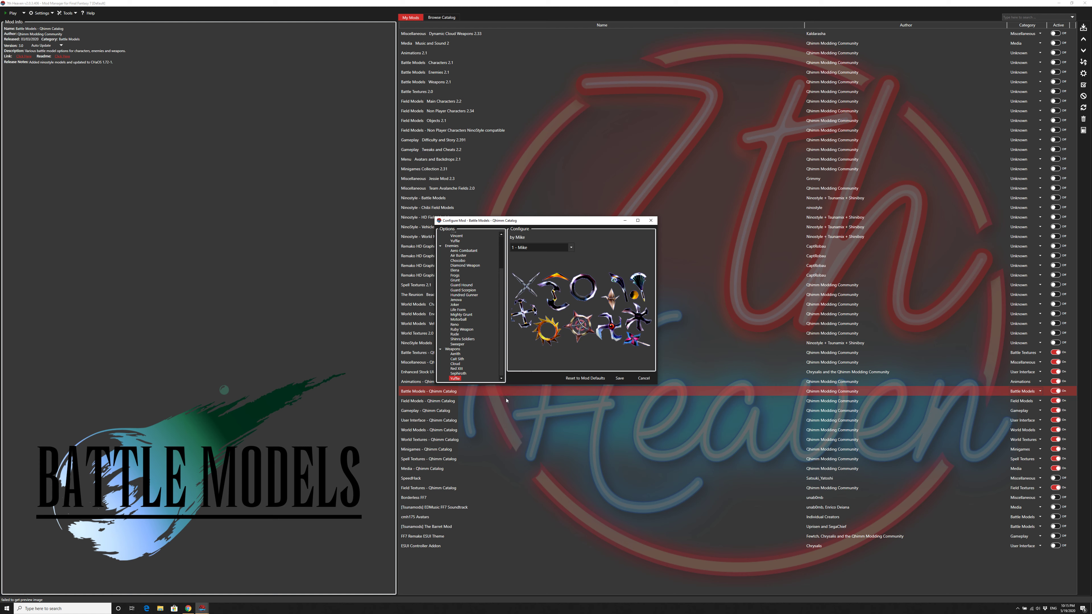
click(643, 378)
Step: Open the Field Models - Qhimm Catalog configuration and try the Resize Project option on and back off
double_click(411, 400)
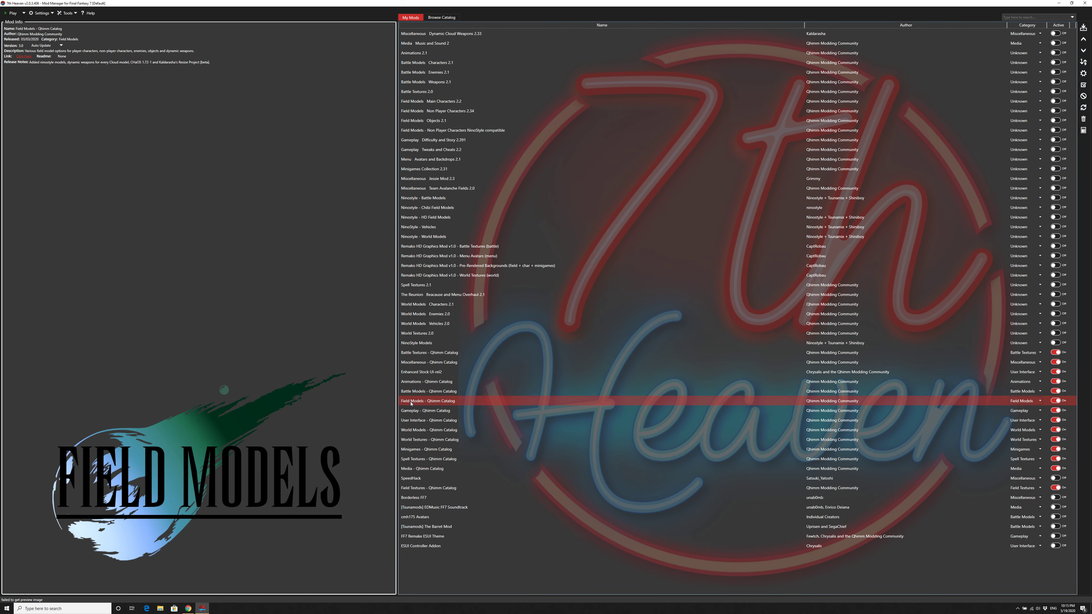
click(440, 235)
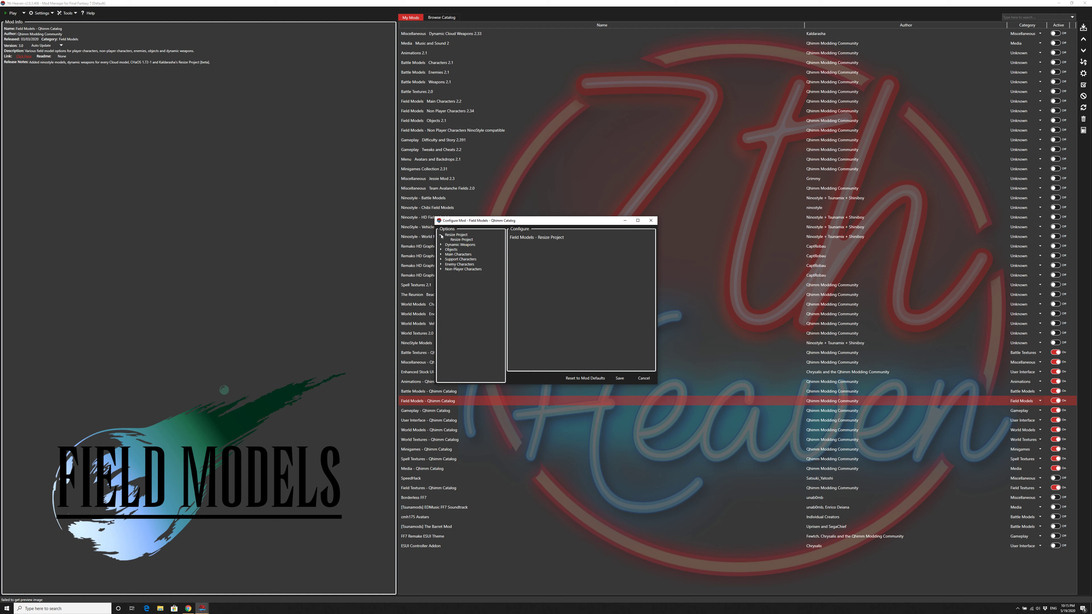
click(455, 239)
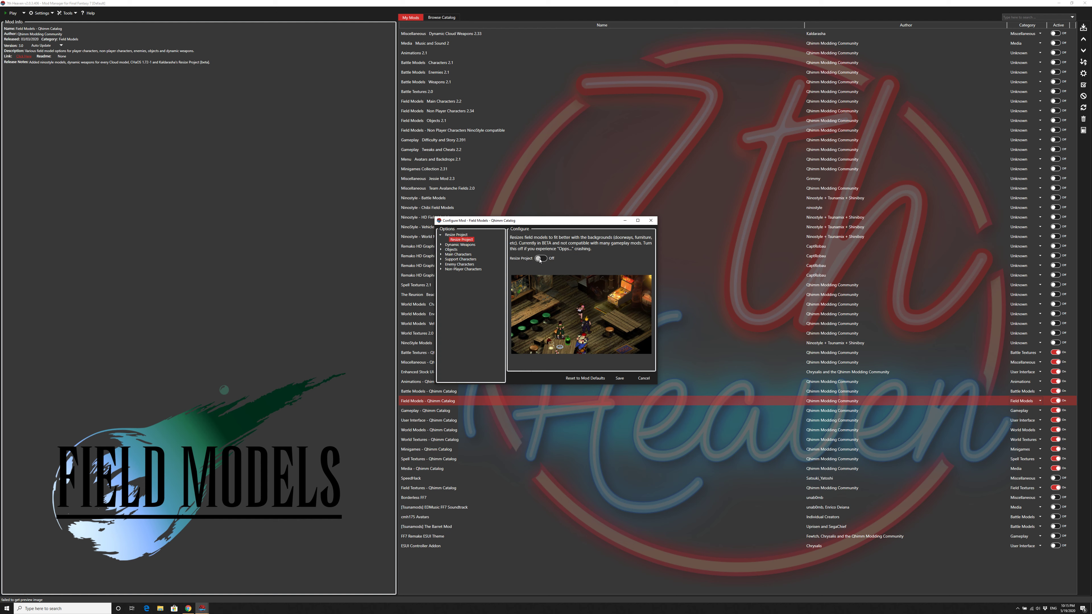
click(539, 258)
click(540, 258)
Step: Review the Dynamic Weapons options, including the Cloud model, the Buster Sword display style and the other swords
click(440, 245)
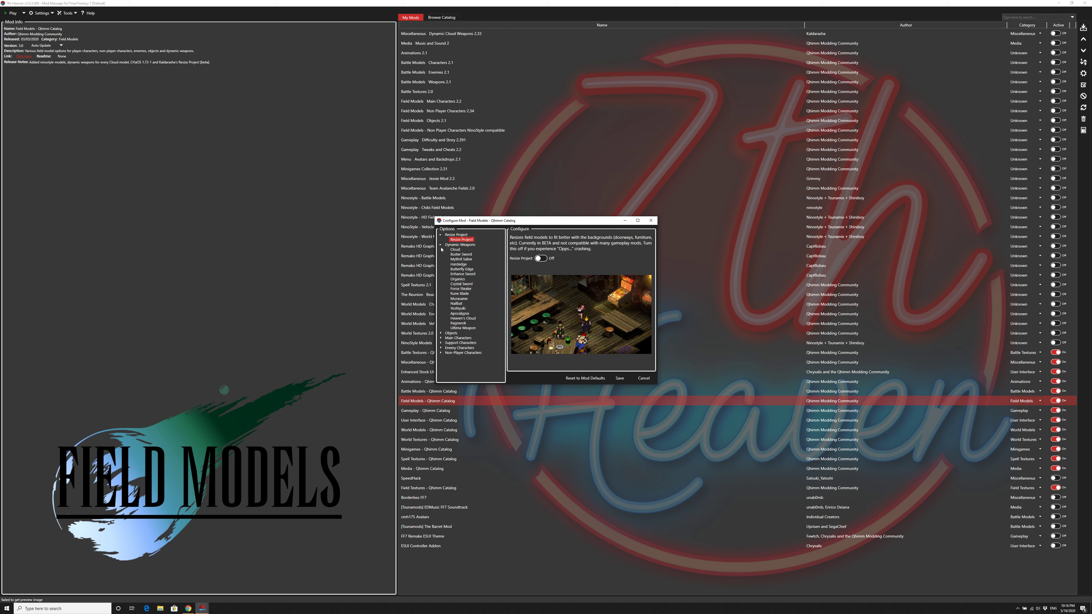
click(456, 250)
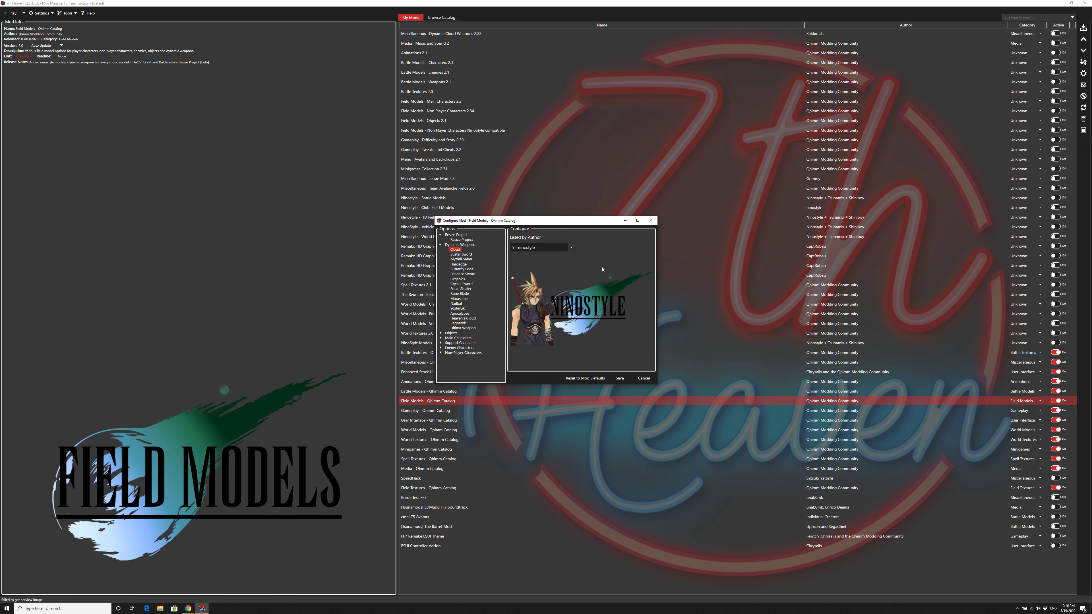
click(460, 255)
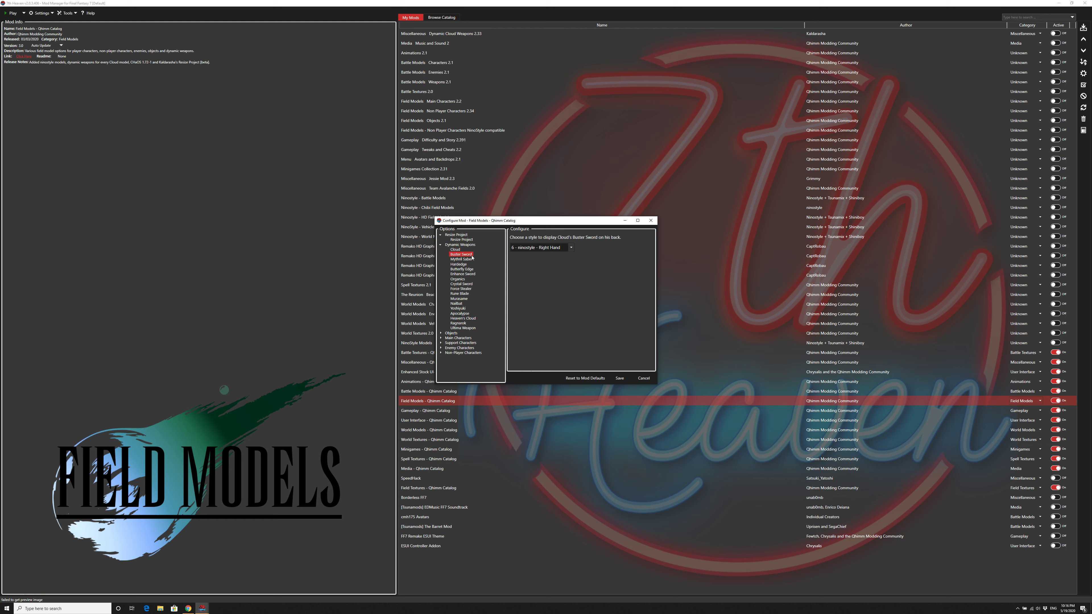
key(Down)
key(Down)
key(Down)
key(Down)
key(Down)
key(Down)
key(Down)
key(Down)
key(Down)
key(Down)
key(Down)
key(Down)
key(Down)
key(Down)
key(Down)
key(Down)
Step: Review the field model choices for the objects Huge Materia, Materia, Potions and Save Point
key(Right)
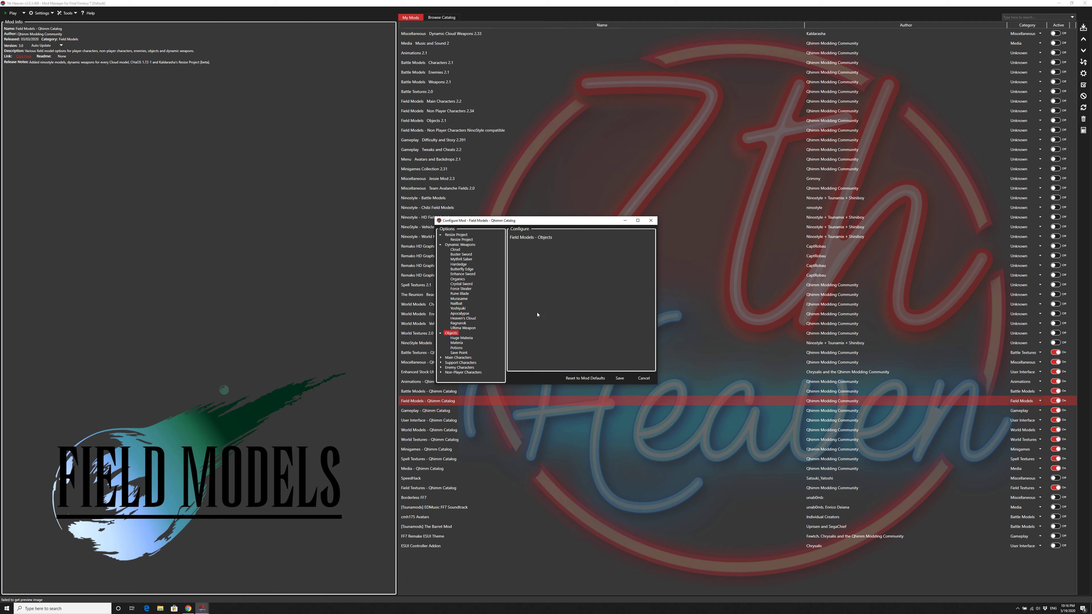
click(471, 338)
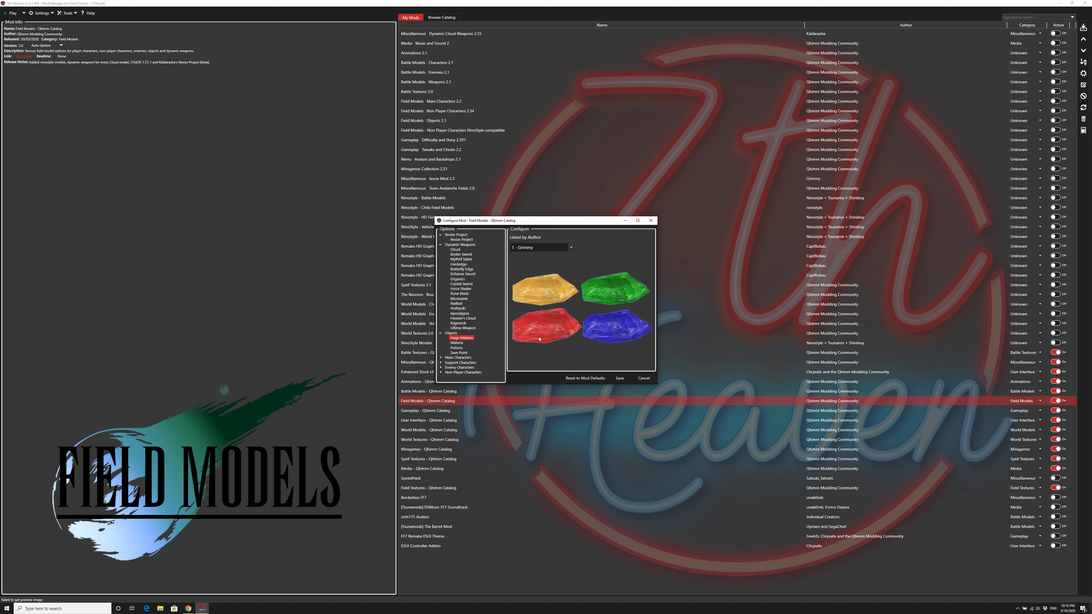
key(Down)
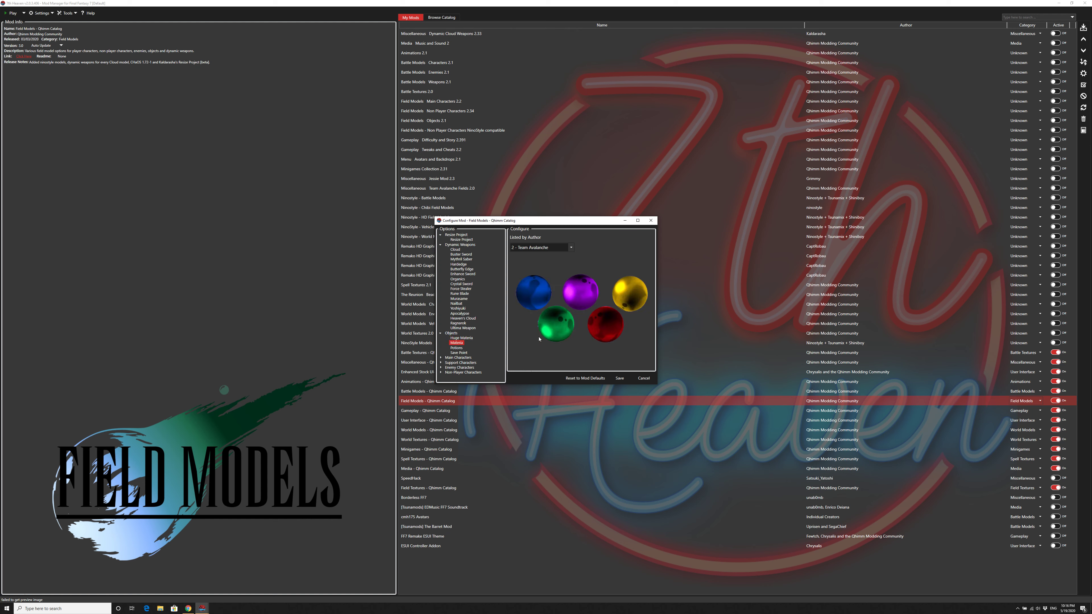
key(Down)
key(Up)
key(Up)
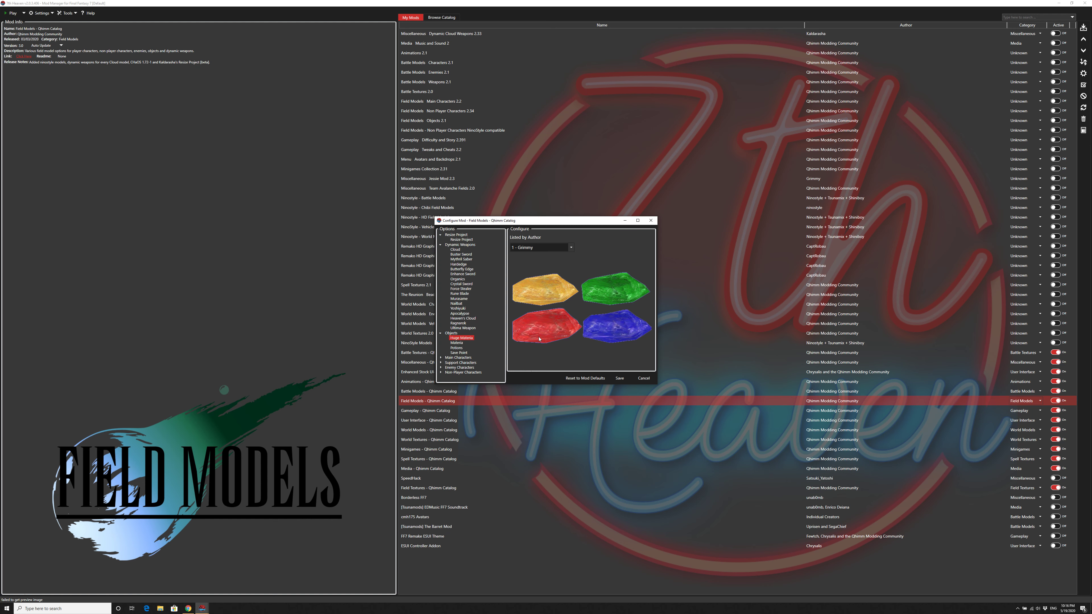
click(461, 343)
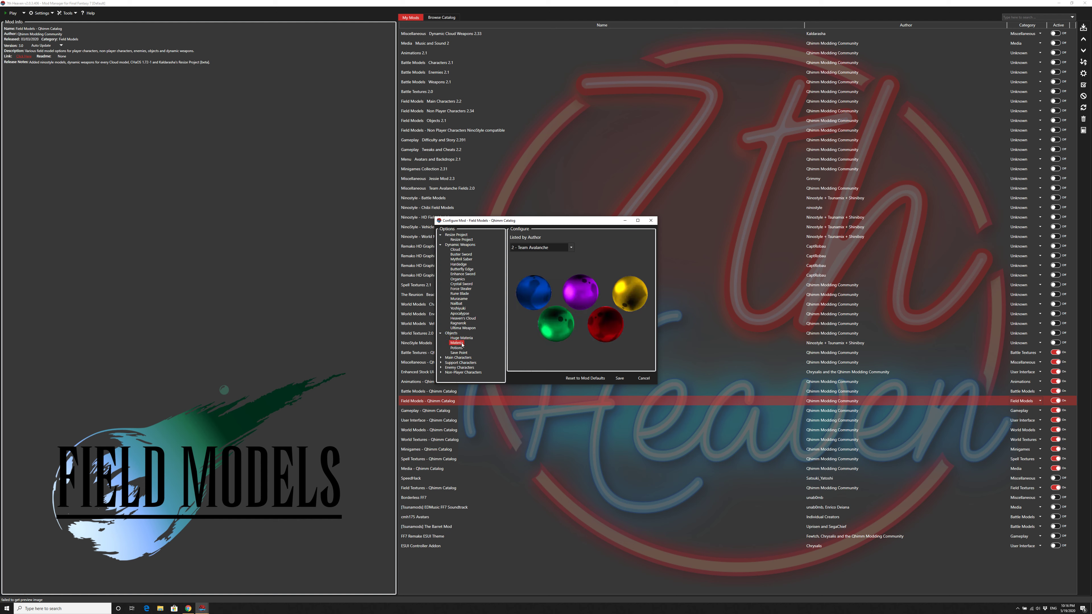
click(457, 348)
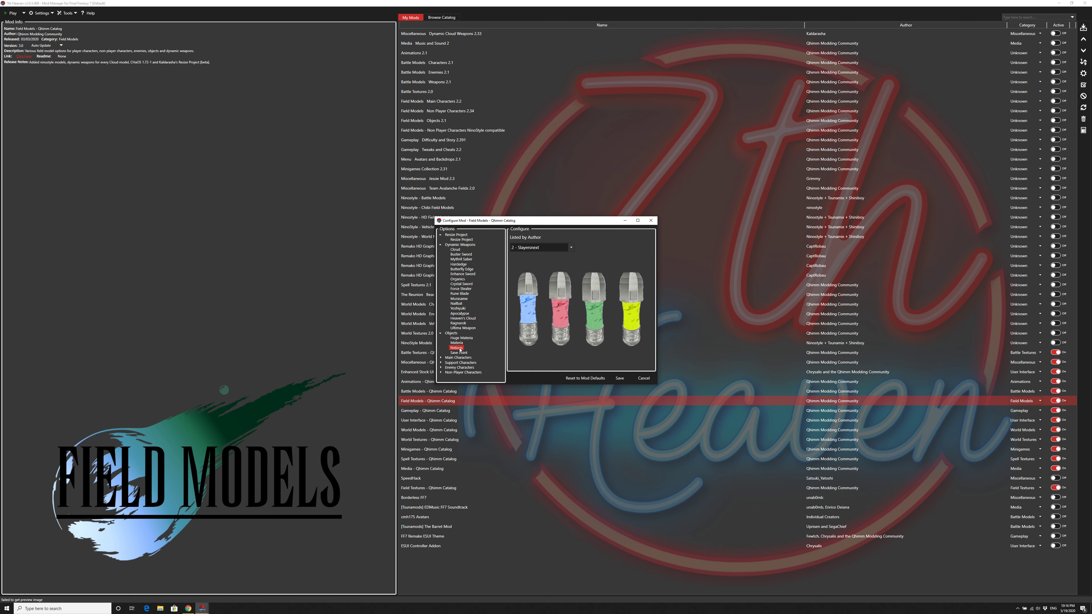
click(459, 353)
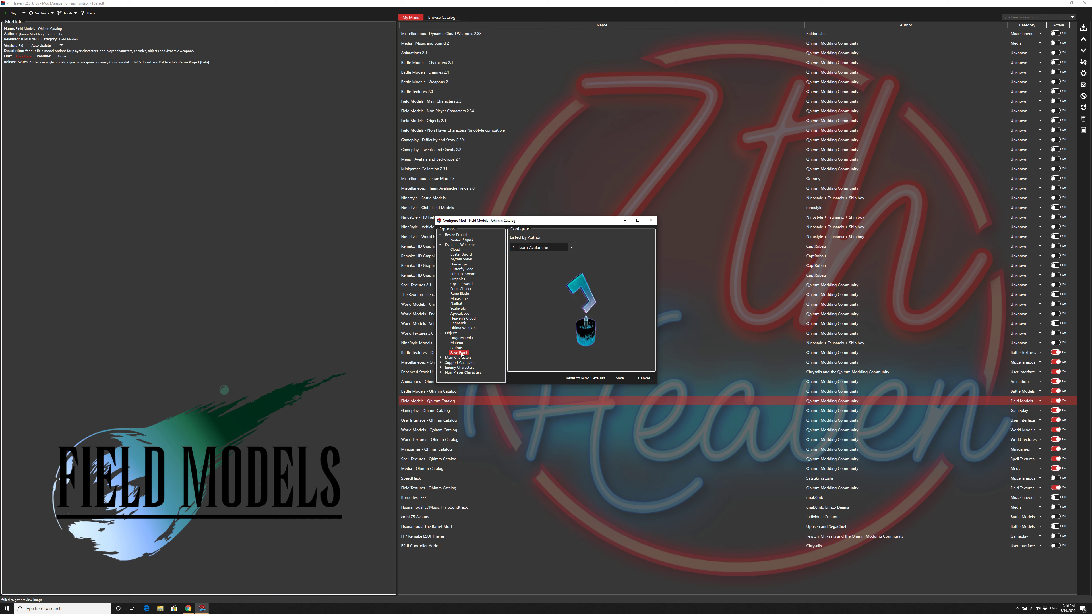
Step: Review the field model choices for the main characters, from Aerith and Barret through Cloud to Vincent and Yuffie
click(440, 358)
click(455, 363)
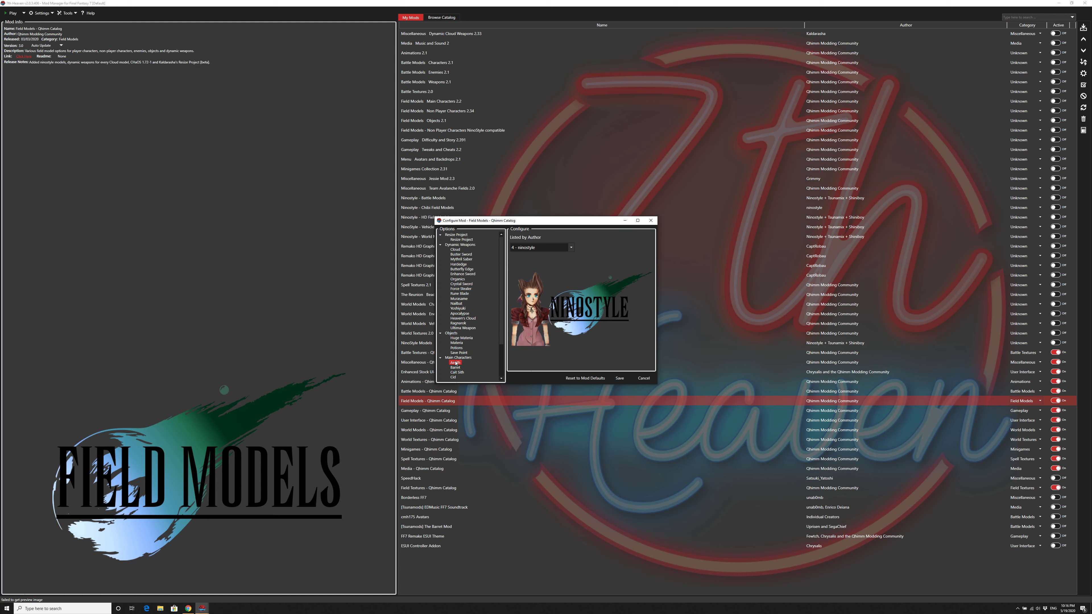
key(Down)
key(Down)
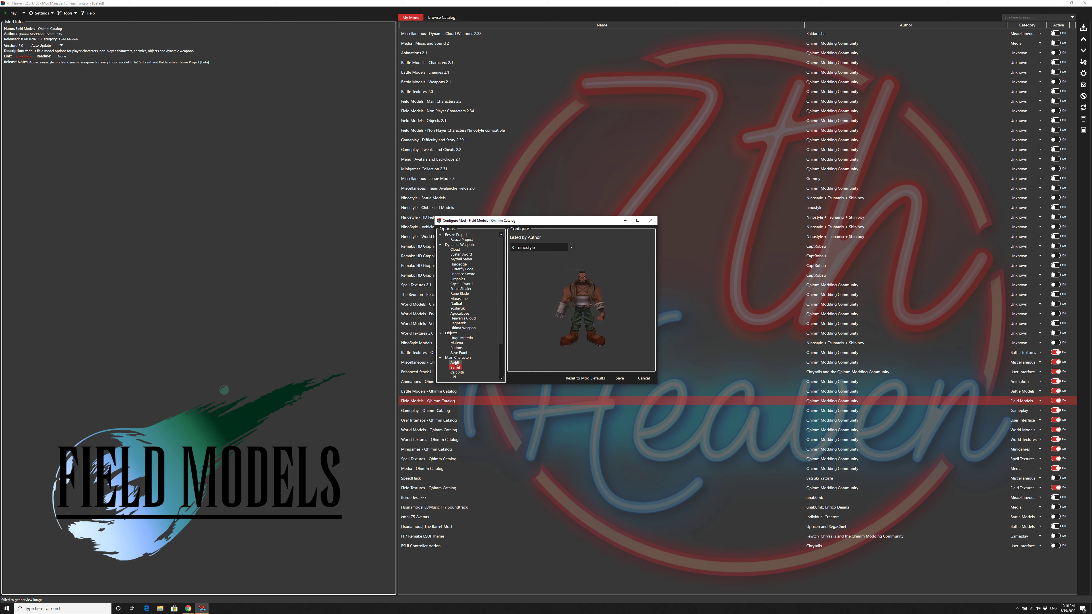
key(Down)
key(Down)
key(Down)
key(Down)
key(Down)
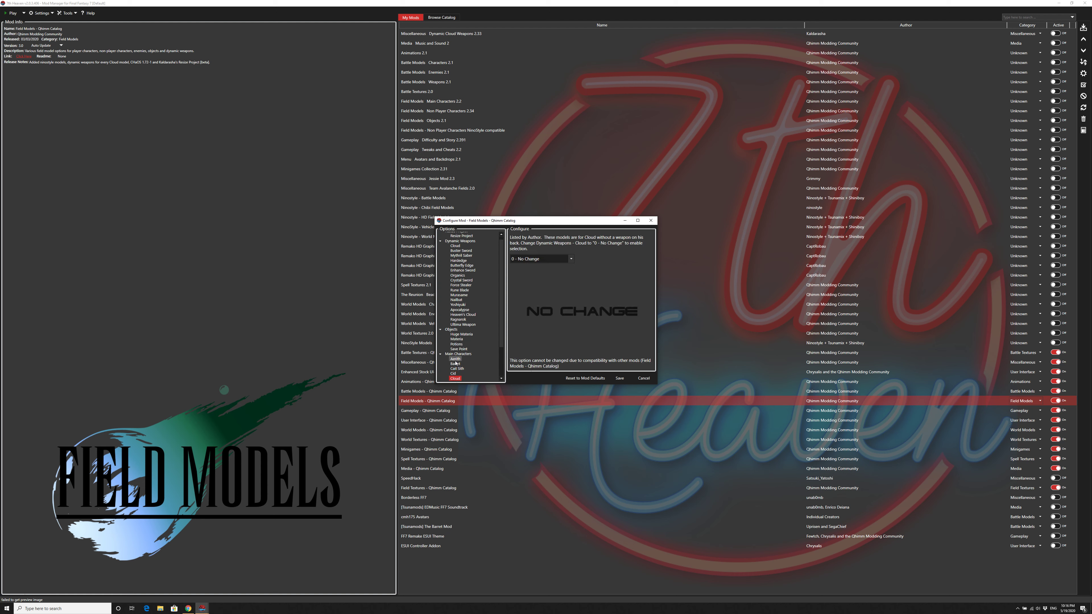
key(Down)
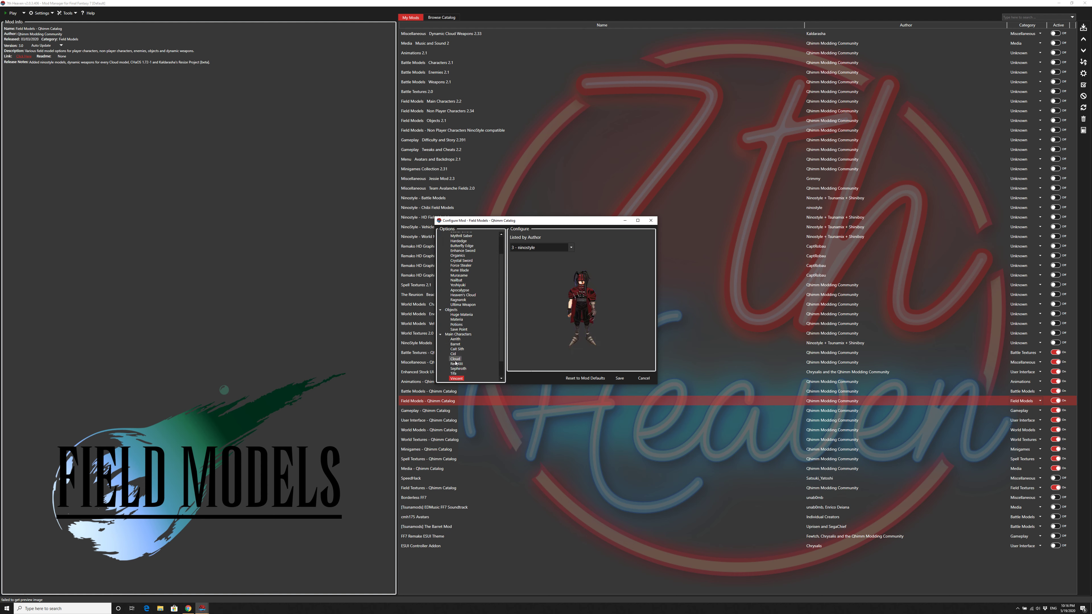
key(Down)
key(Down)
Step: Review the field model choices for the support characters Biggs, Bugenhagen, Jessie and Wedge
key(Right)
key(Down)
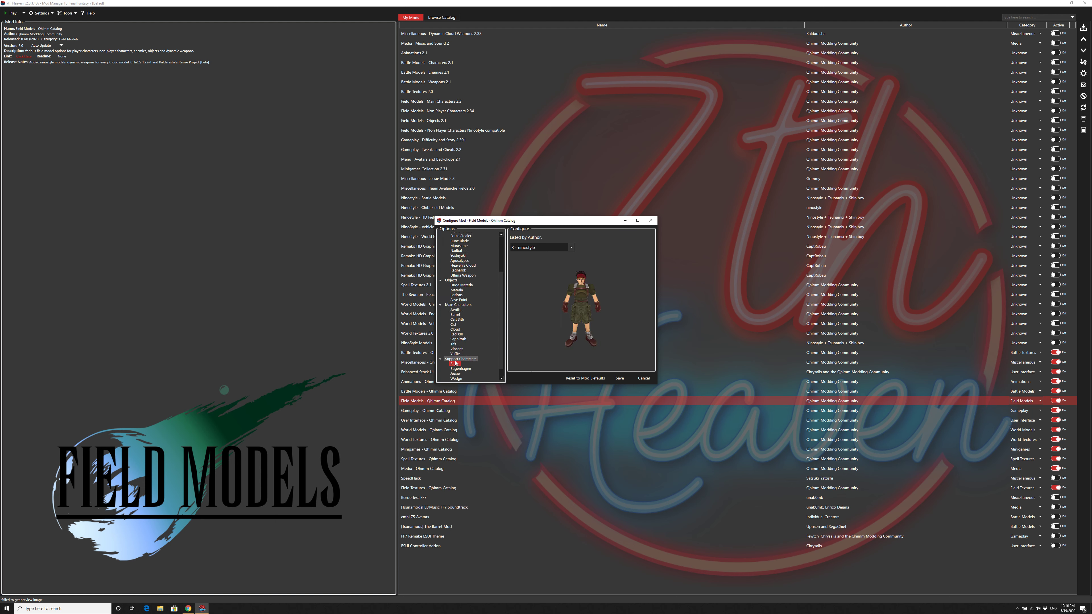
key(Down)
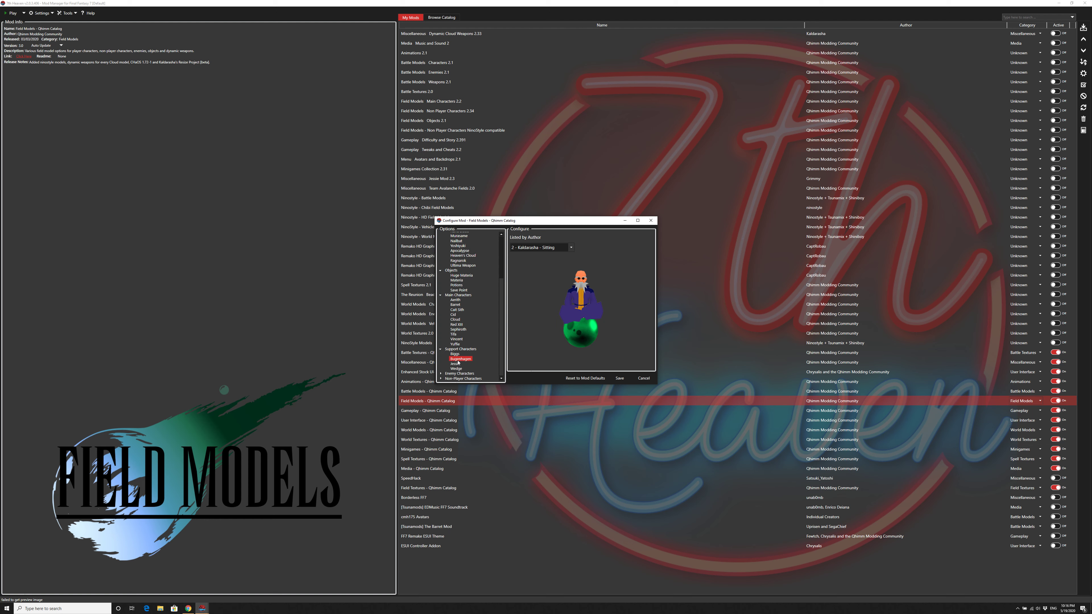
key(Down)
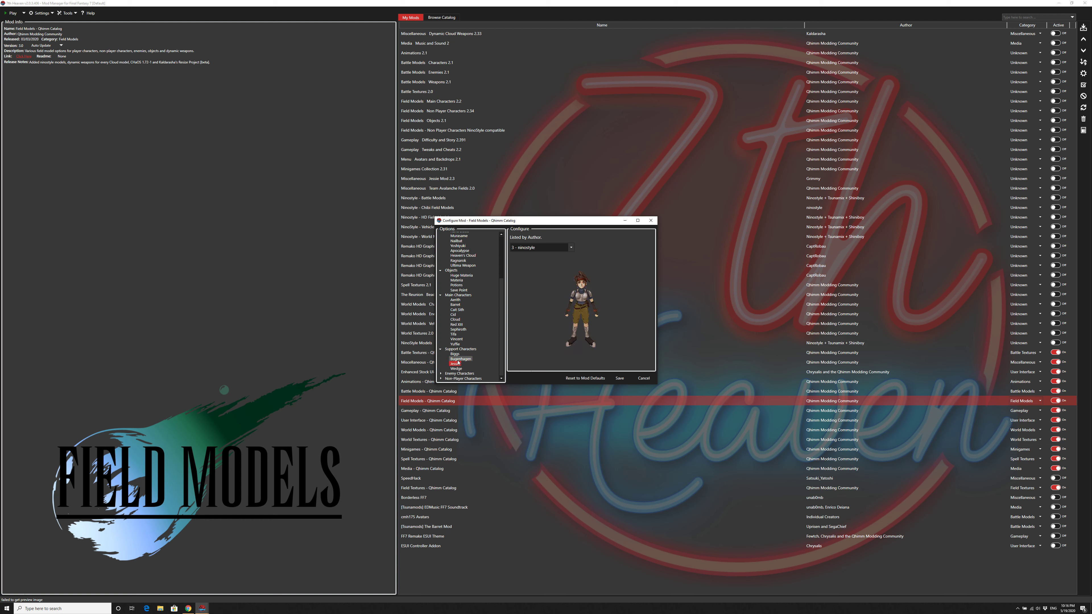
key(Down)
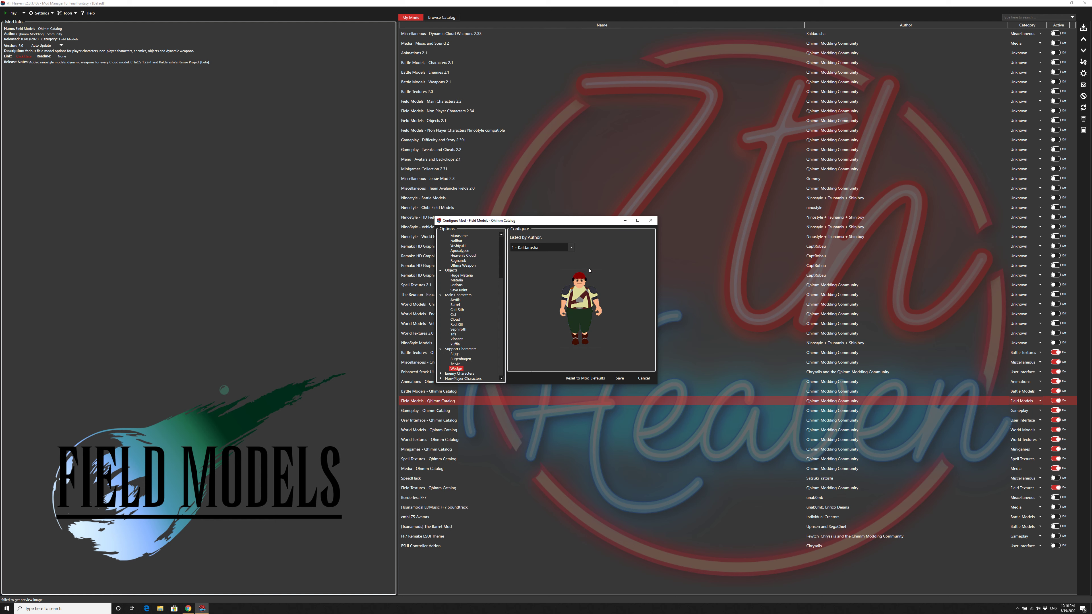
Step: Review the field model choices for the enemy characters Air Buster, Elena, Reno, Rude and Shinra Soldiers
key(Down)
key(Right)
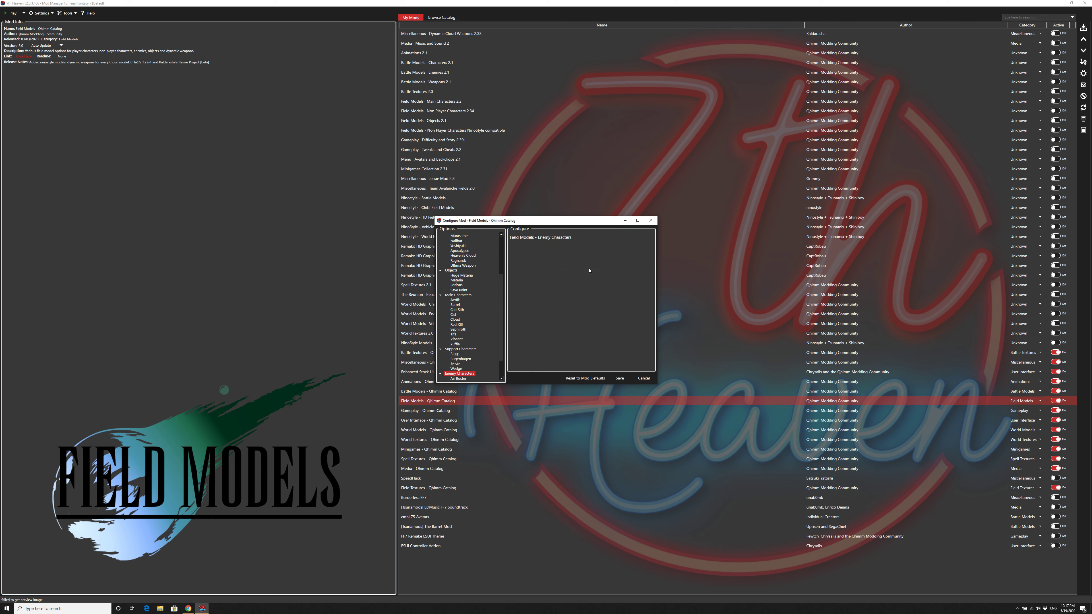
key(Down)
key(Down)
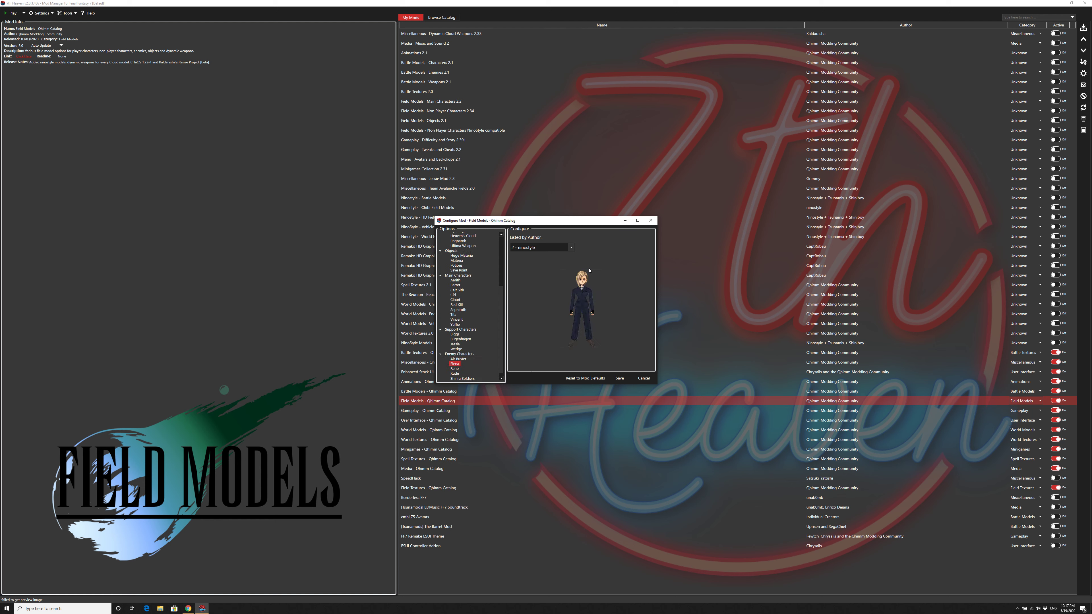
key(Up)
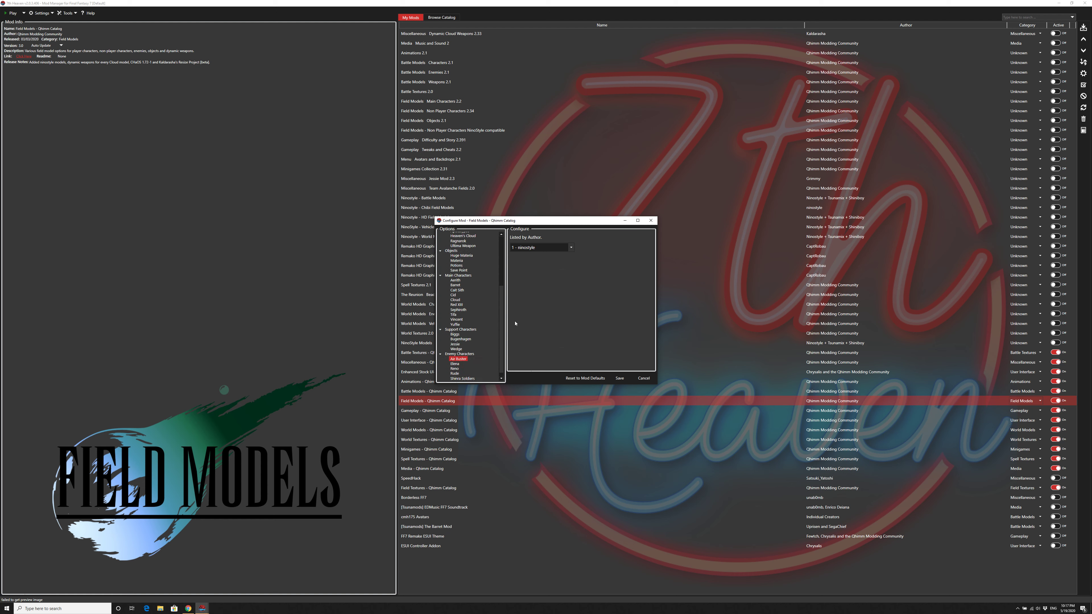
click(455, 364)
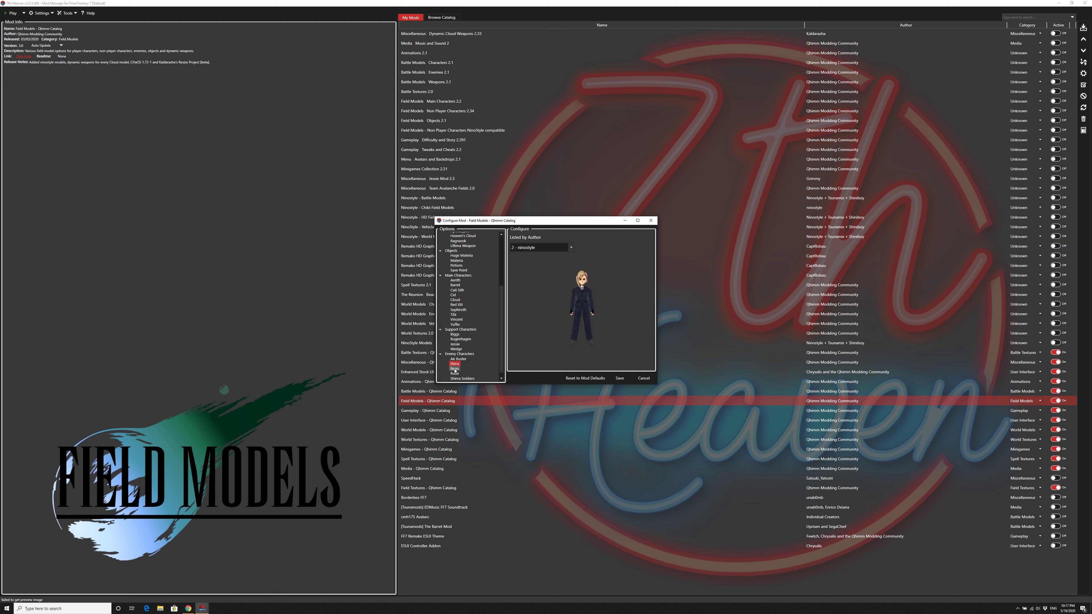
click(454, 369)
key(Down)
key(Down)
key(Down)
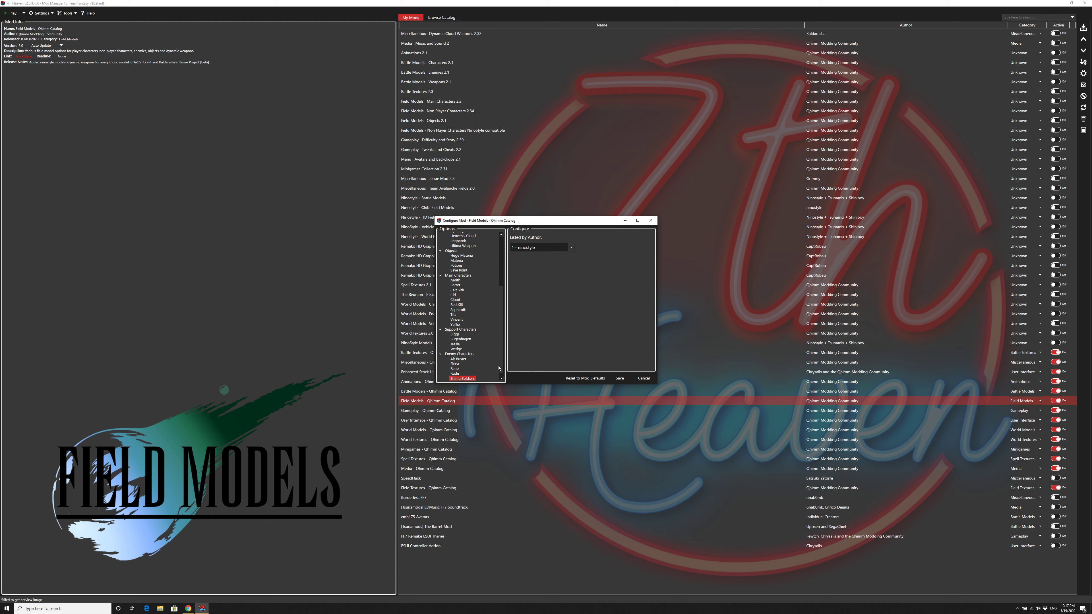
Step: Review the Non-Player Characters field model choice and close the Field Models configuration without saving
key(Right)
key(Down)
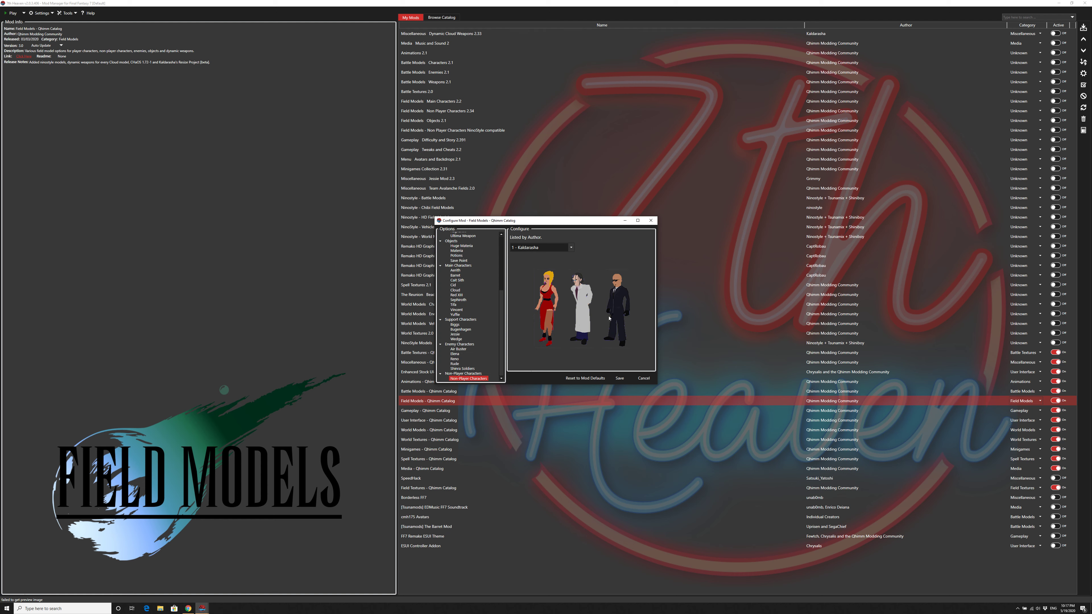
click(643, 378)
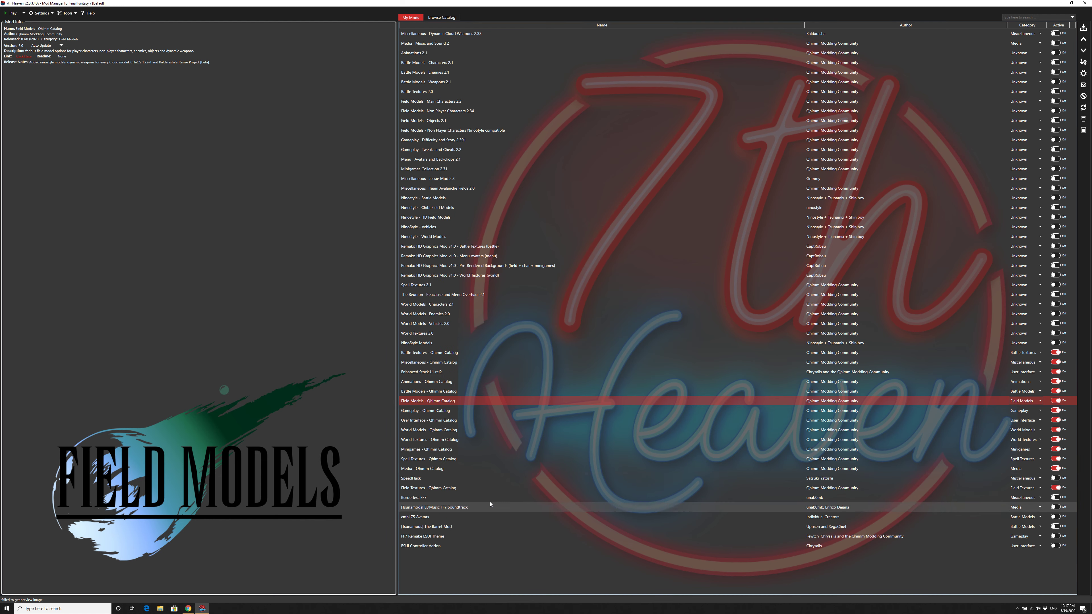
Step: Open the Gameplay - Qhimm Catalog configuration and view the available Difficulty choices without changing the selection
double_click(451, 413)
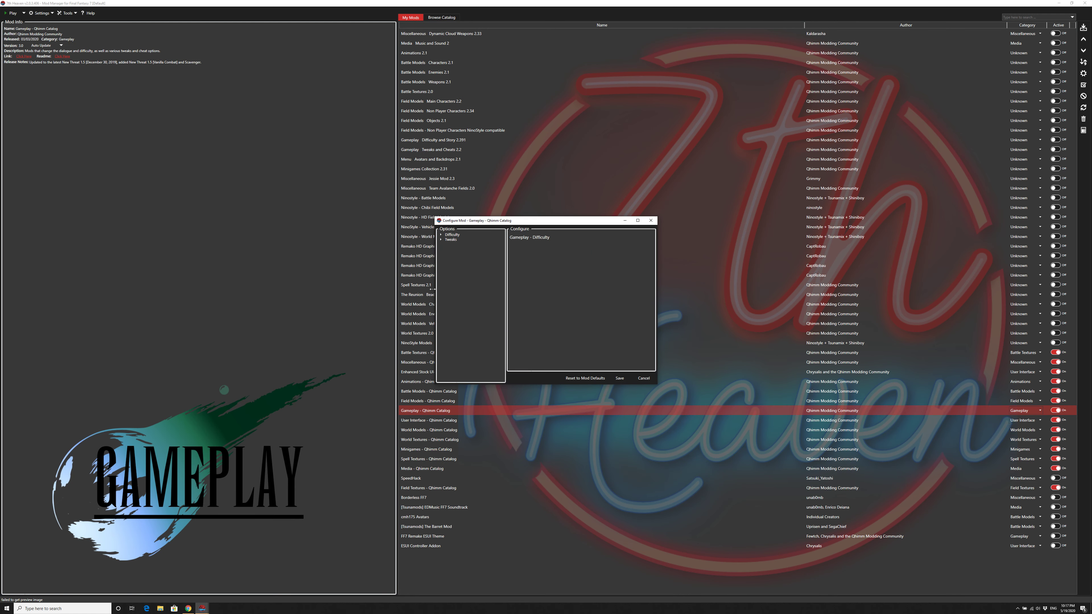
double_click(451, 235)
click(455, 240)
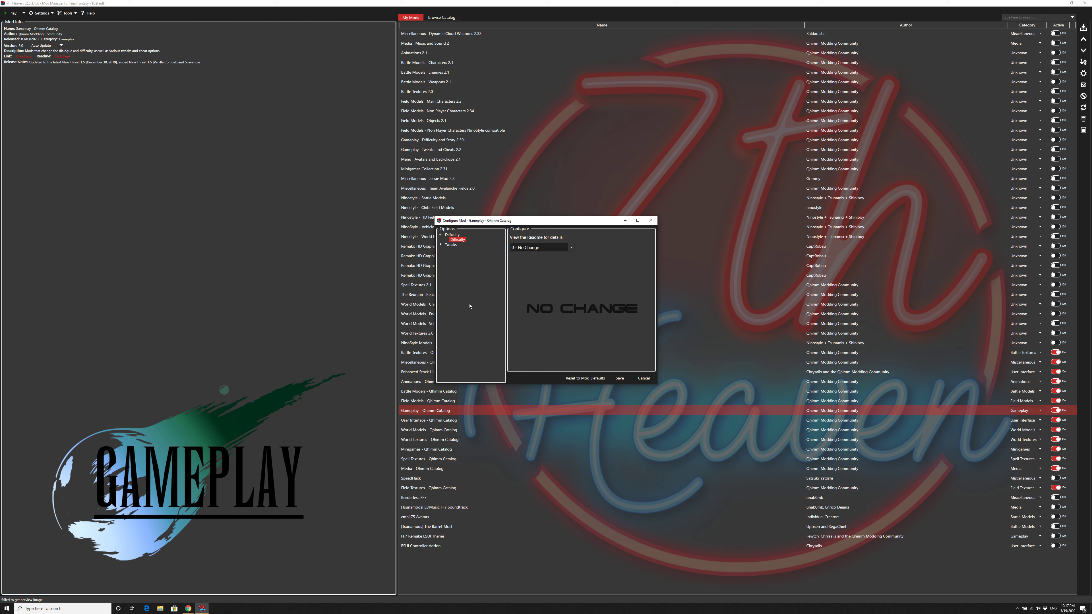
click(563, 247)
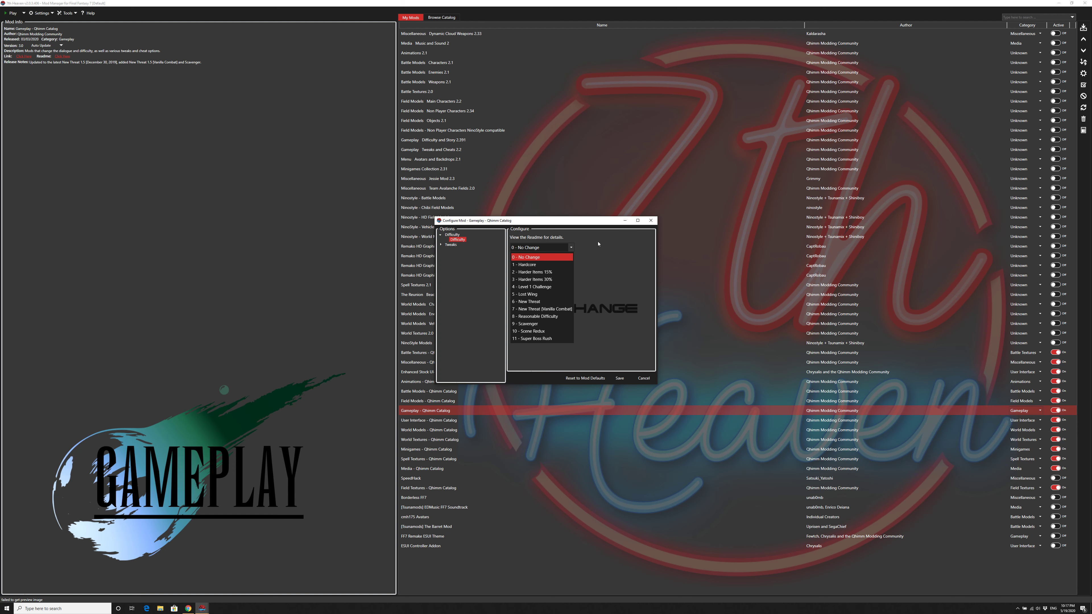
click(602, 244)
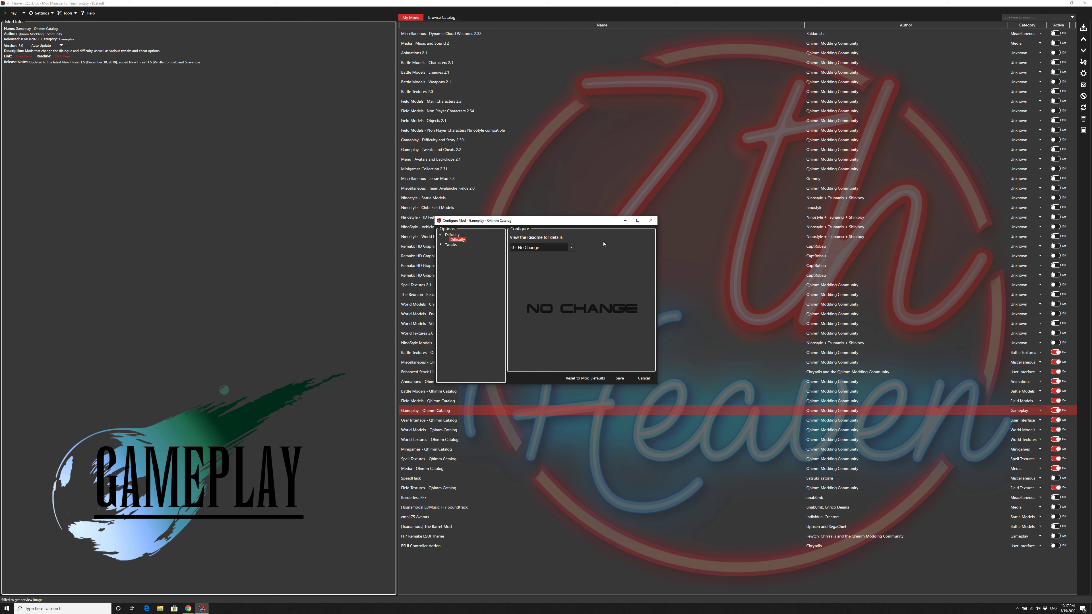
Step: Review the gameplay tweaks Always Run, Clock Fix, Disable Mouse, Hand Indicator, Increase Sense Limit and Invincible
click(440, 245)
click(459, 249)
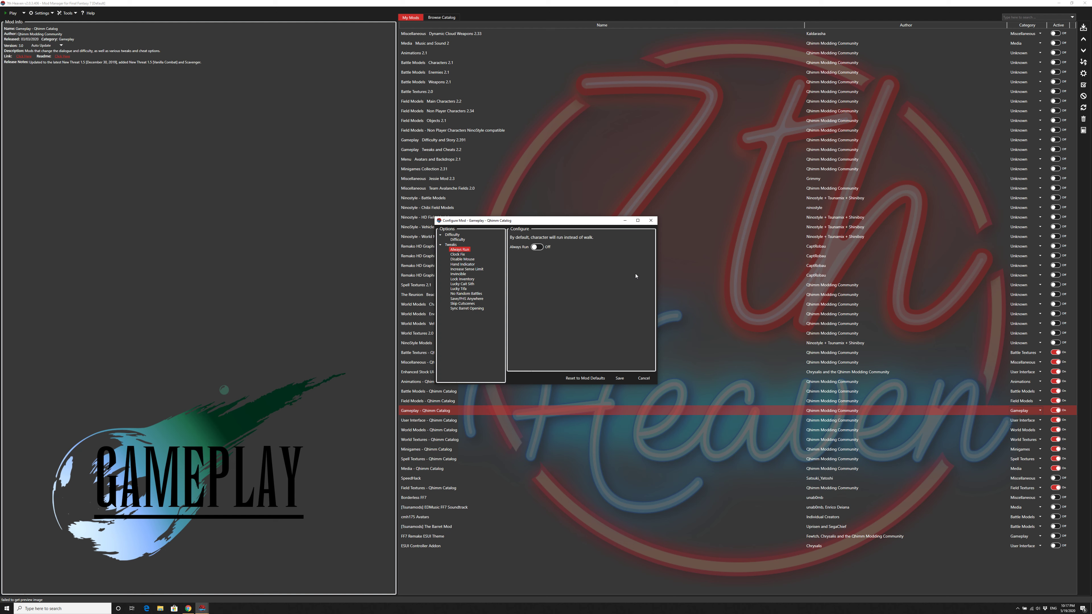
key(Down)
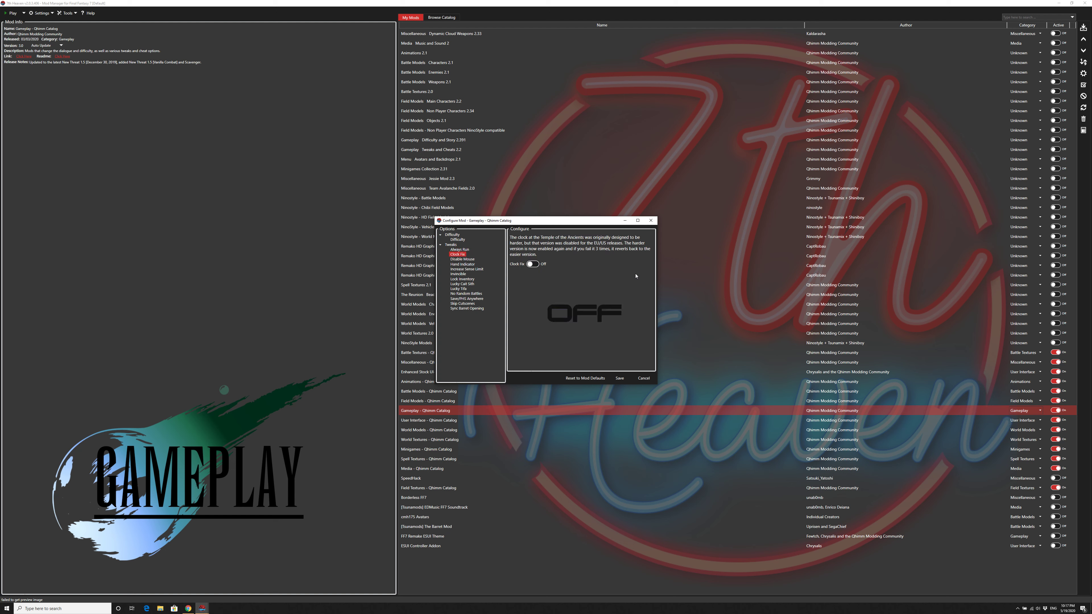
key(Down)
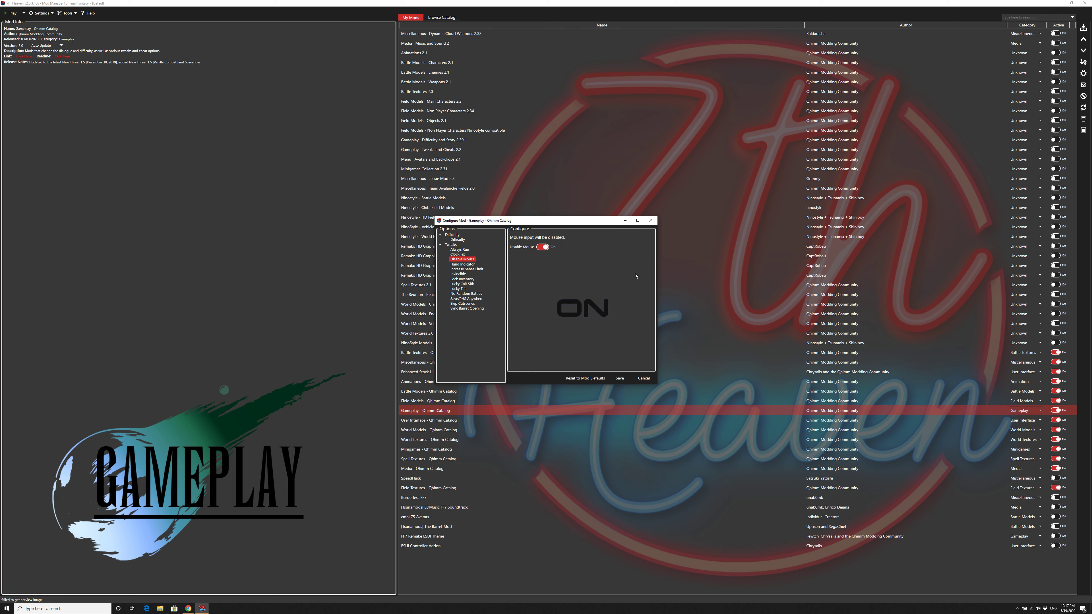
key(Down)
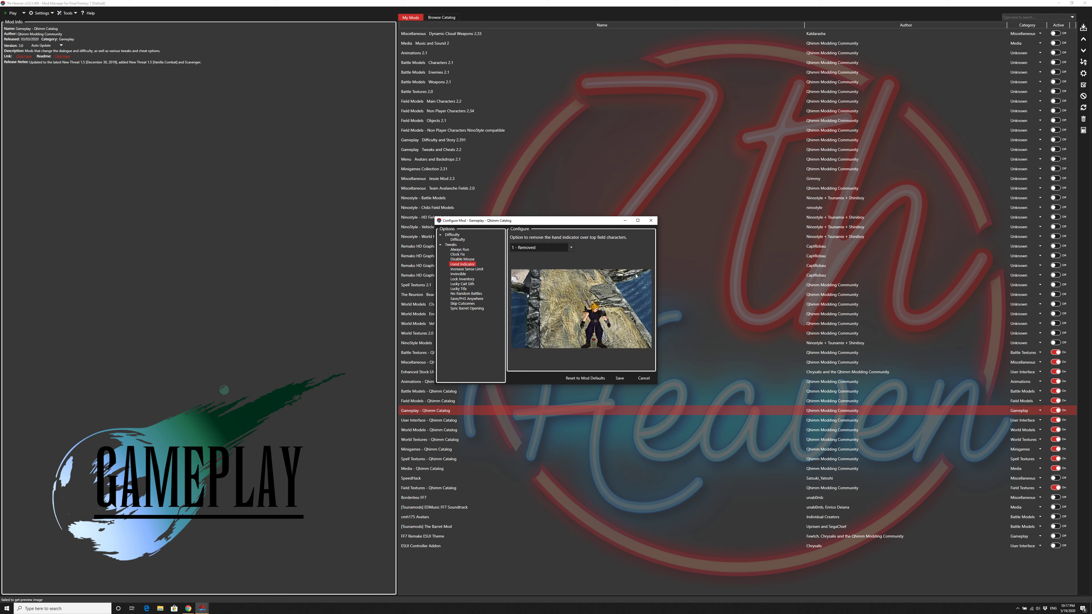
key(Down)
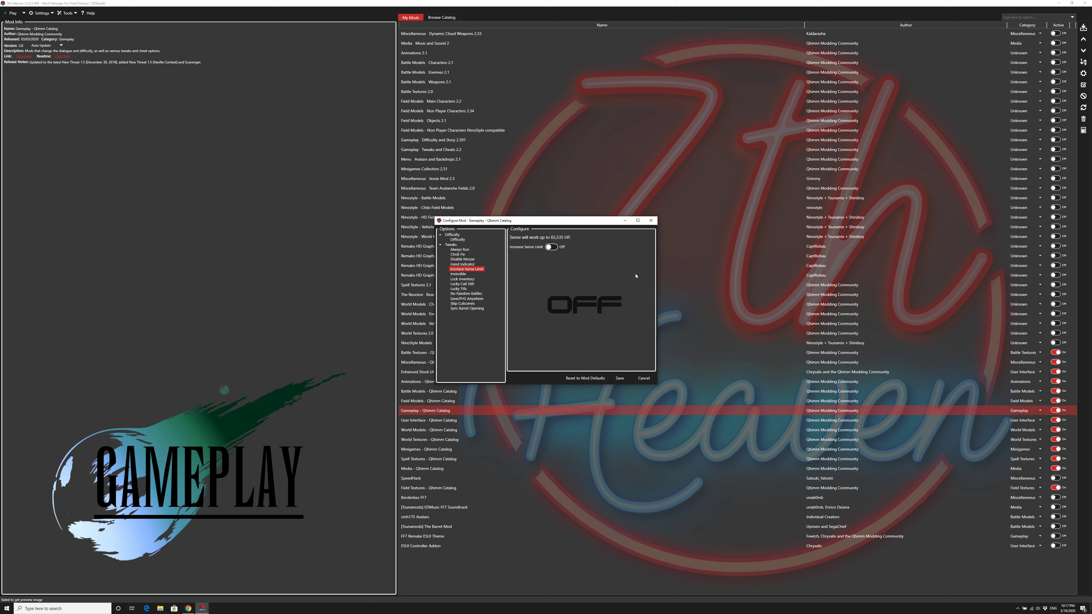
key(Up)
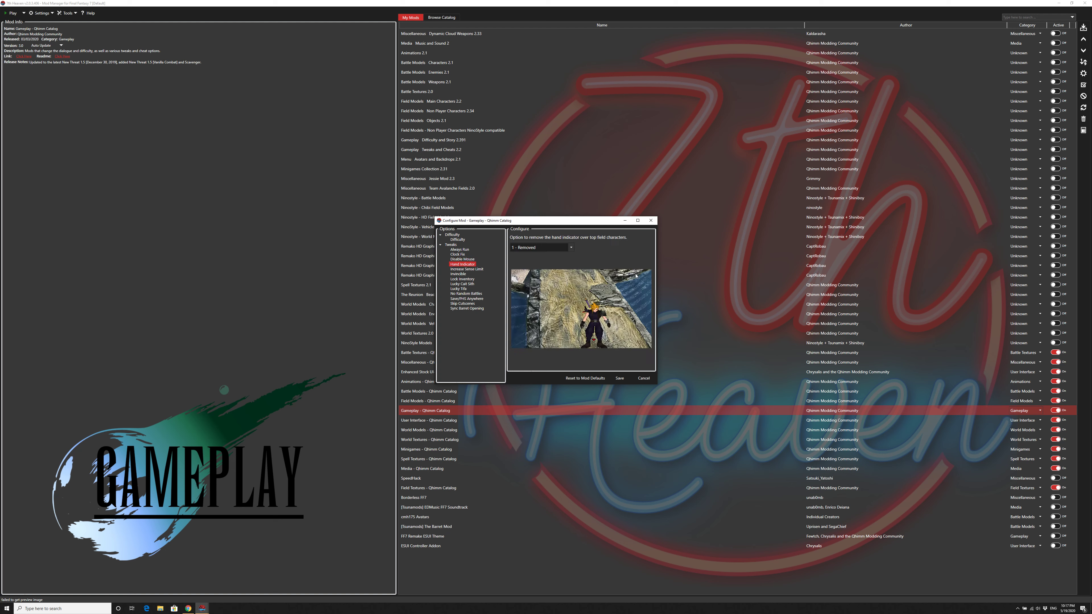
key(Down)
key(Down)
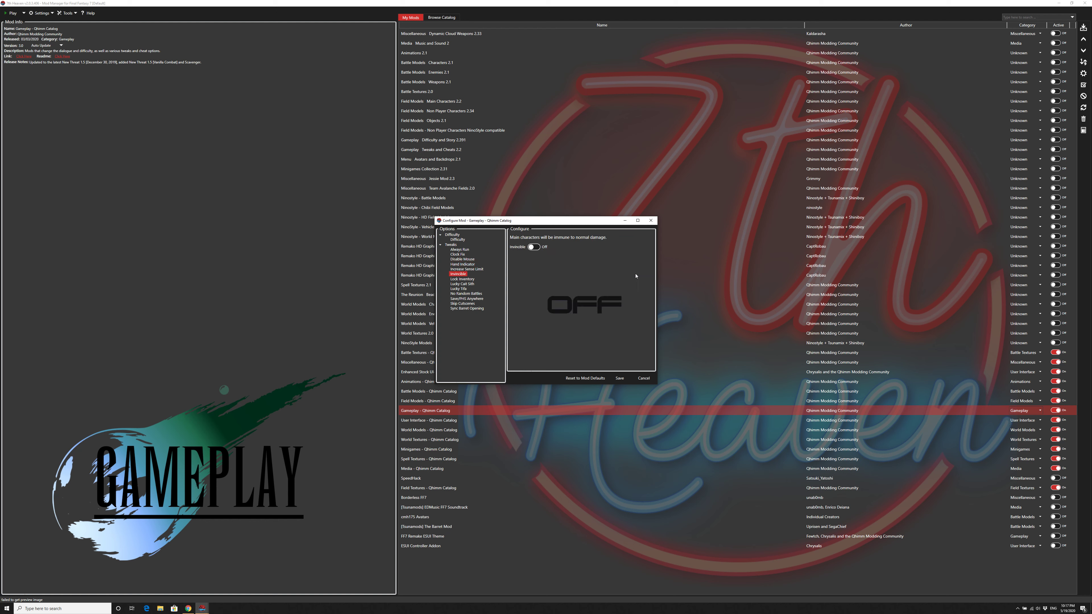
Step: Review the remaining gameplay tweaks from Lock Inventory to Skip Cutscenes, and close the Gameplay configuration without saving
key(Down)
key(Down)
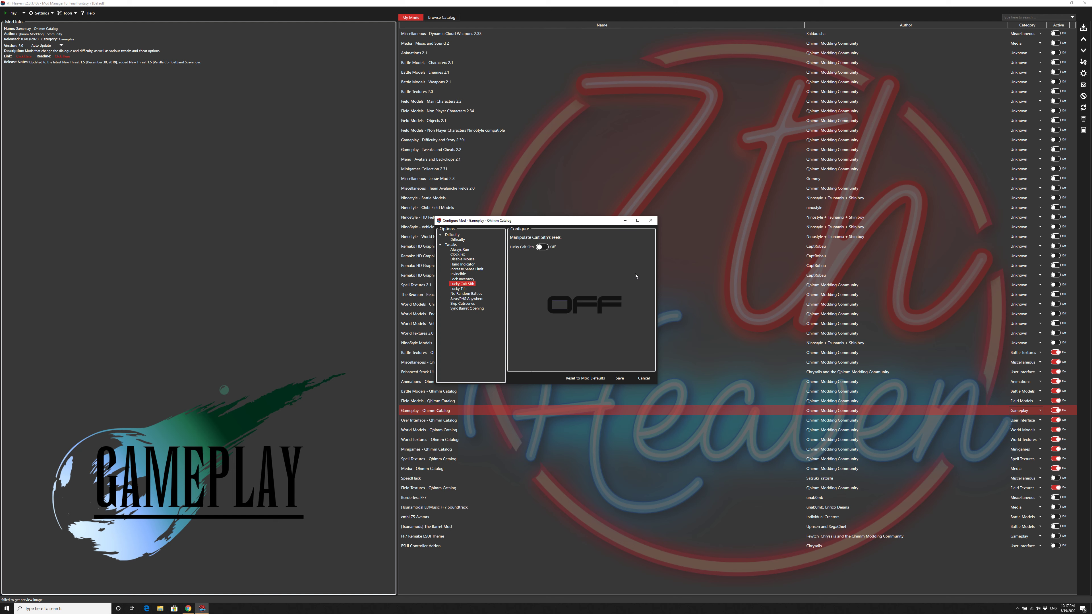
key(Down)
key(Down)
key(Down)
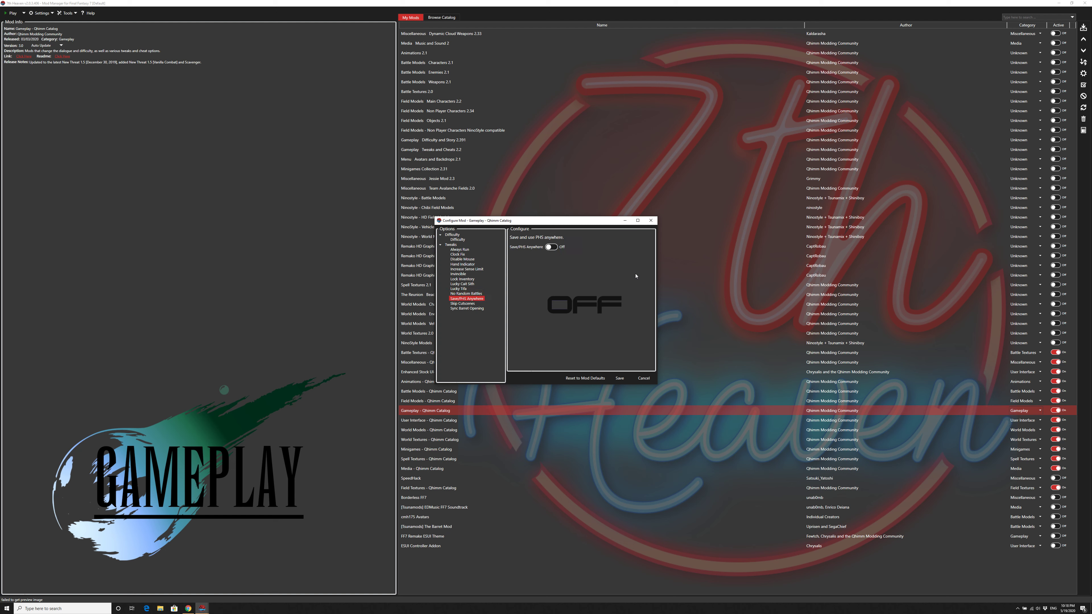
key(Down)
key(Down)
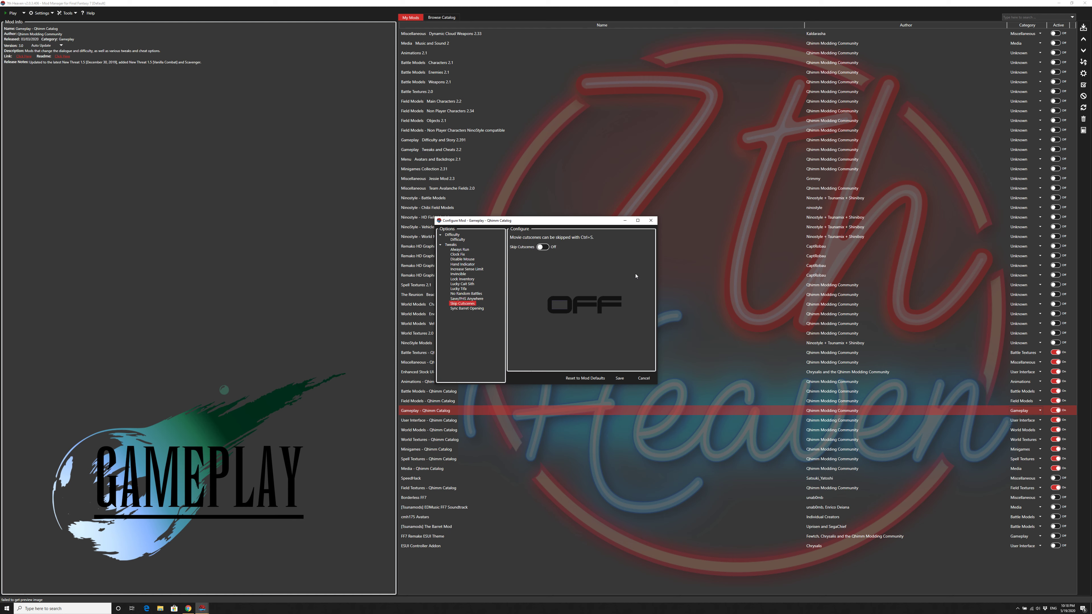
click(643, 378)
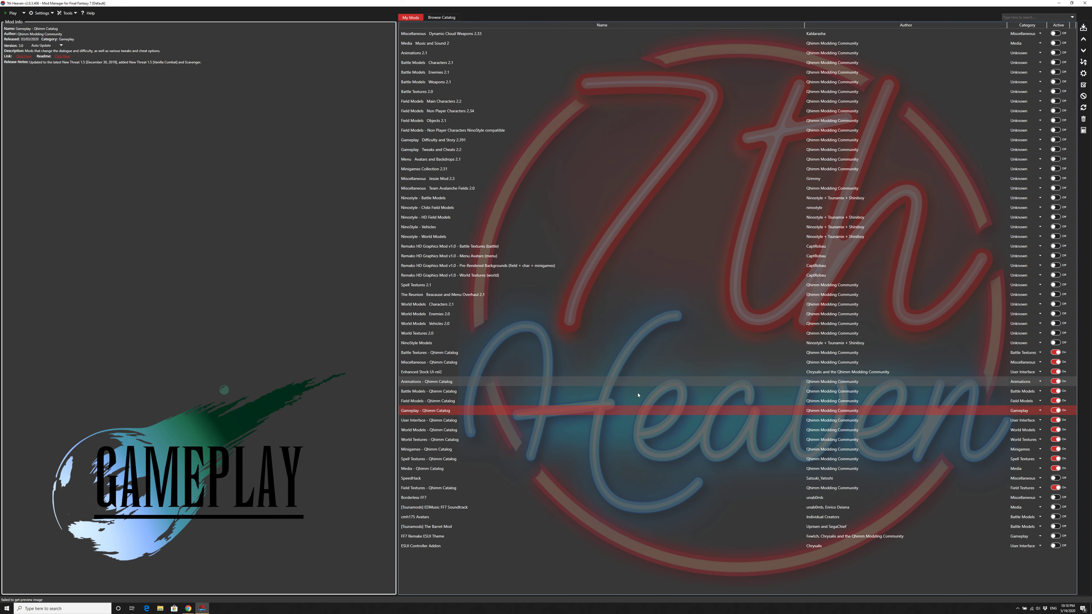
Step: Open the User Interface - Qhimm Catalog configuration and review the Menu options Enhanced Stock, All Status Visible and Items + Materia Icons
double_click(460, 422)
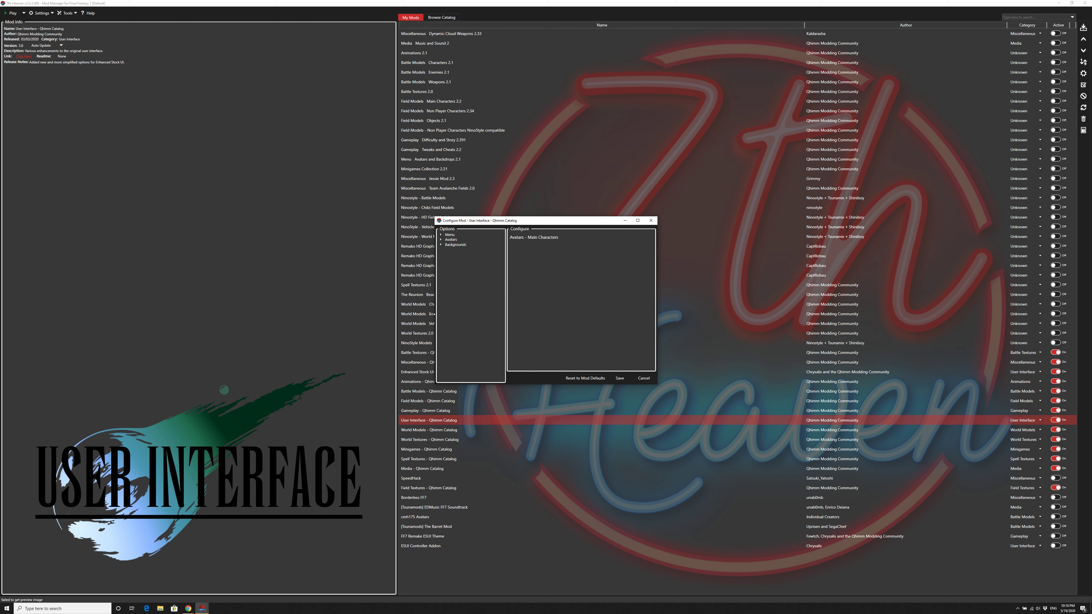
click(441, 236)
click(463, 239)
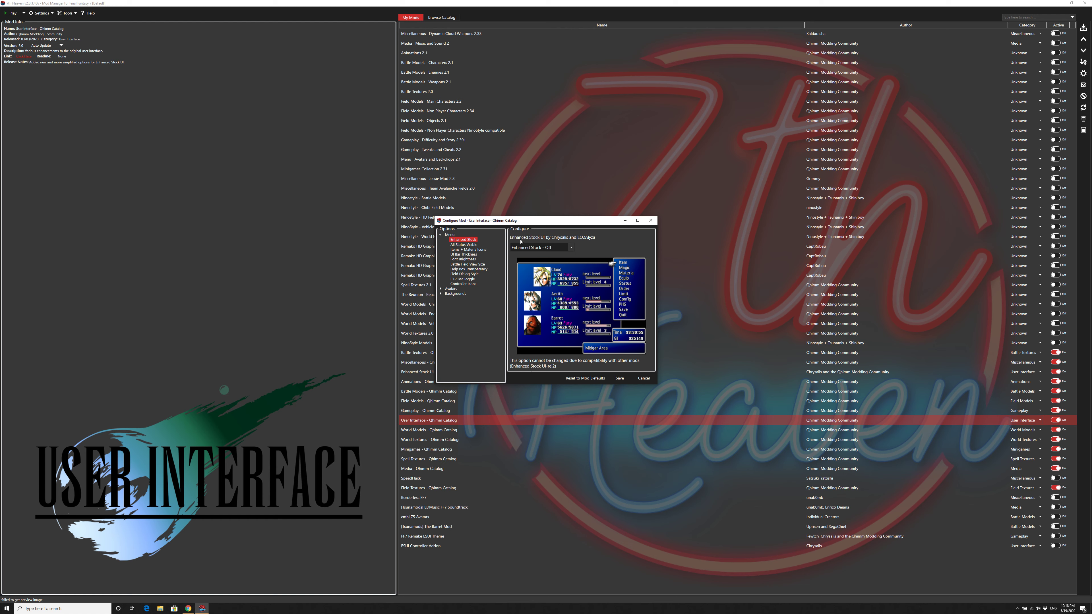
key(Down)
Step: Review the remaining Menu options through Controller Icons, and close the User Interface configuration without saving
key(Down)
key(Down)
key(Down)
key(Down)
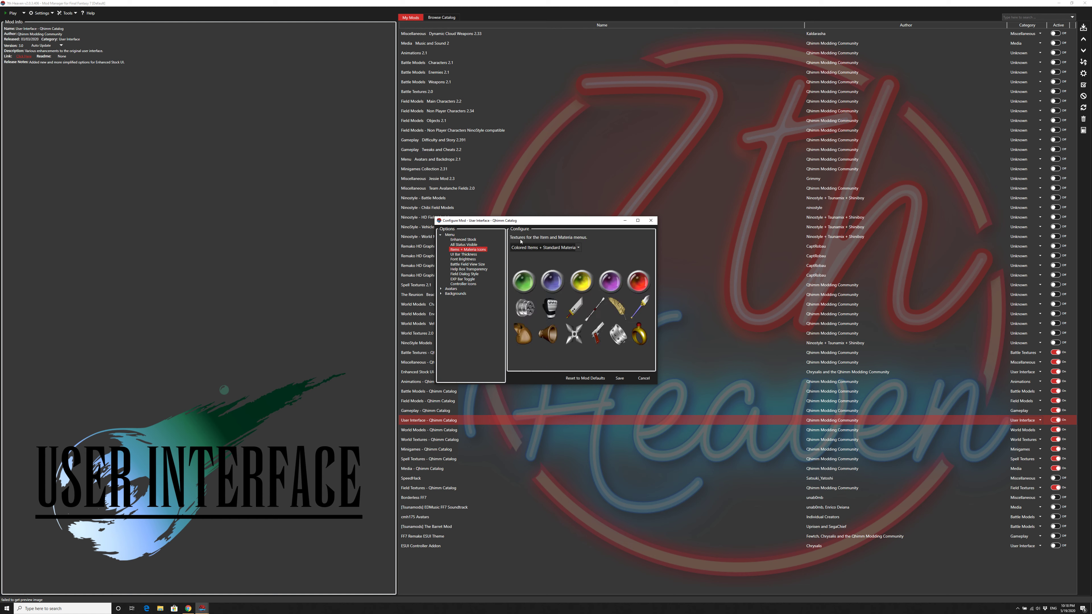
key(Down)
key(Down)
key(Down)
key(Down)
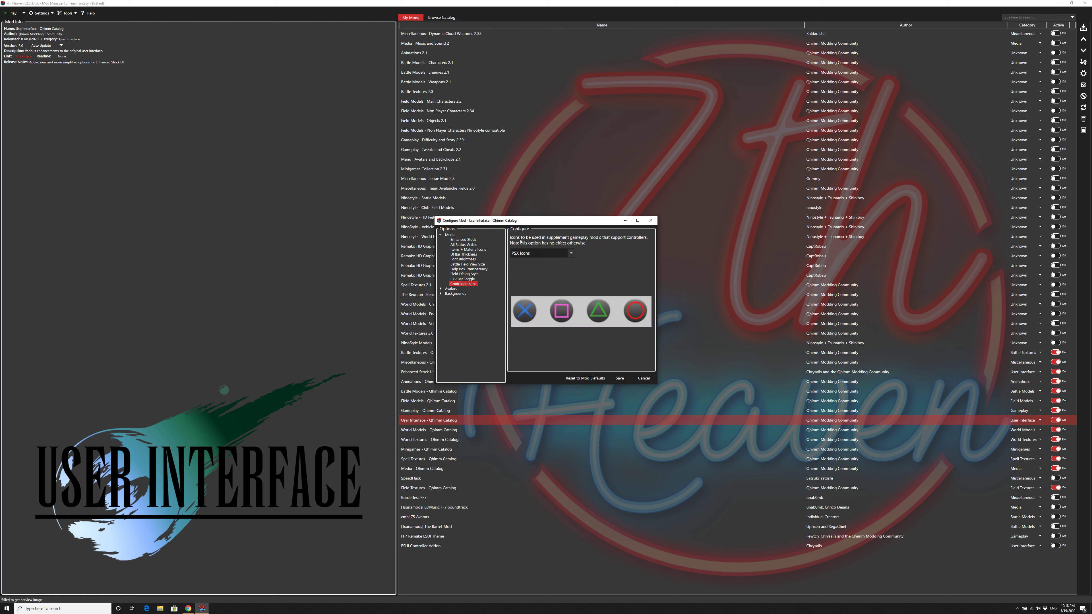
click(643, 378)
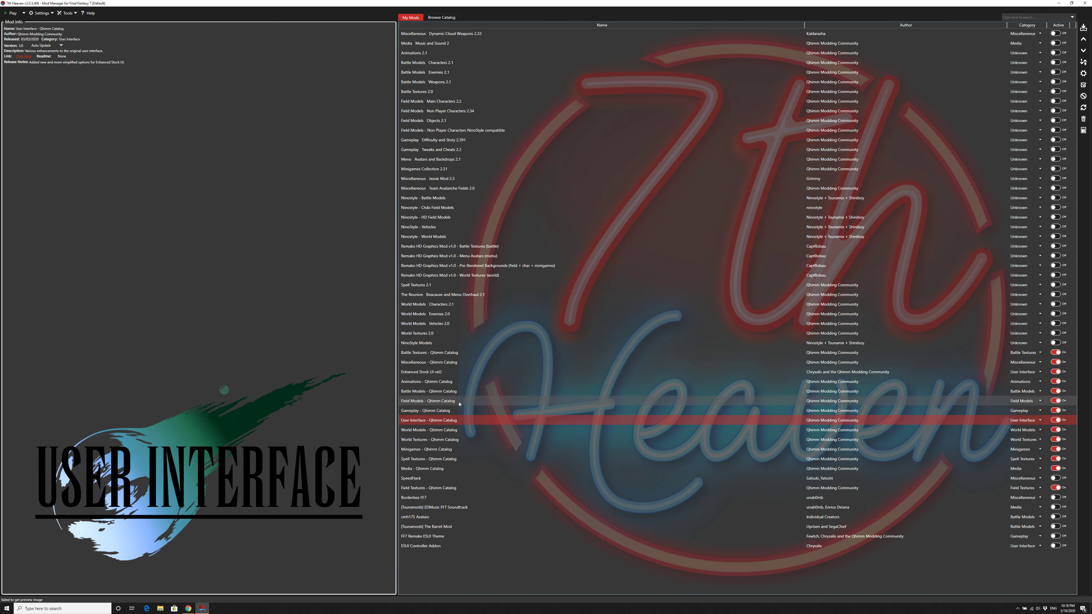
Step: Reopen the User Interface - Qhimm Catalog configuration and review the background options Game Over, Prelude Credits and Start Menu
double_click(462, 420)
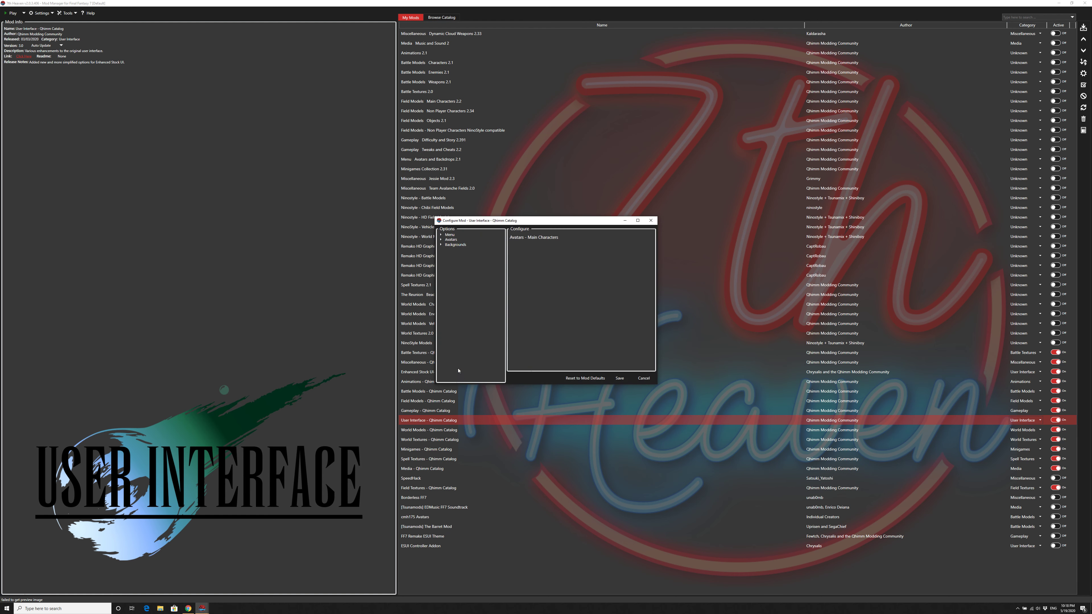
click(441, 245)
click(456, 250)
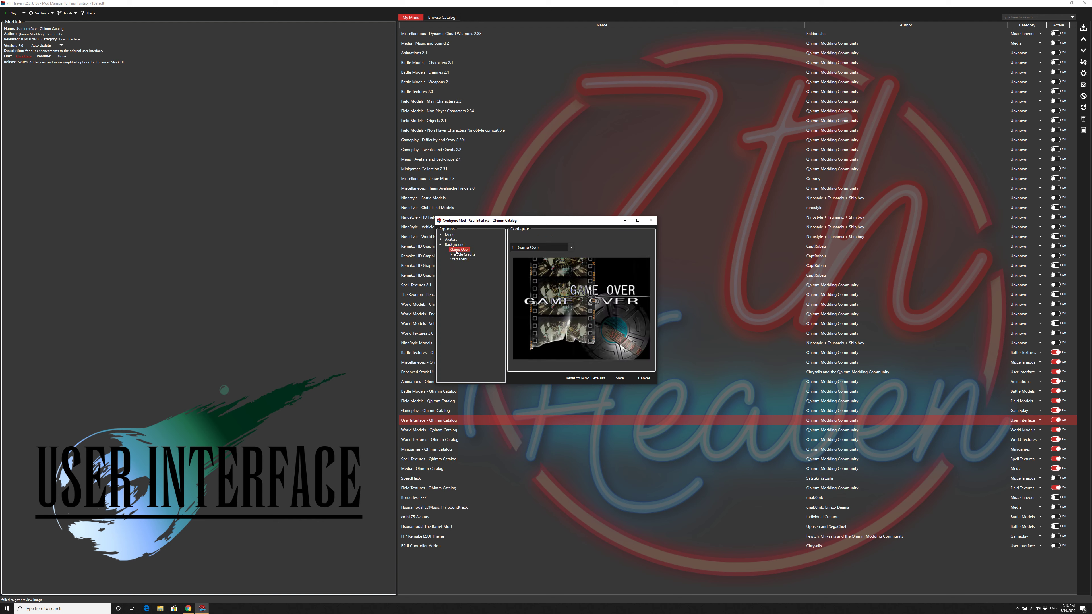
click(457, 254)
key(Down)
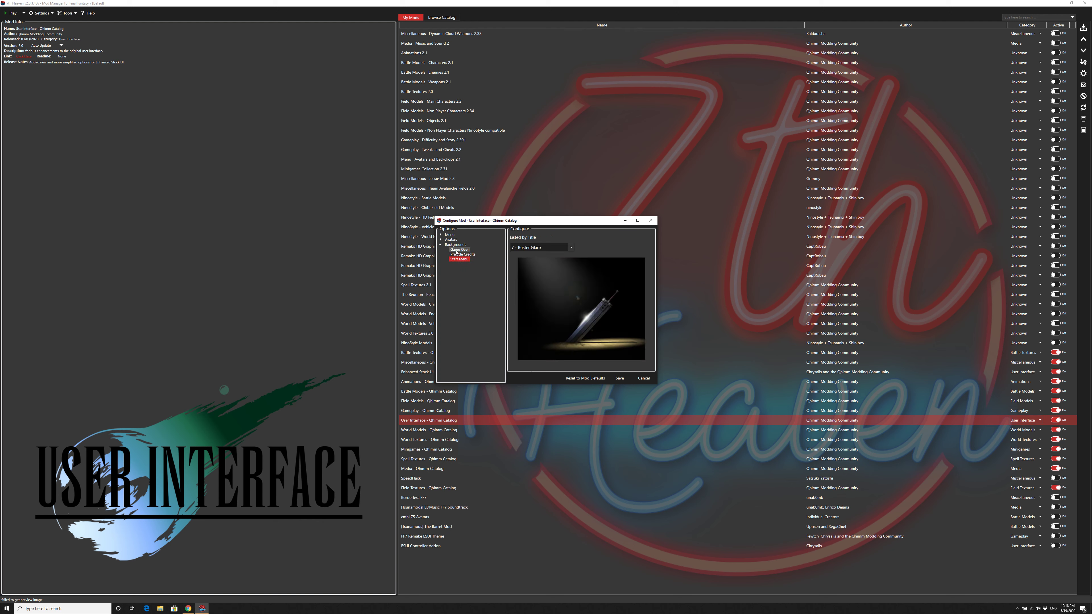
key(Up)
key(Up)
key(Down)
key(Down)
Step: Try the option 0 - No Change for the Start Menu background, and close the User Interface configuration without saving
click(558, 248)
click(565, 257)
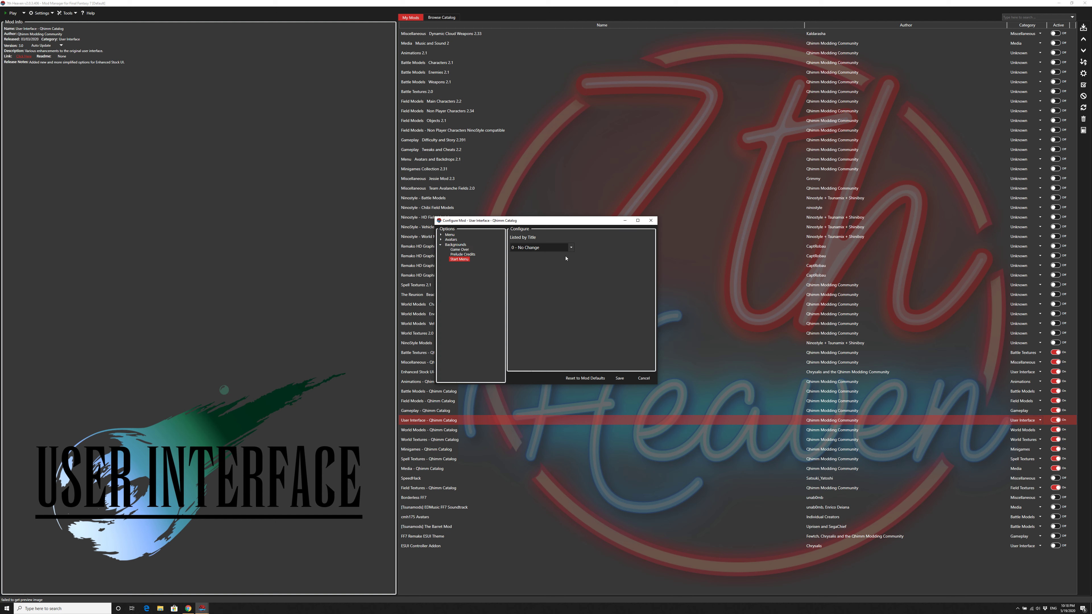
click(643, 378)
Step: Open the World Models - Qhimm Catalog configuration and review the Main character options Cid, Cloud and Tifa
double_click(419, 432)
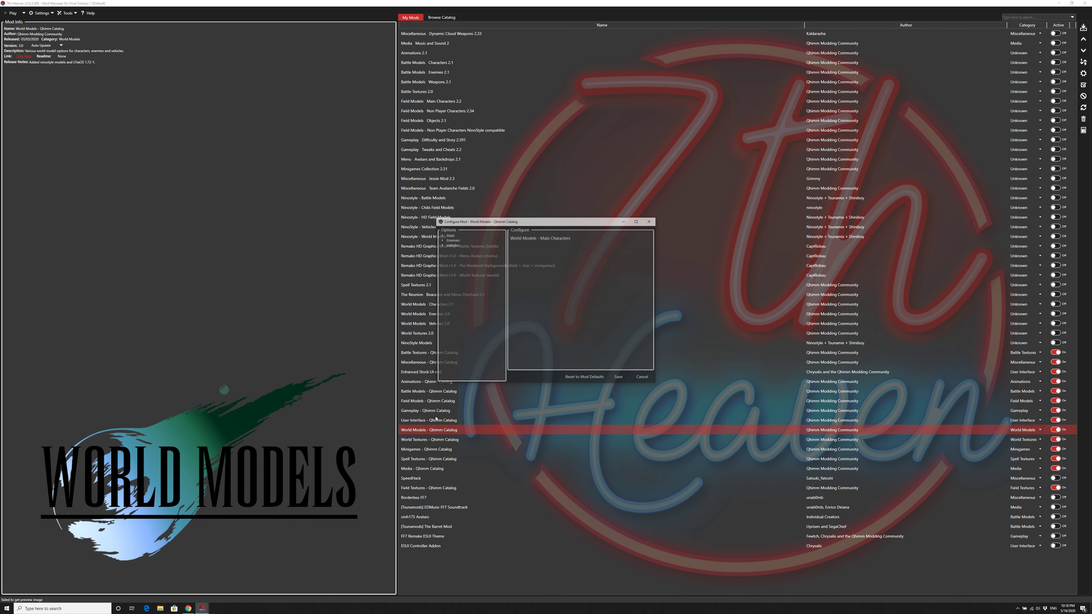
click(440, 235)
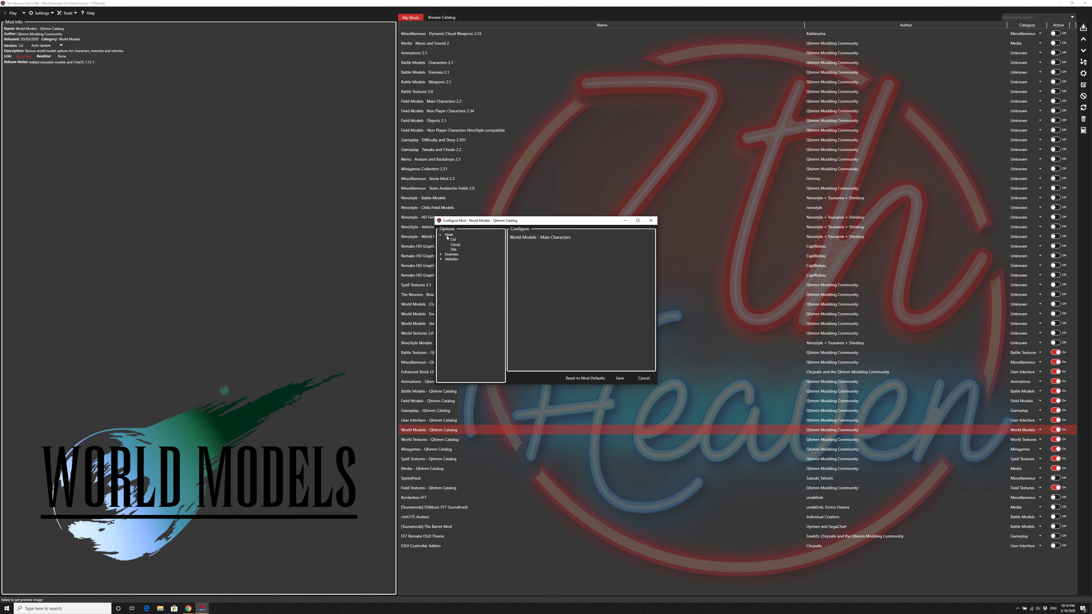
click(453, 240)
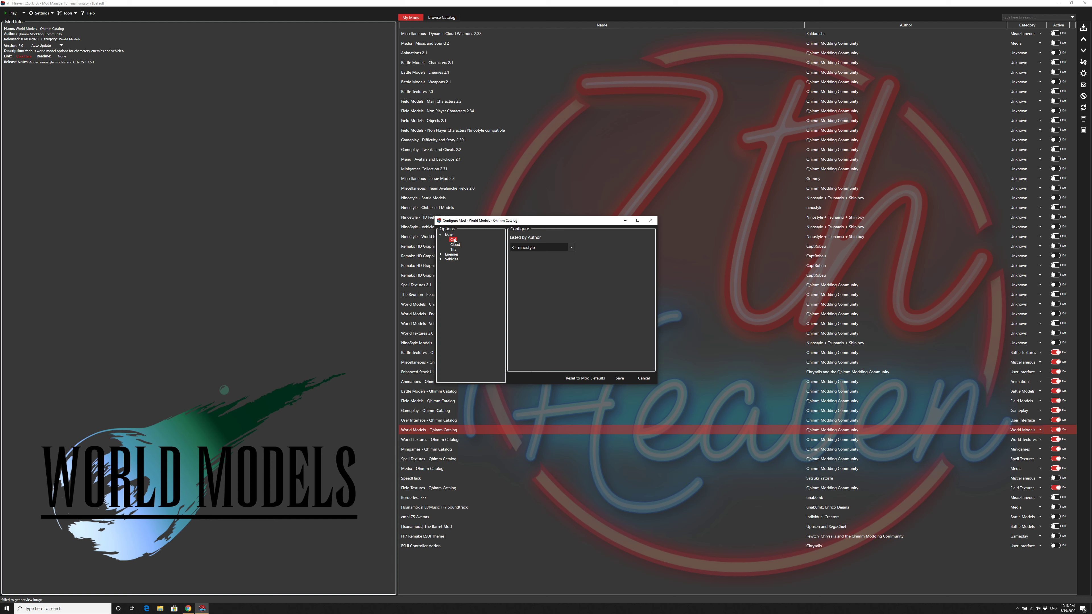
key(Down)
key(Down)
Step: Review the Enemies options Diamond, Emerald, Ruby and Ultima, and expand the Vehicles options
click(440, 255)
click(457, 259)
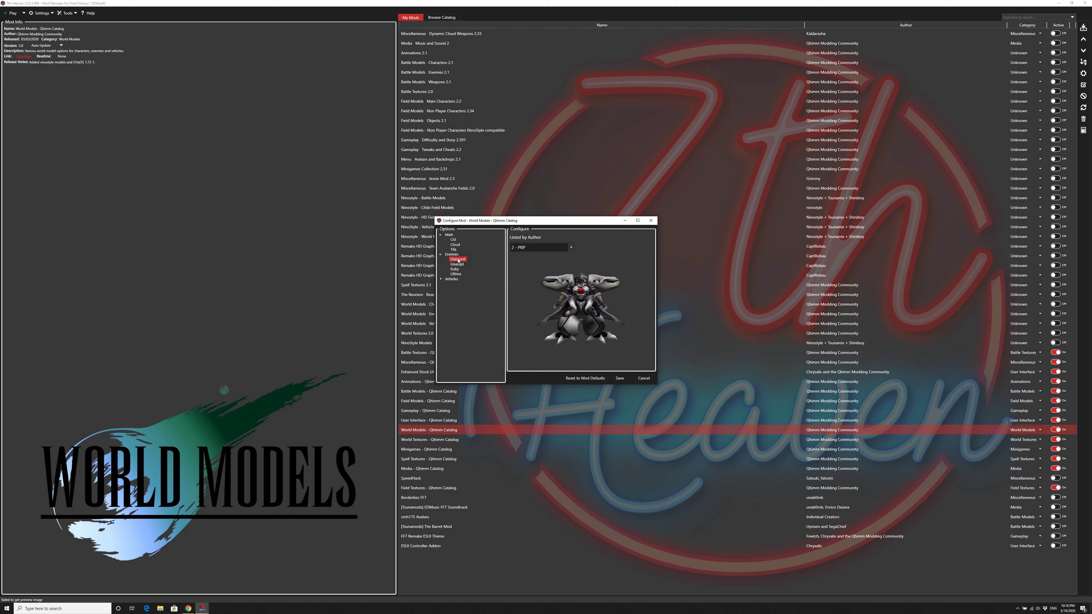
key(Down)
key(Down)
key(Down)
key(Down)
key(Right)
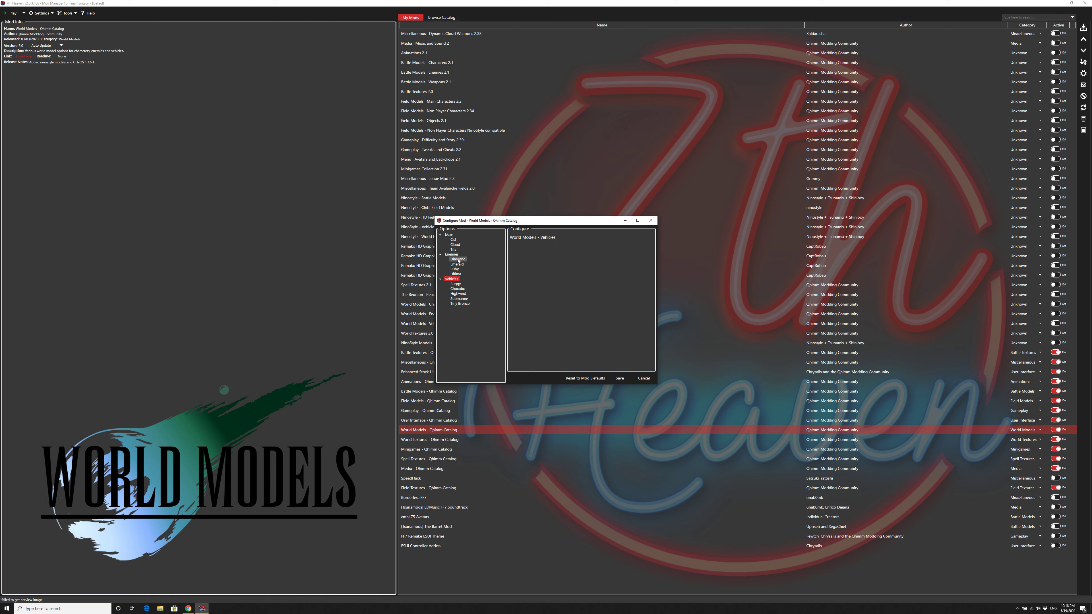
key(Down)
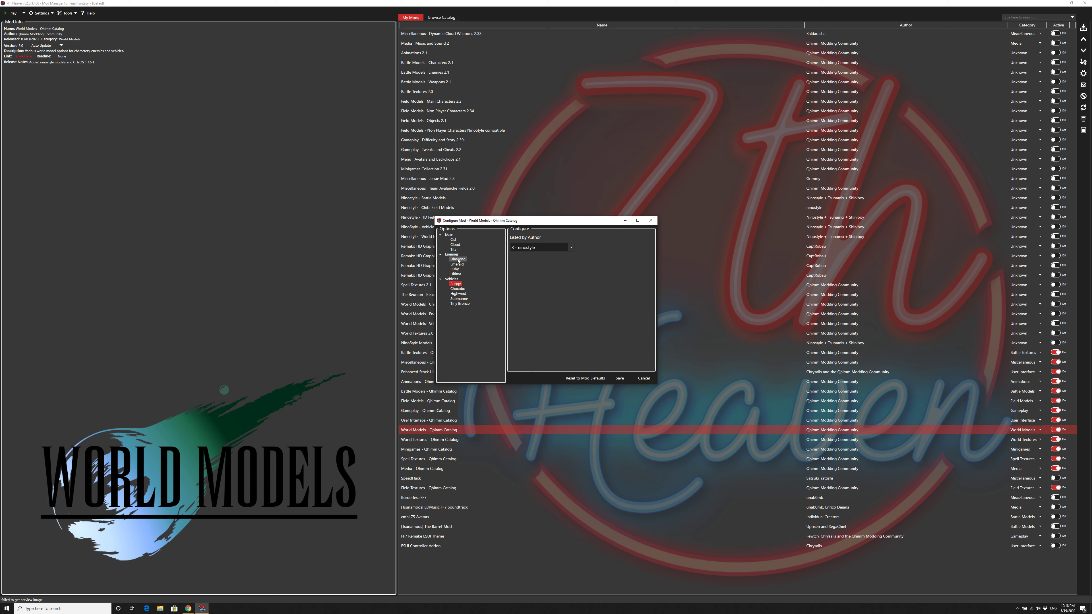
key(Up)
key(Up)
key(Up)
key(Up)
key(Down)
key(Down)
key(Down)
key(Down)
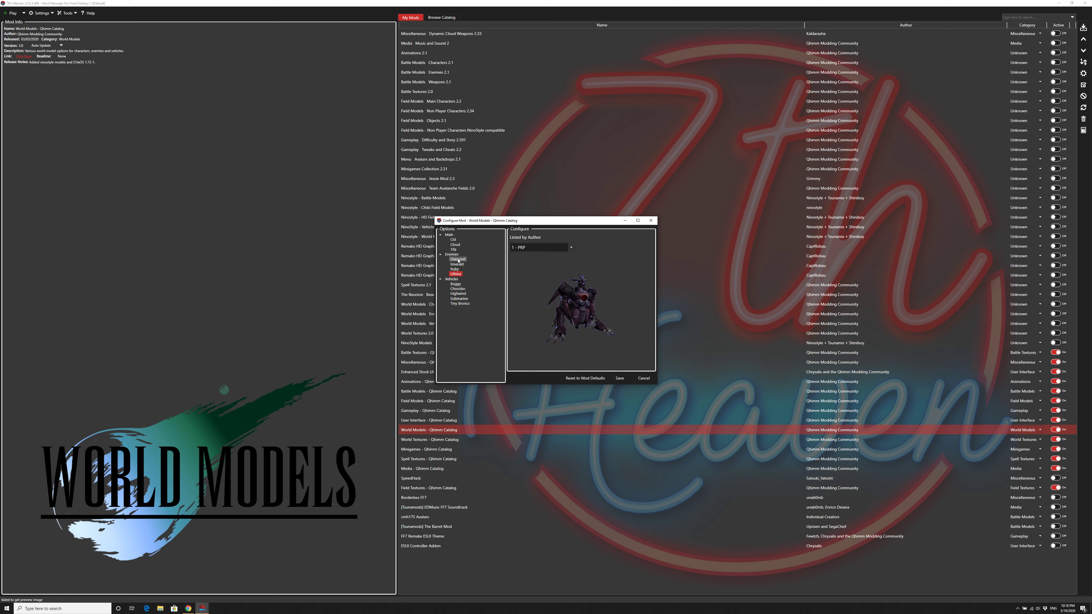
Step: Review the Vehicles options through Tiny Bronco, and close the World Models configuration without saving
key(Down)
key(Down)
key(Down)
key(Down)
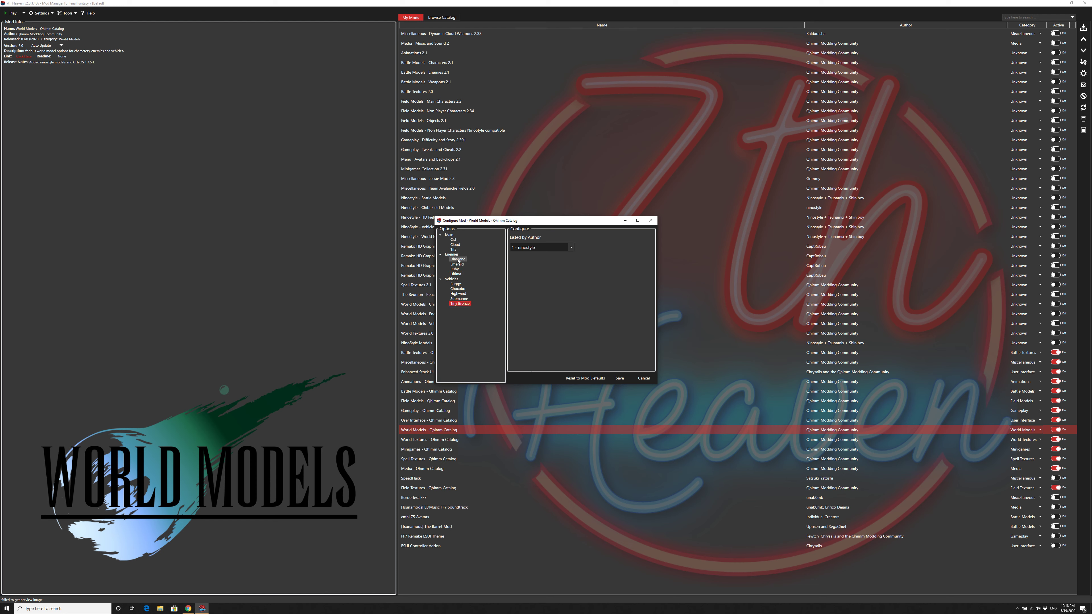
click(638, 382)
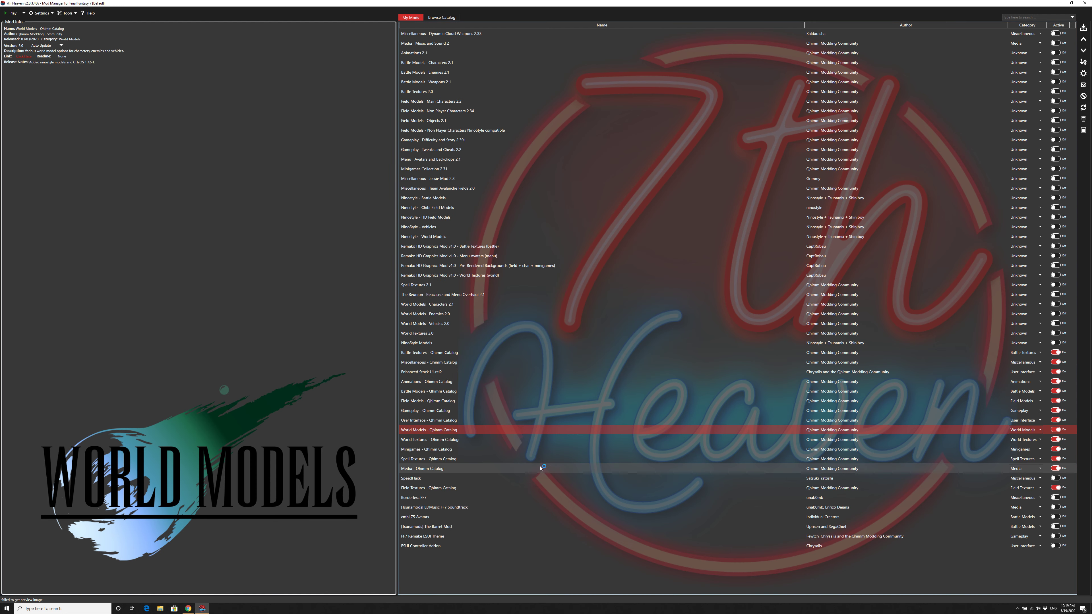
Step: Review the World Textures - Qhimm Catalog configuration and close it without saving
double_click(475, 440)
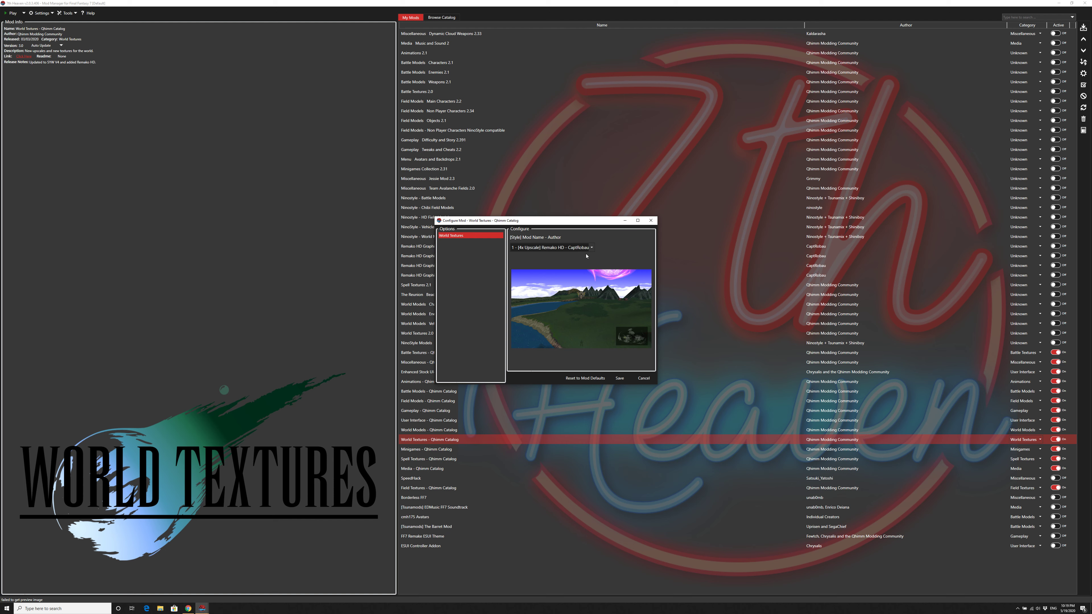
click(643, 378)
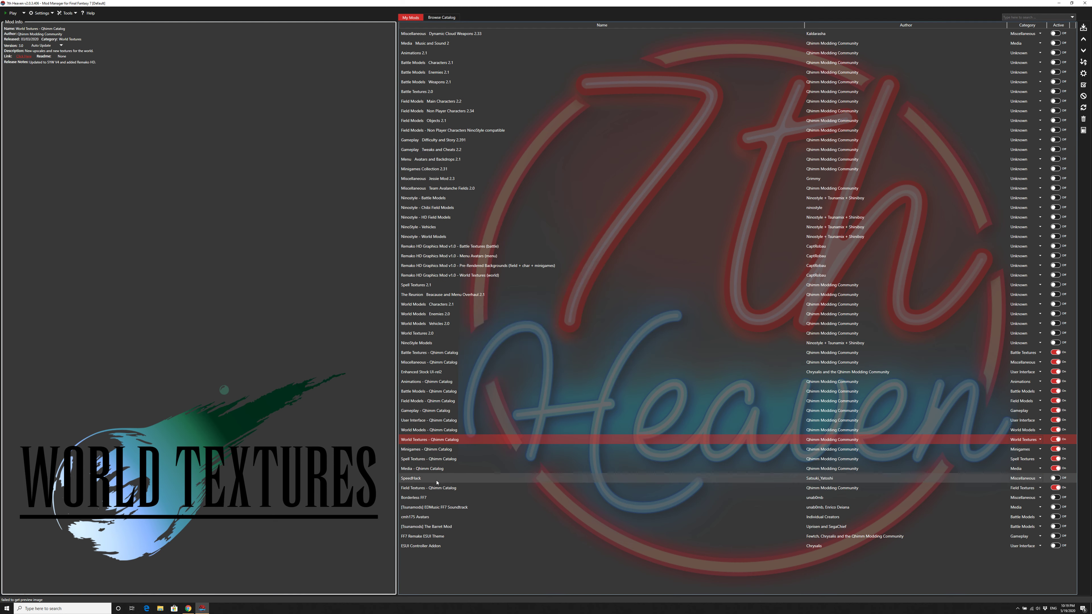
Step: Open the Minigames - Qhimm Catalog configuration and review the Chocobo Race options from Base Models to Textures
double_click(426, 449)
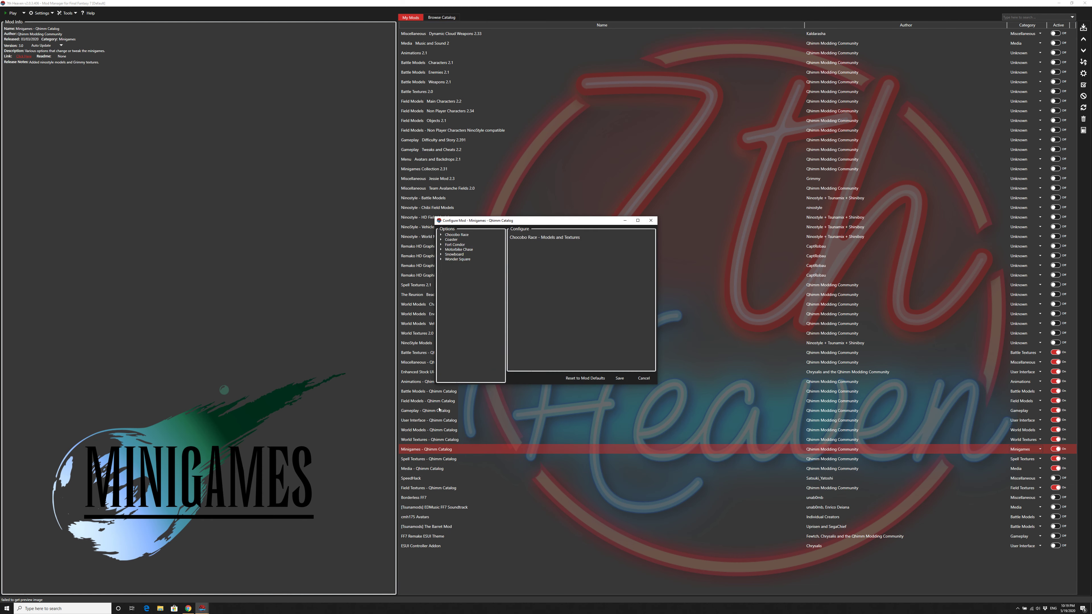
click(441, 235)
click(457, 240)
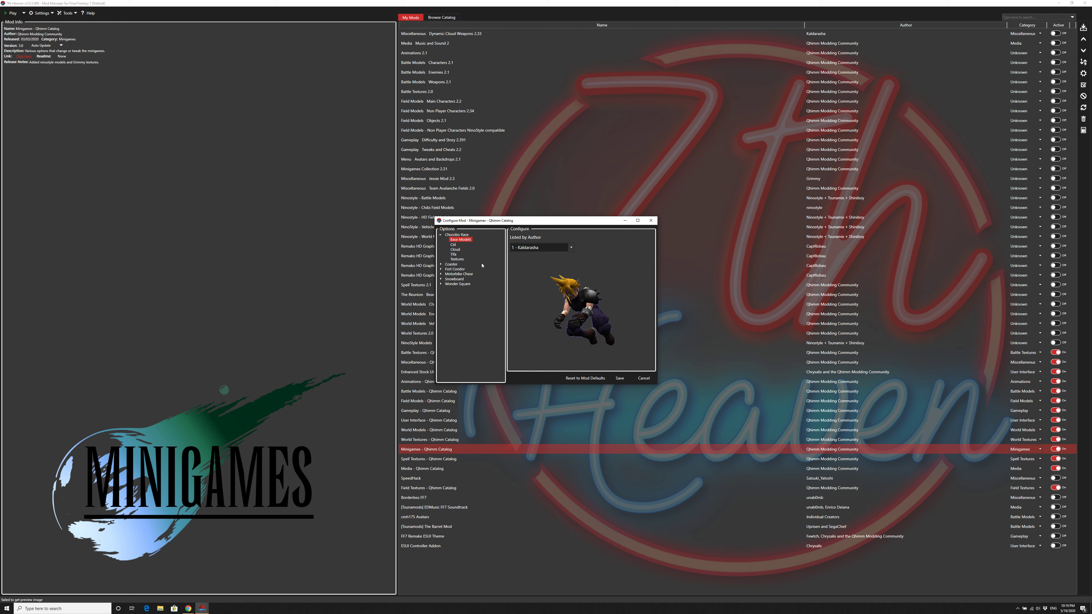
key(Down)
key(Down)
key(Down)
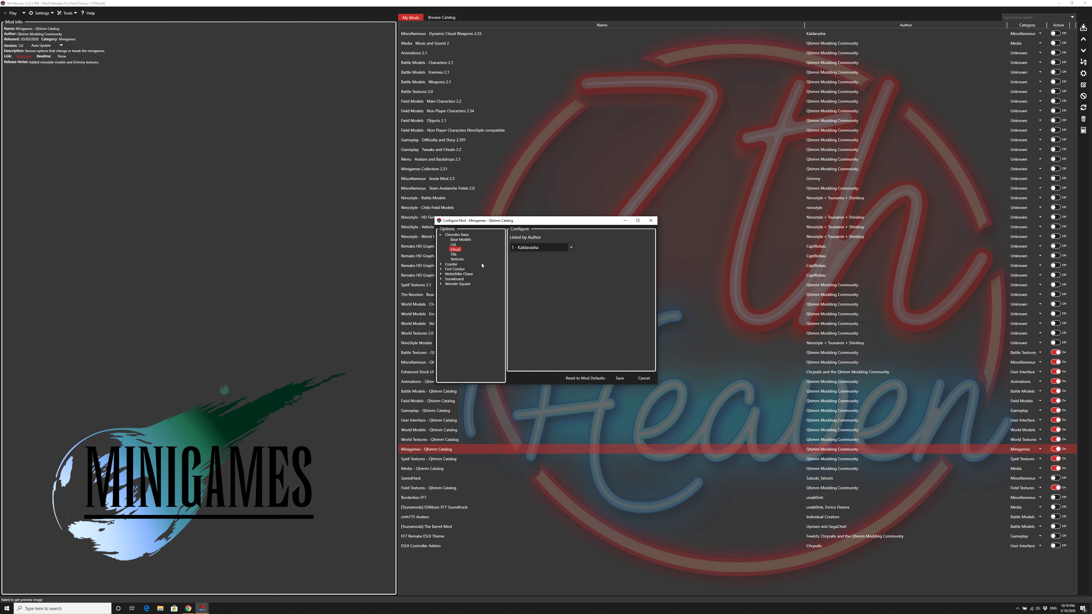
Step: Review the Coaster textures and the Fort Condor models and textures options
key(Down)
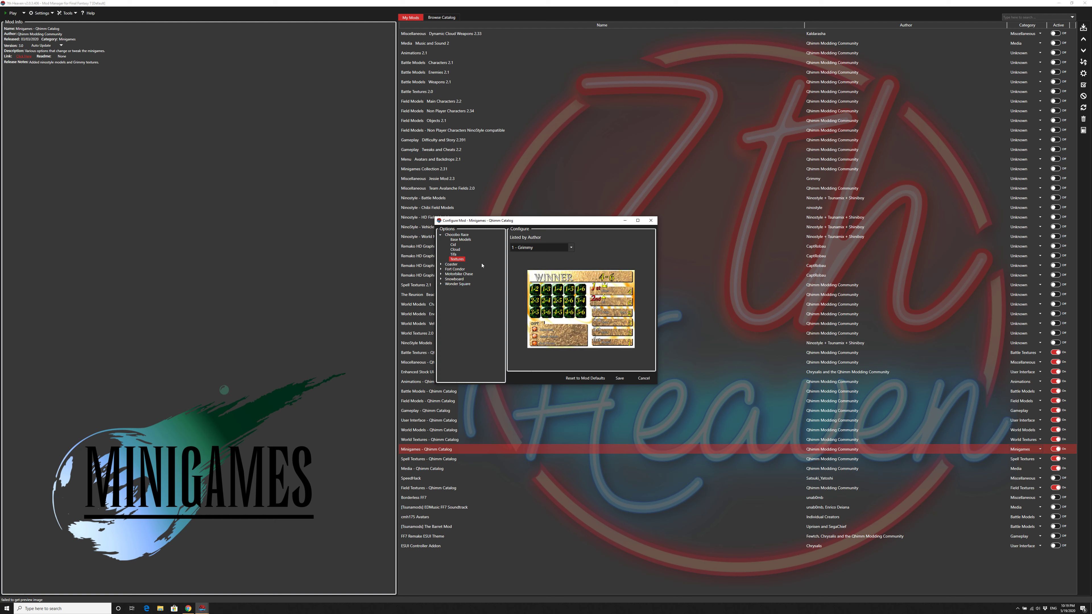
key(Down)
key(Up)
key(Down)
key(Right)
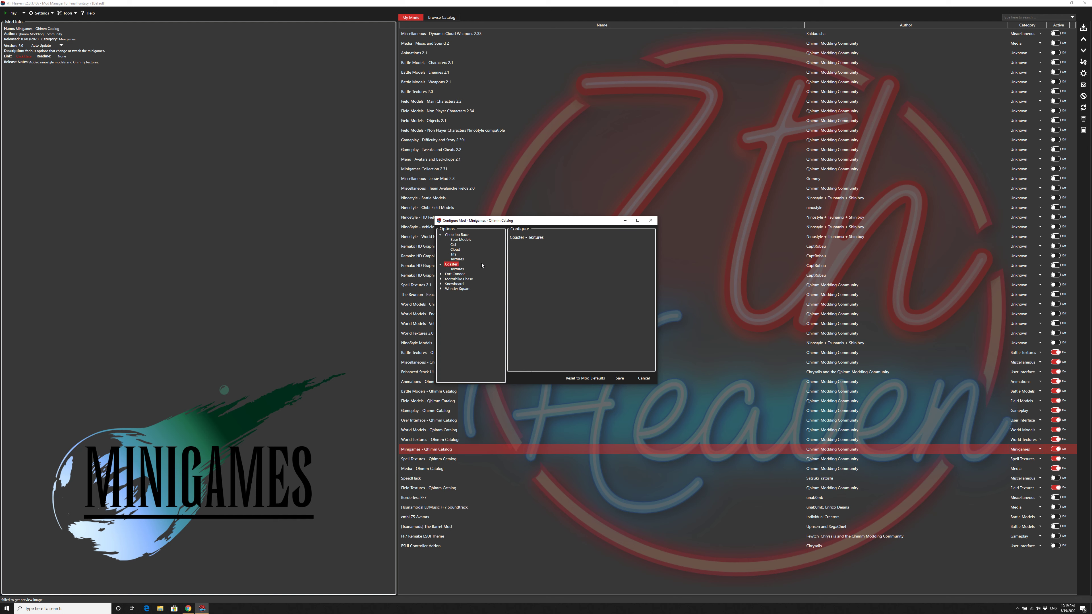
key(Down)
key(Down)
key(Right)
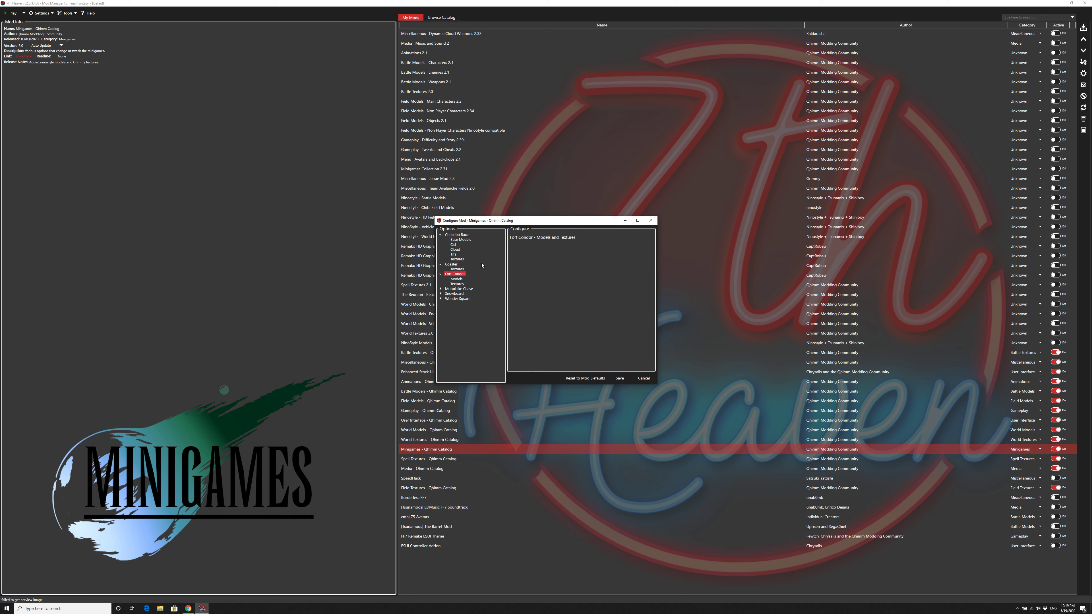
Step: Review the Motorbike Chase options Models, Music and Textures
key(Down)
key(Down)
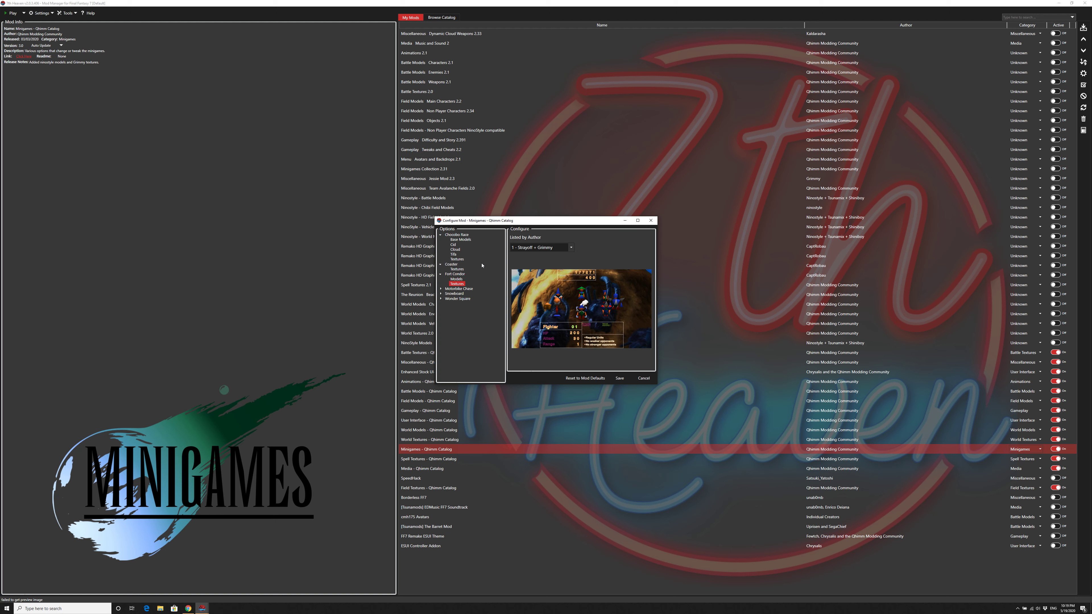
key(Down)
key(Right)
key(Down)
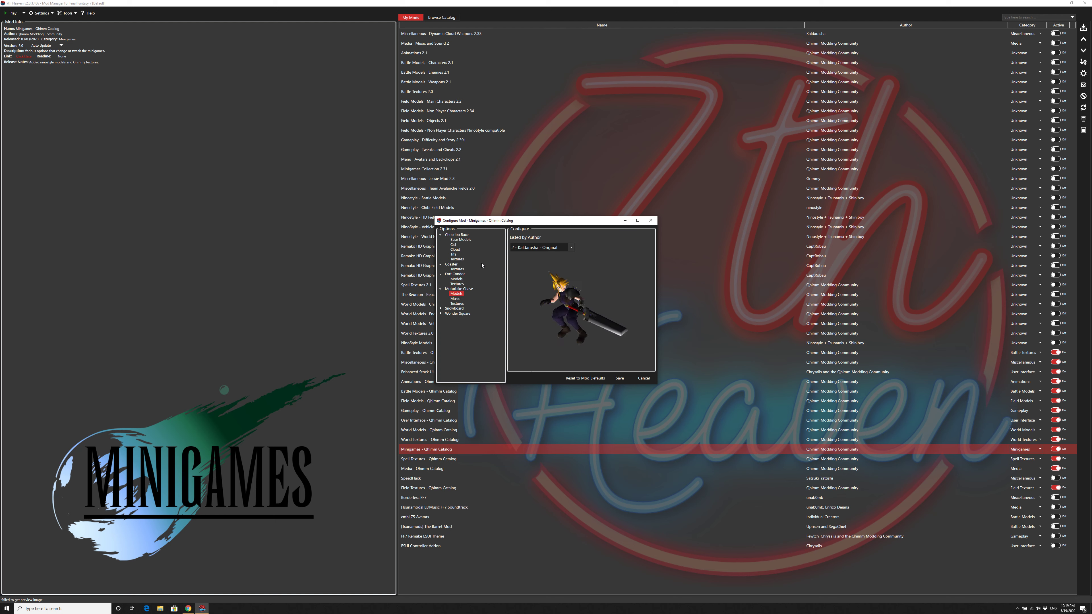
key(Down)
key(Down)
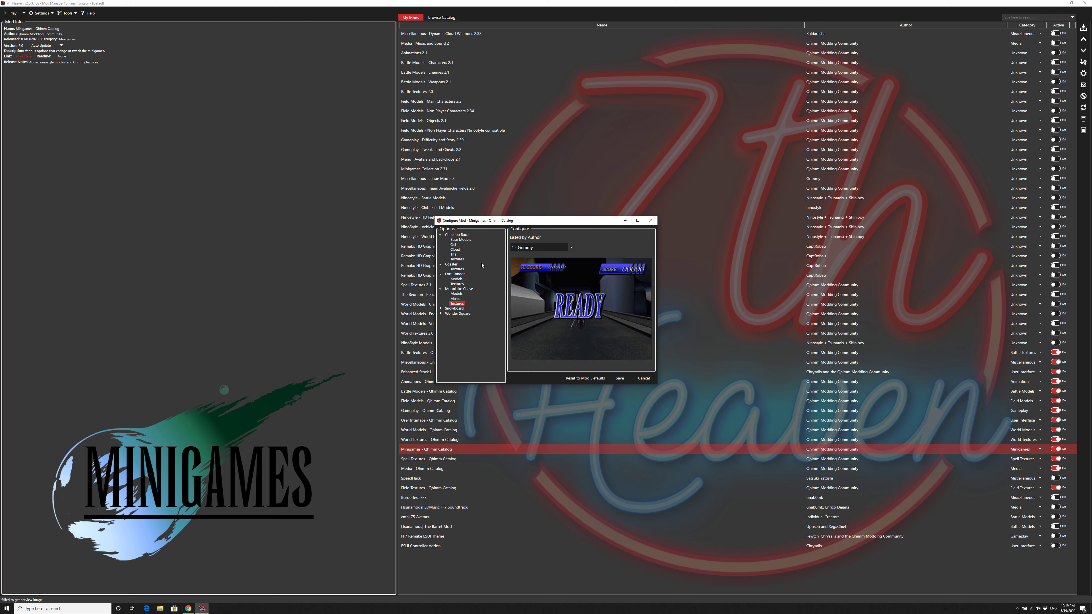
key(Up)
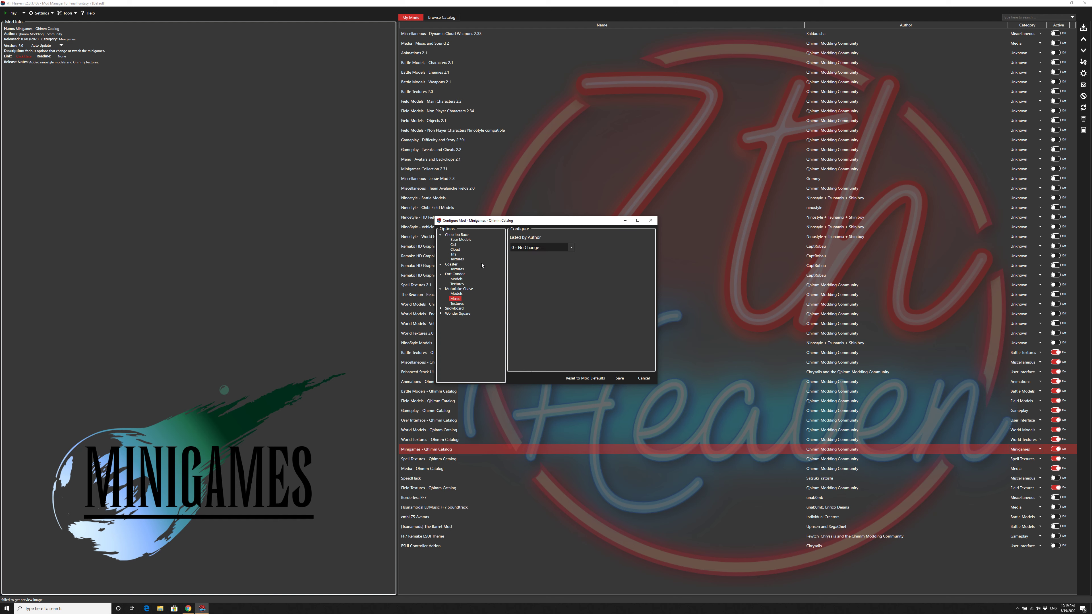
key(Down)
key(Down)
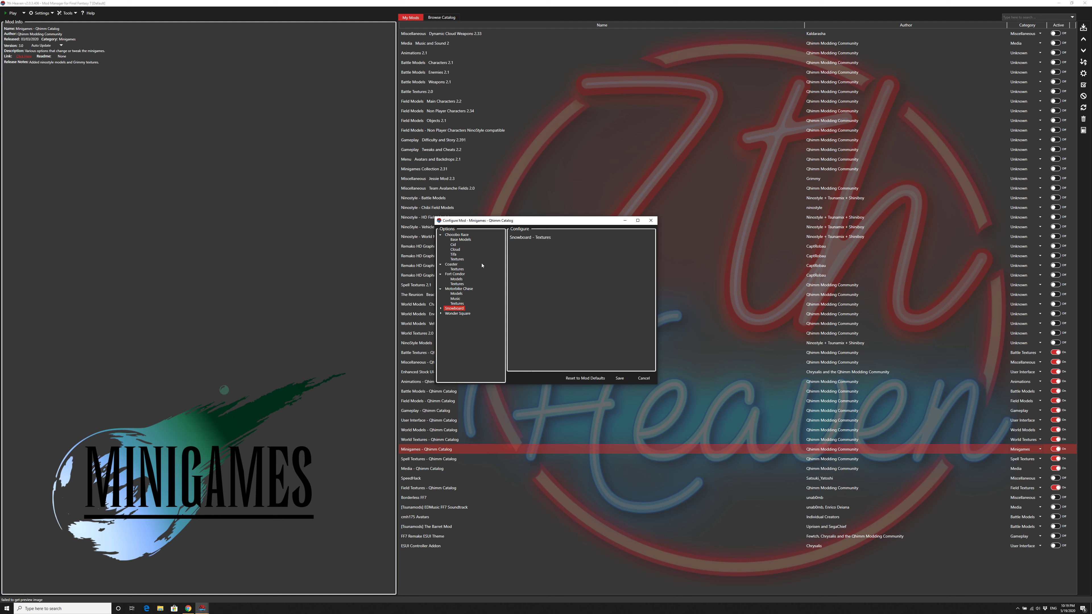
Step: Review the Snowboard textures and Wonder Square tweaks, and close the Minigames configuration without saving
key(Right)
key(Down)
key(Down)
key(Right)
key(Down)
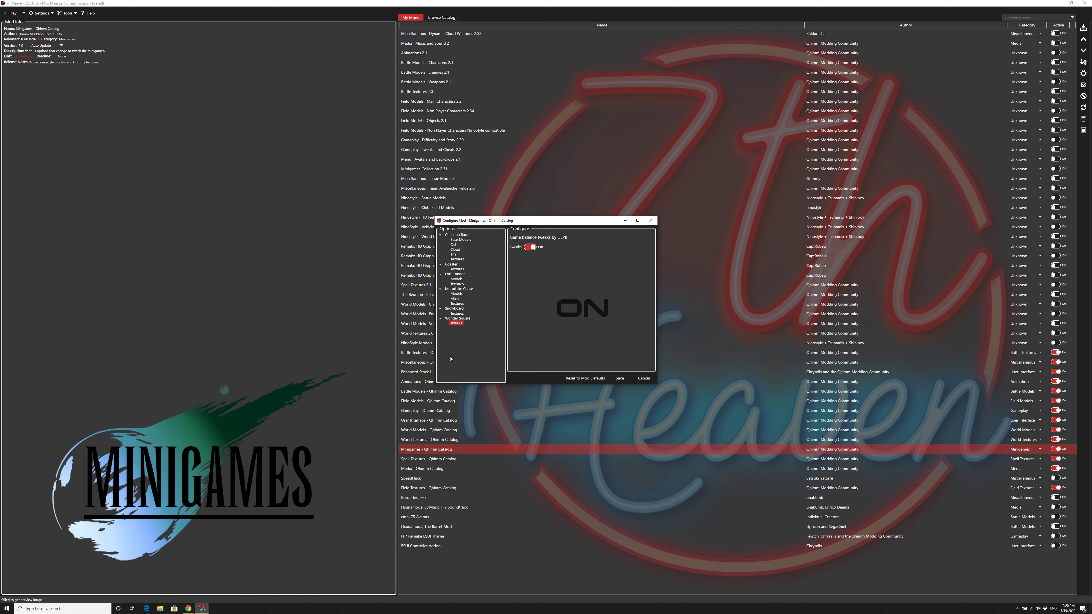
click(643, 378)
Step: Review the Main, Coin Skill and Limit Break options of Spell Textures - Qhimm Catalog, and close the configuration without saving
double_click(461, 459)
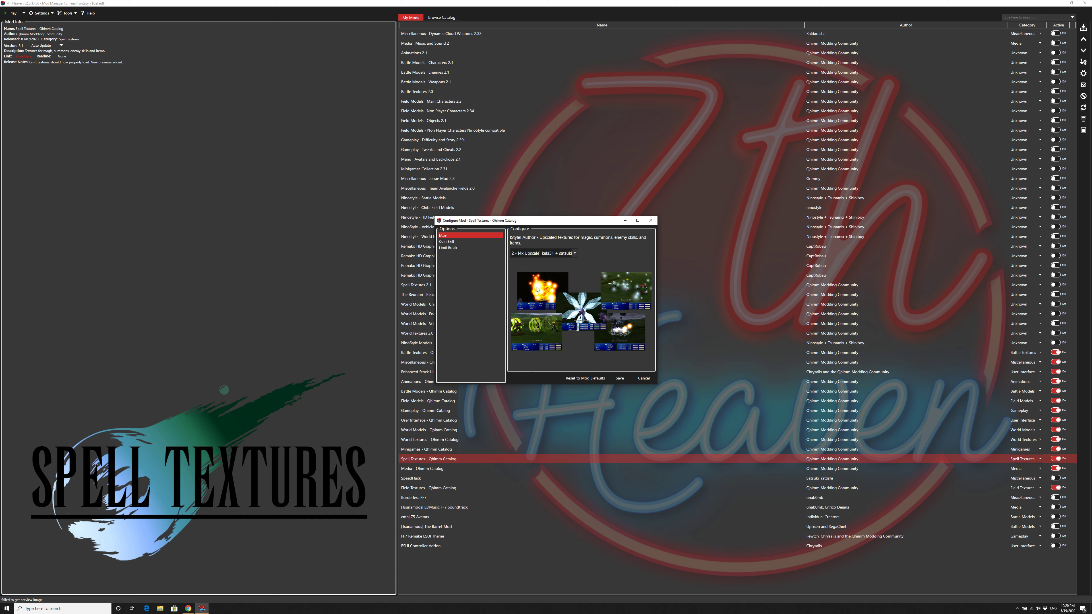
click(453, 242)
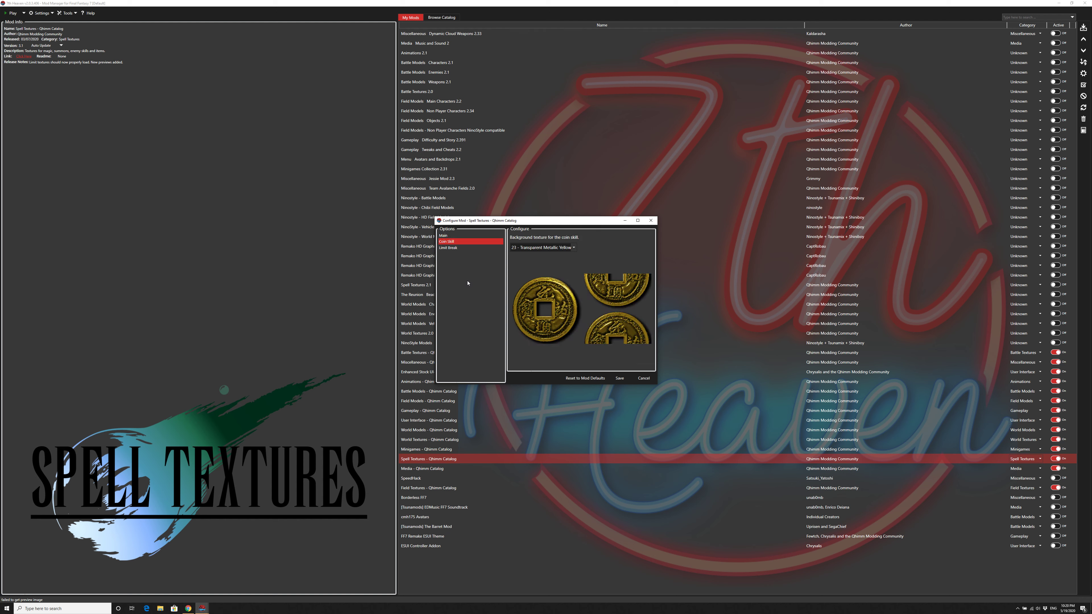
click(449, 248)
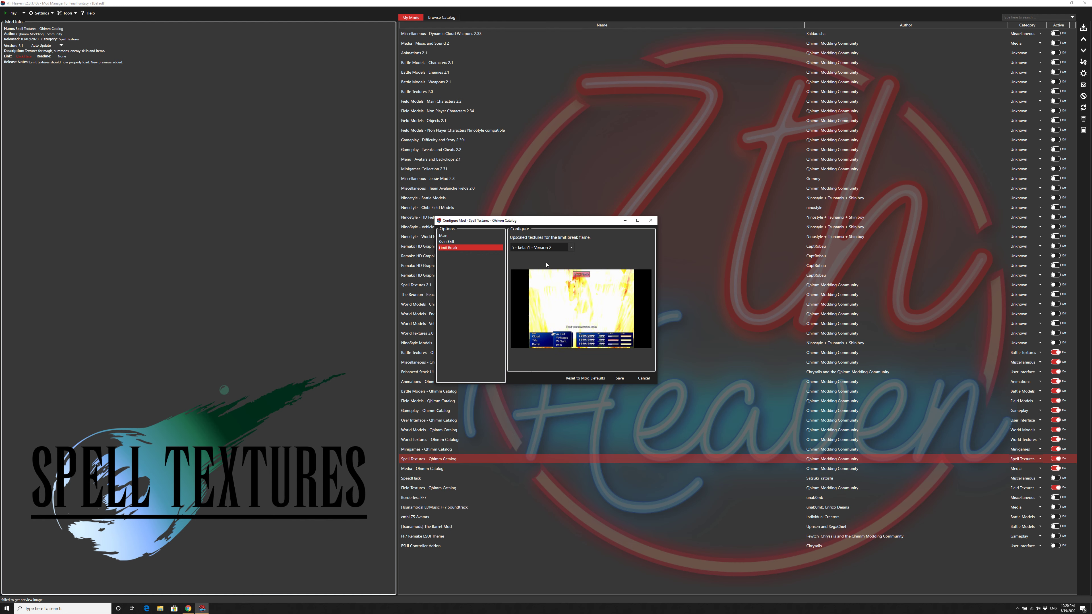
click(569, 248)
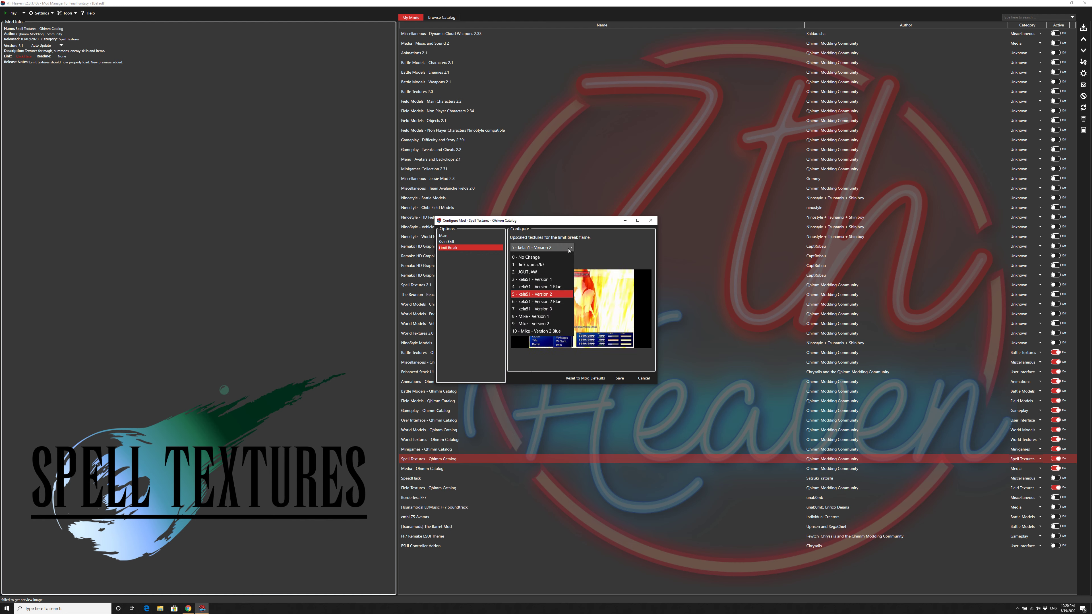
click(568, 248)
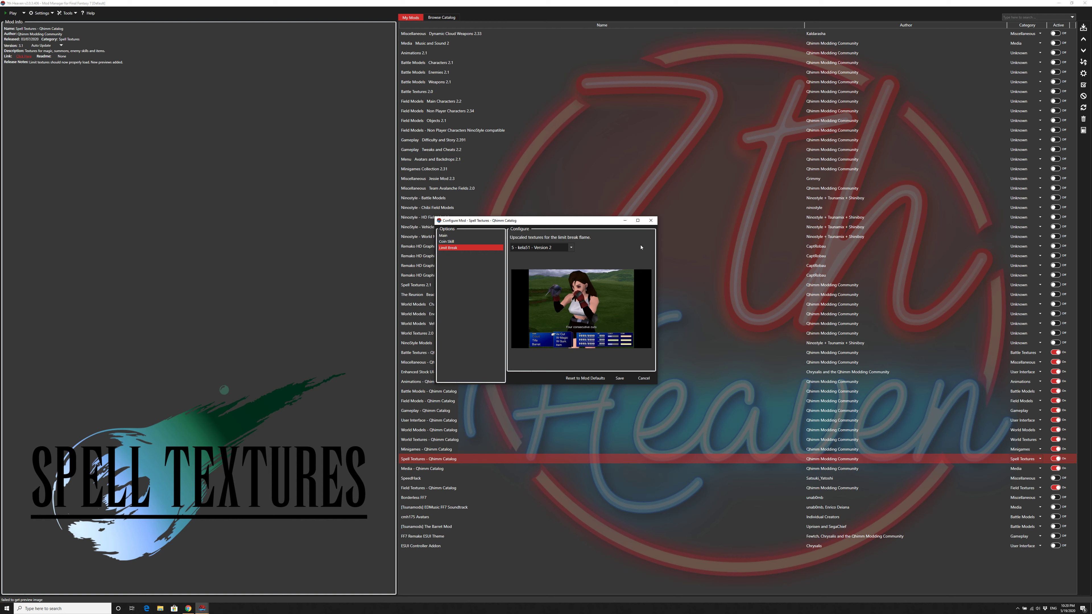
click(643, 378)
Step: Review the Movies, Music and Sound options of Media - Qhimm Catalog, including the soundtrack choices, and close the configuration without saving
double_click(416, 469)
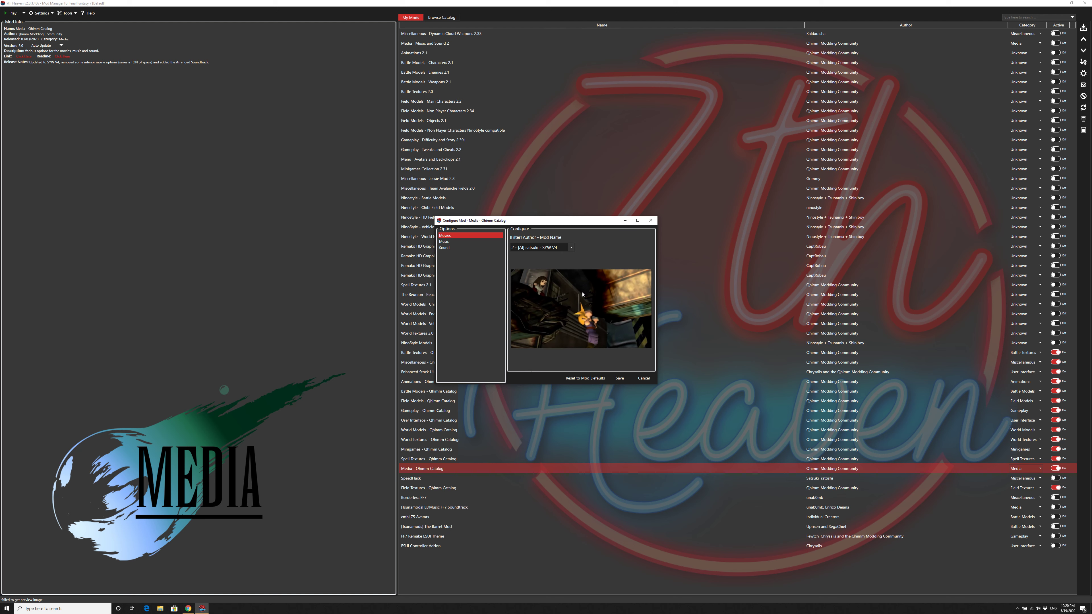
click(469, 242)
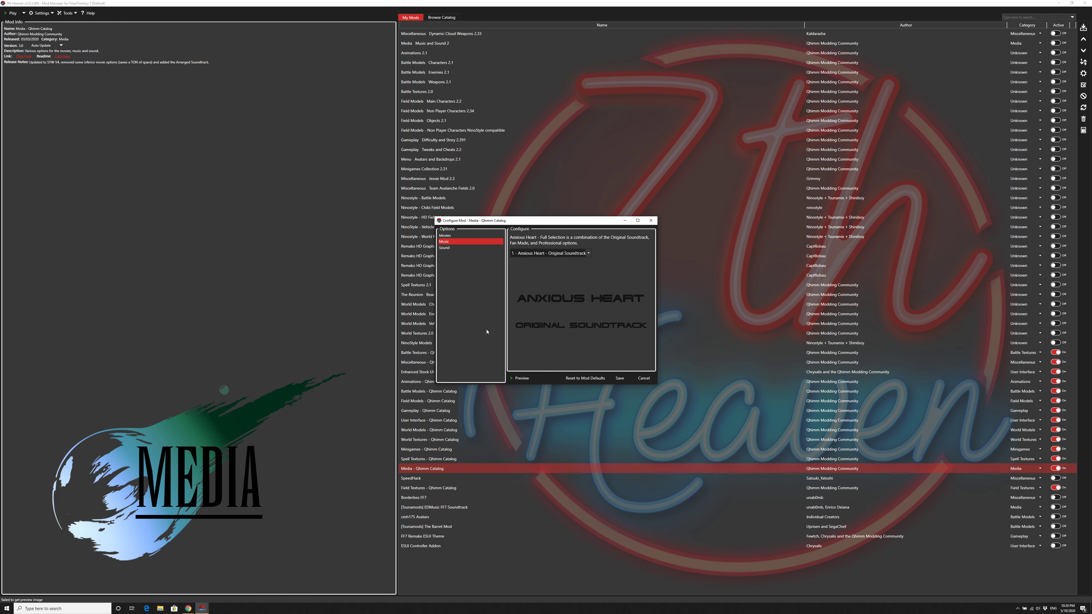
click(588, 254)
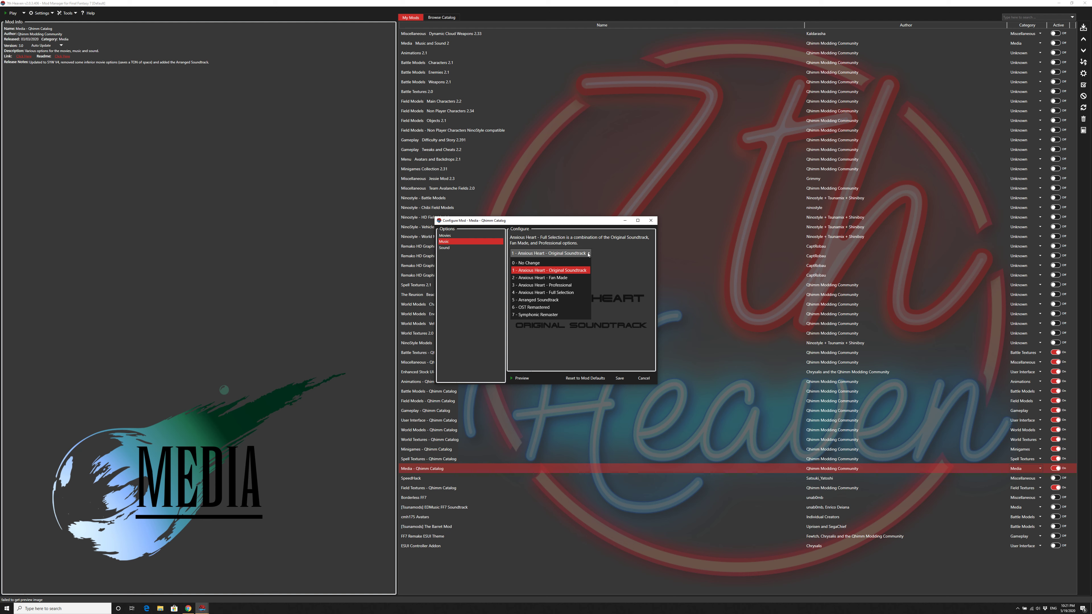
click(588, 254)
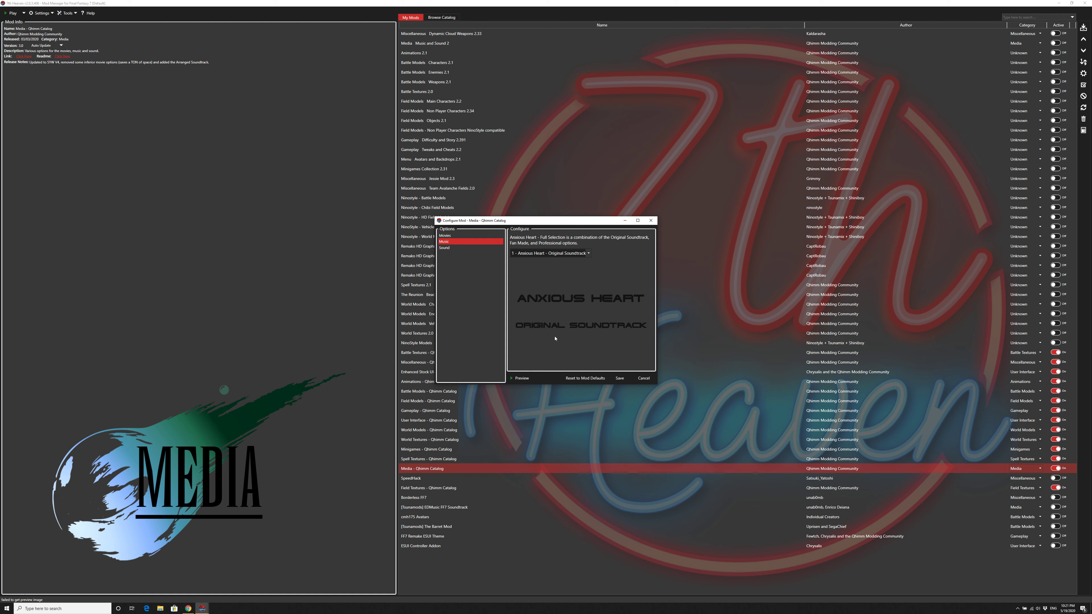
key(Down)
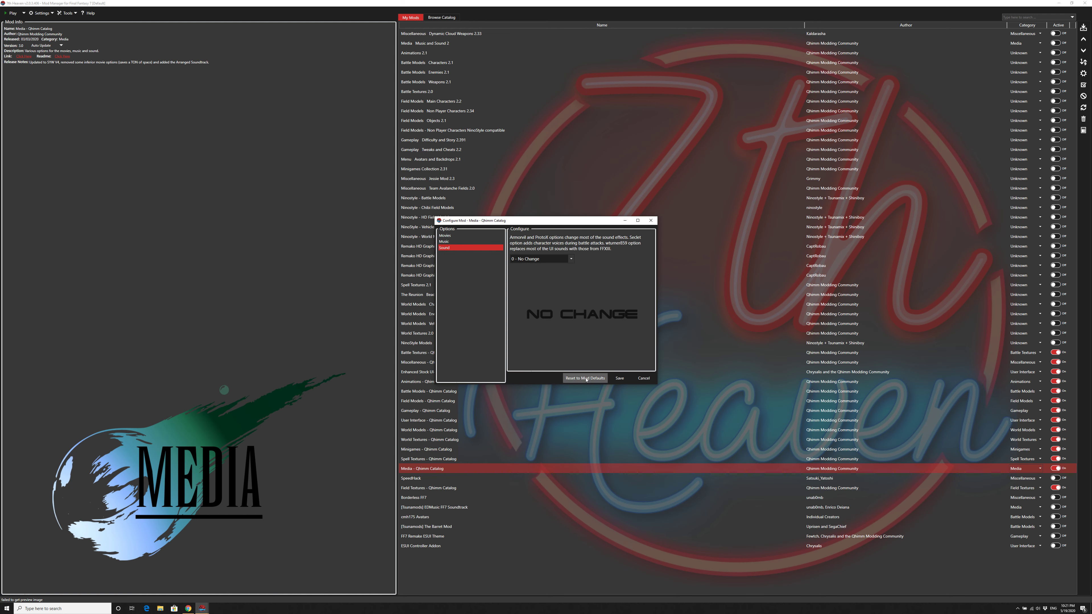
click(650, 380)
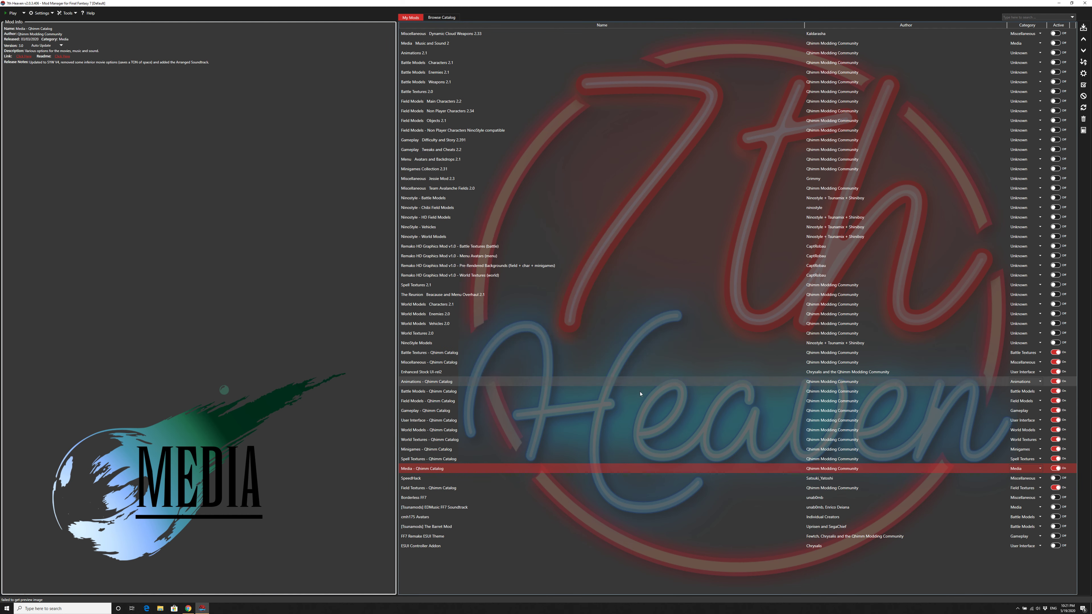
Step: Review the SpeedHack details and the Field Textures - Qhimm Catalog options, and close the configuration without saving
click(477, 480)
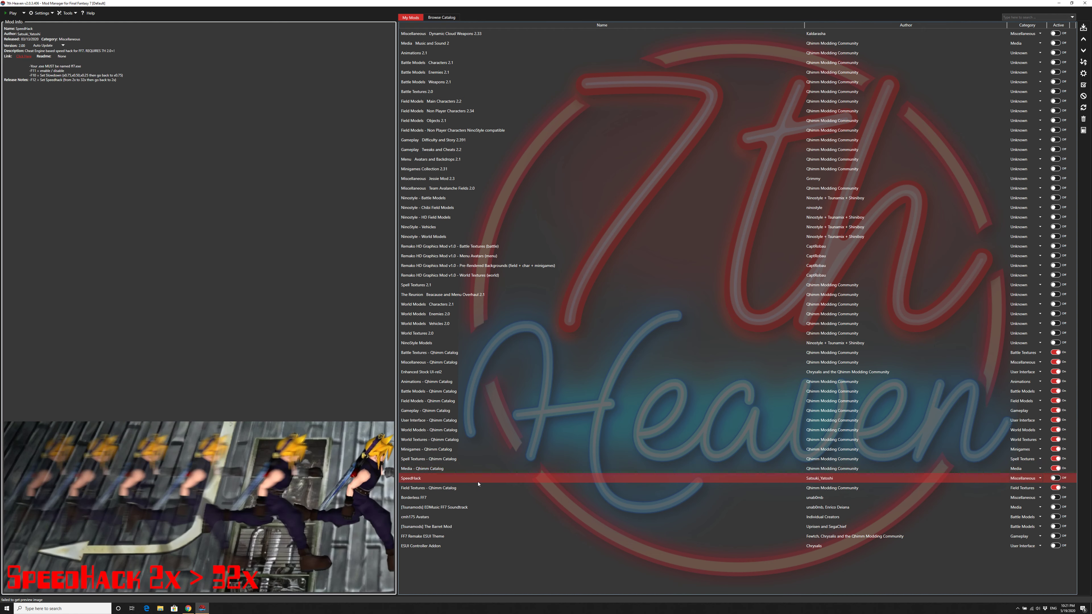
click(443, 489)
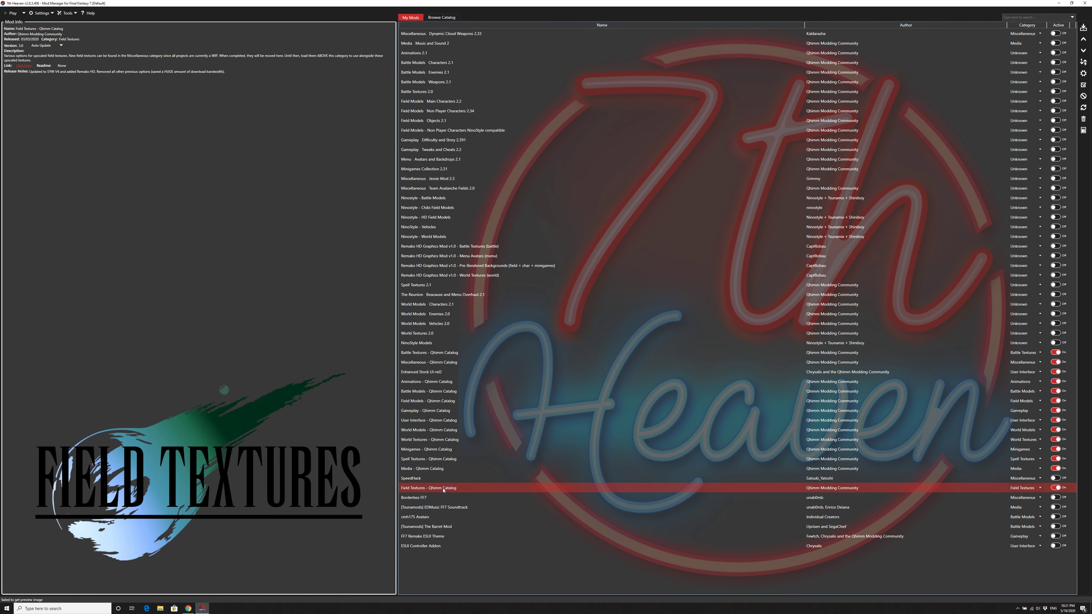
double_click(469, 489)
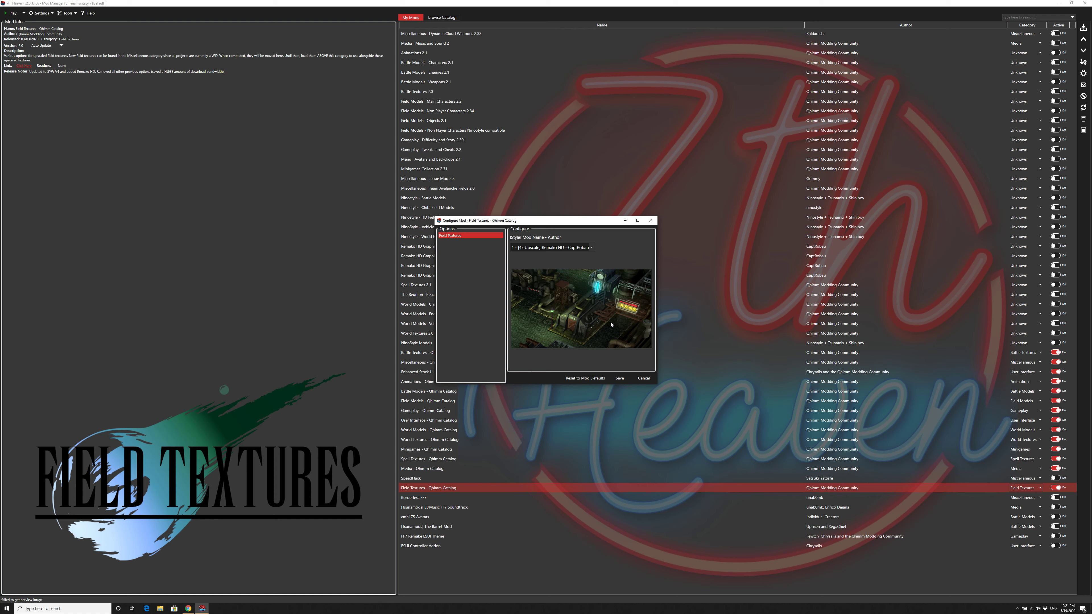
click(635, 377)
Step: Review the details of each remaining inactive mod, from Borderless FF7 down to ESUI Controller Addon
click(434, 499)
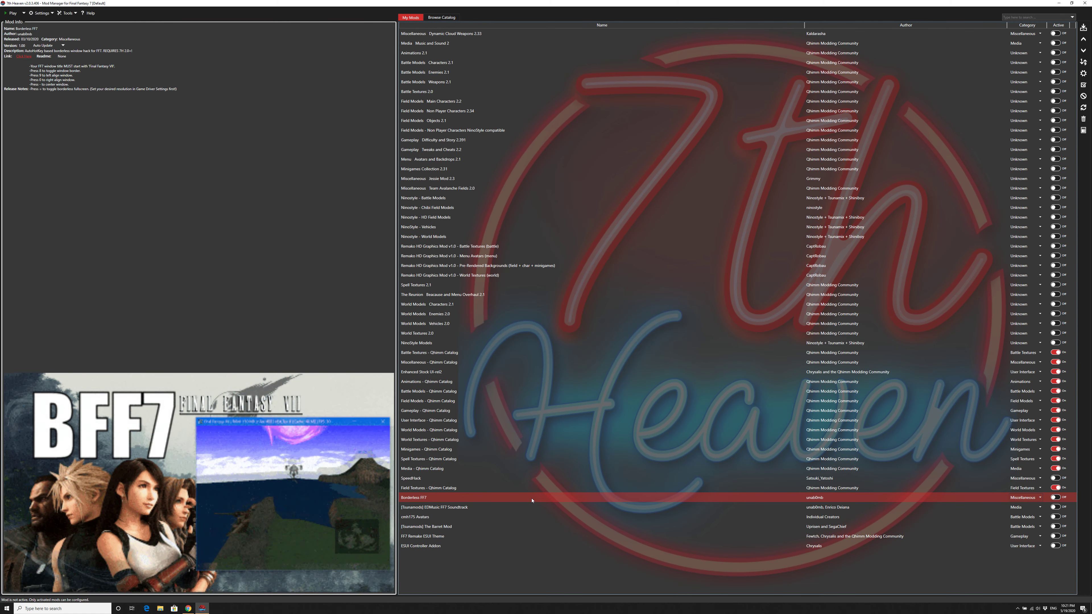
click(458, 508)
click(471, 517)
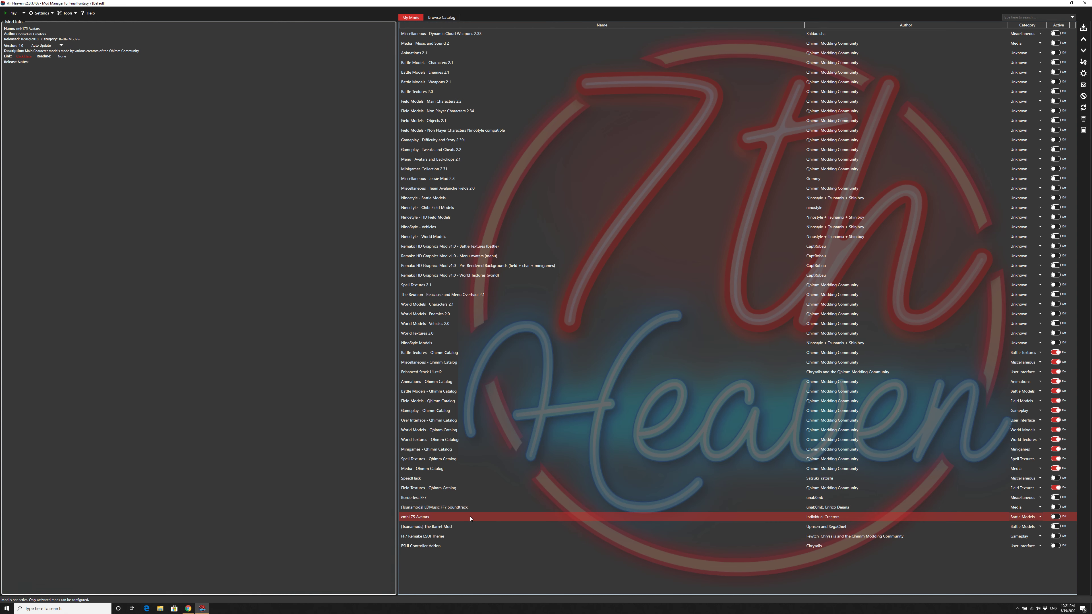
click(477, 527)
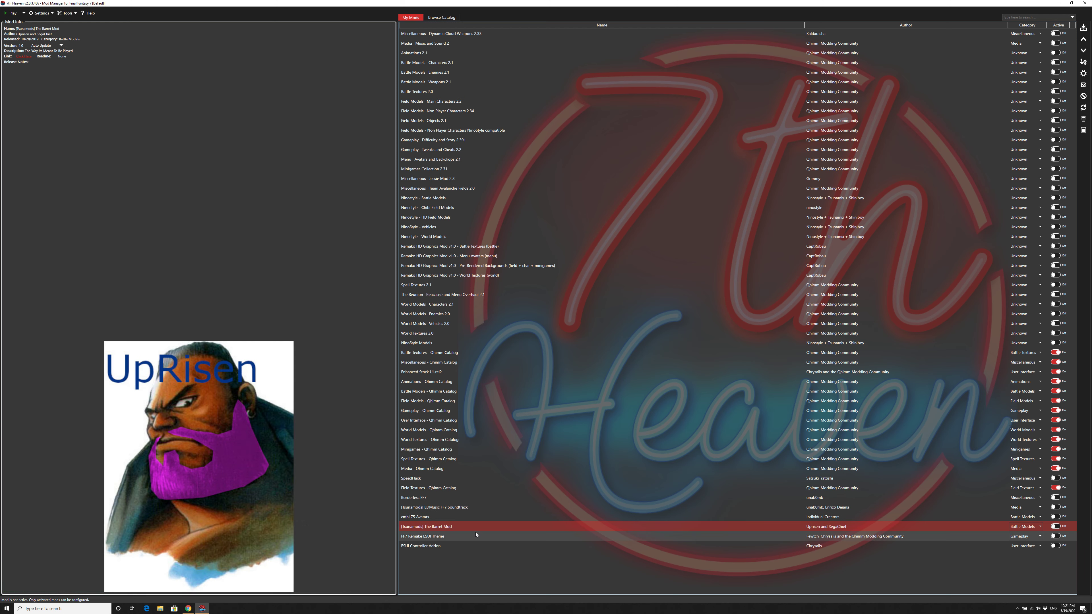
click(475, 536)
click(475, 545)
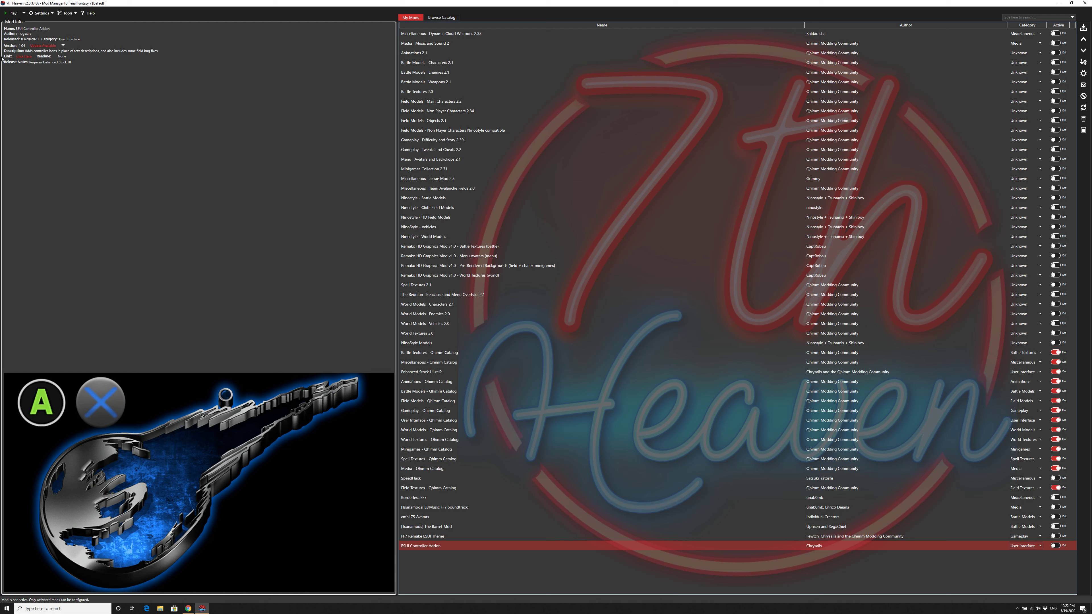
Step: Review the General Settings, including the full catalog subscription URLs, and close them without saving
click(45, 14)
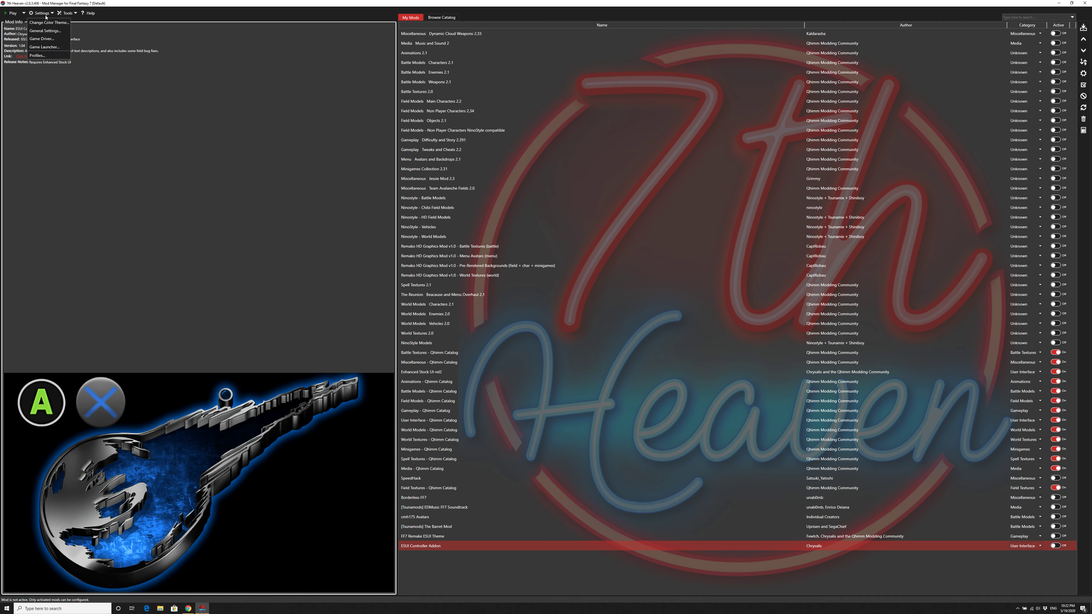
click(46, 30)
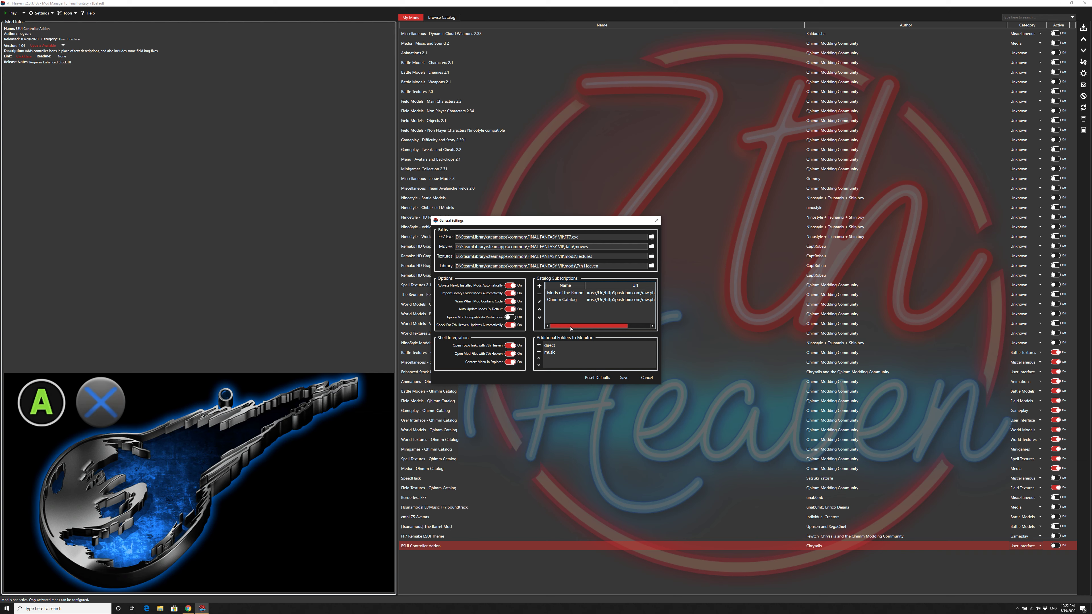
drag(571, 328, 596, 329)
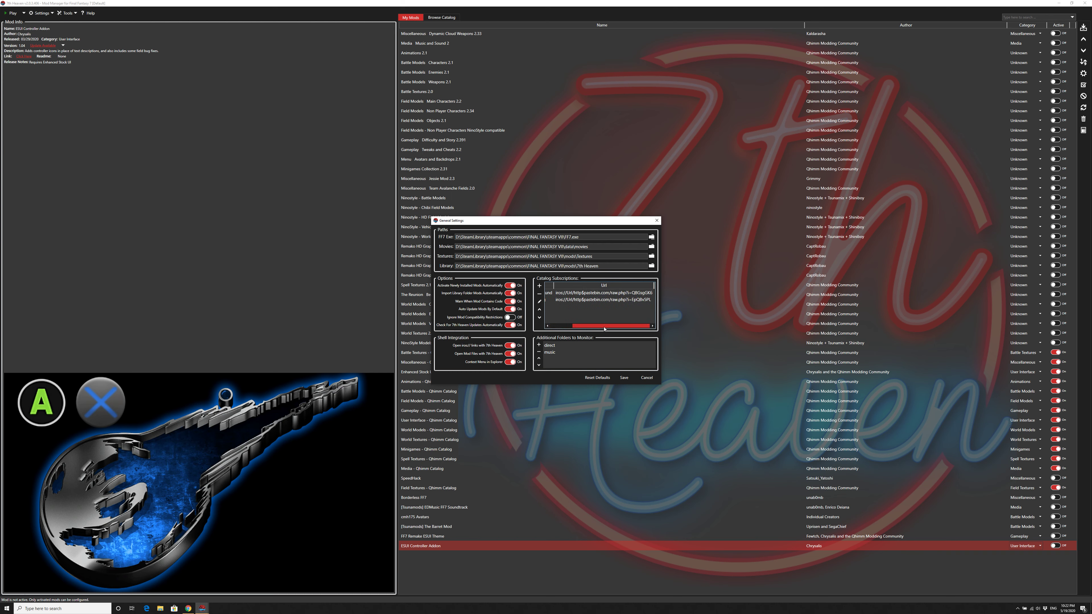
drag(604, 330, 570, 328)
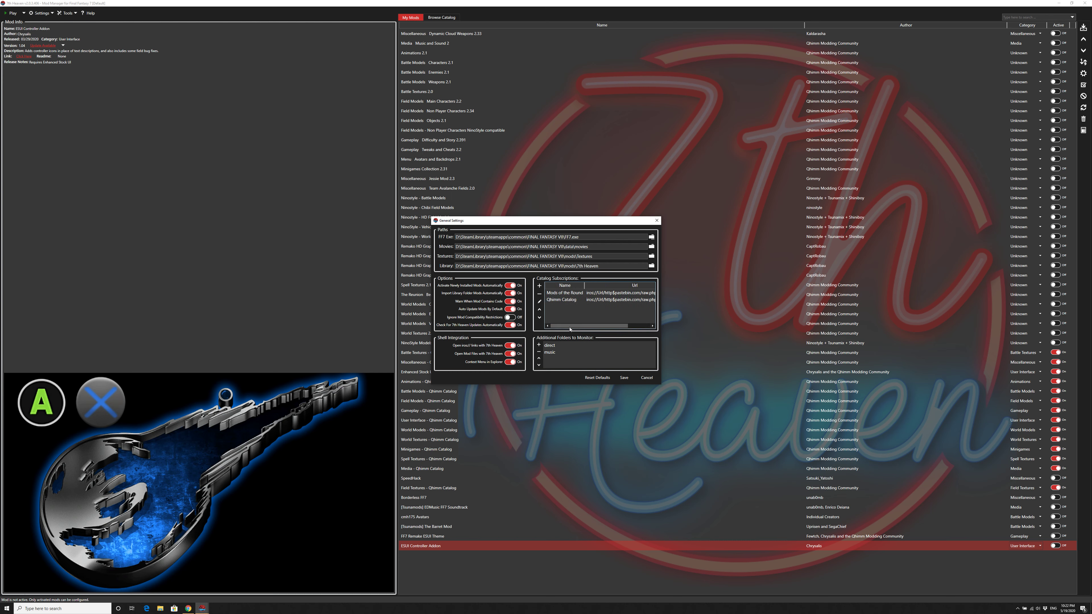
click(646, 377)
click(47, 14)
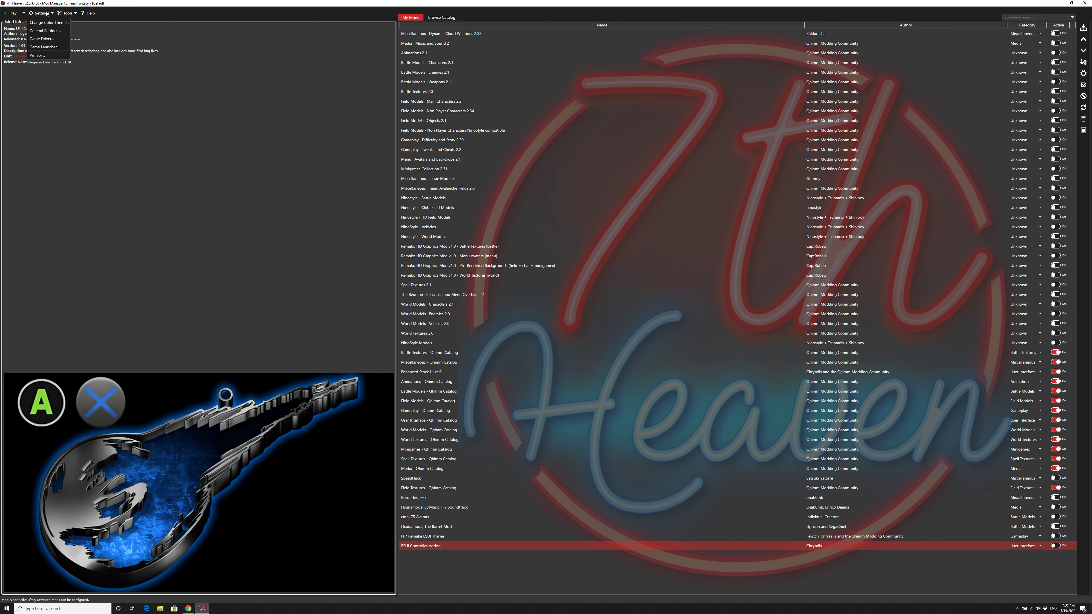
mouse_move(63, 13)
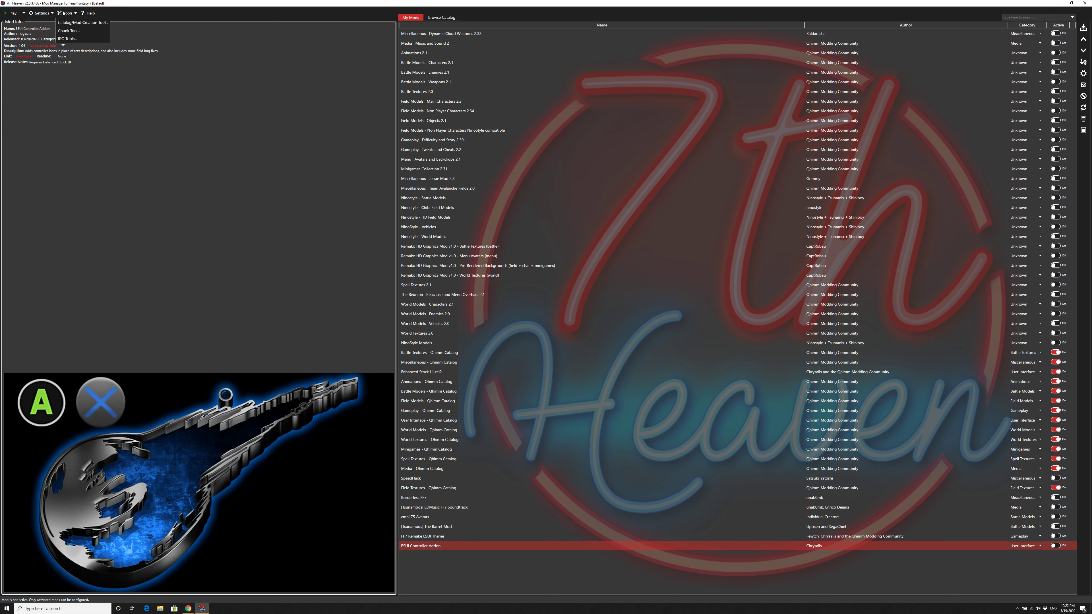
click(327, 175)
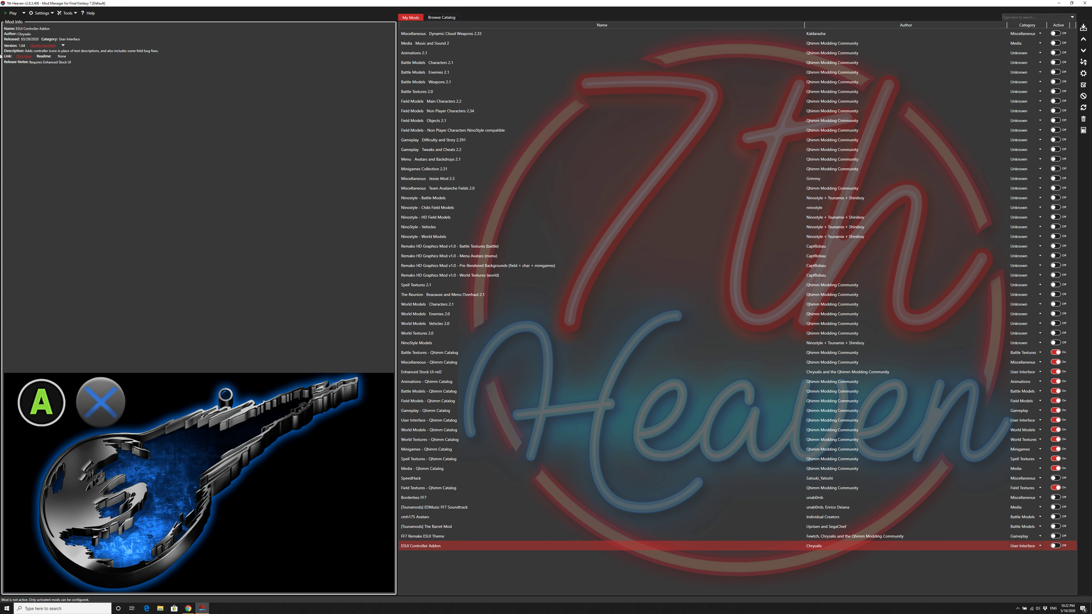
Step: Launch Final Fantasy VII with the active mods
click(12, 15)
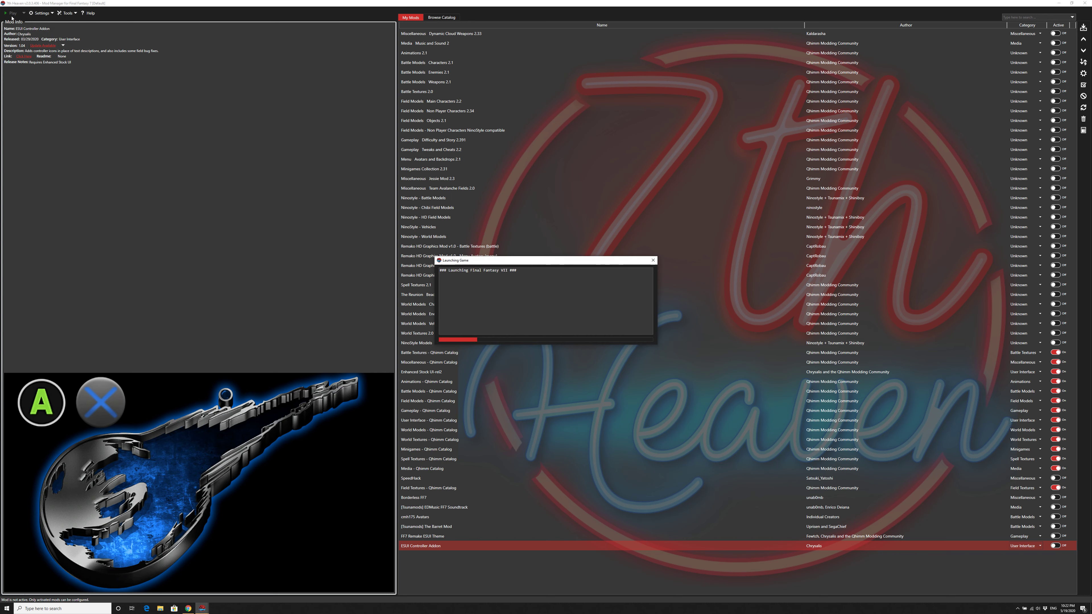